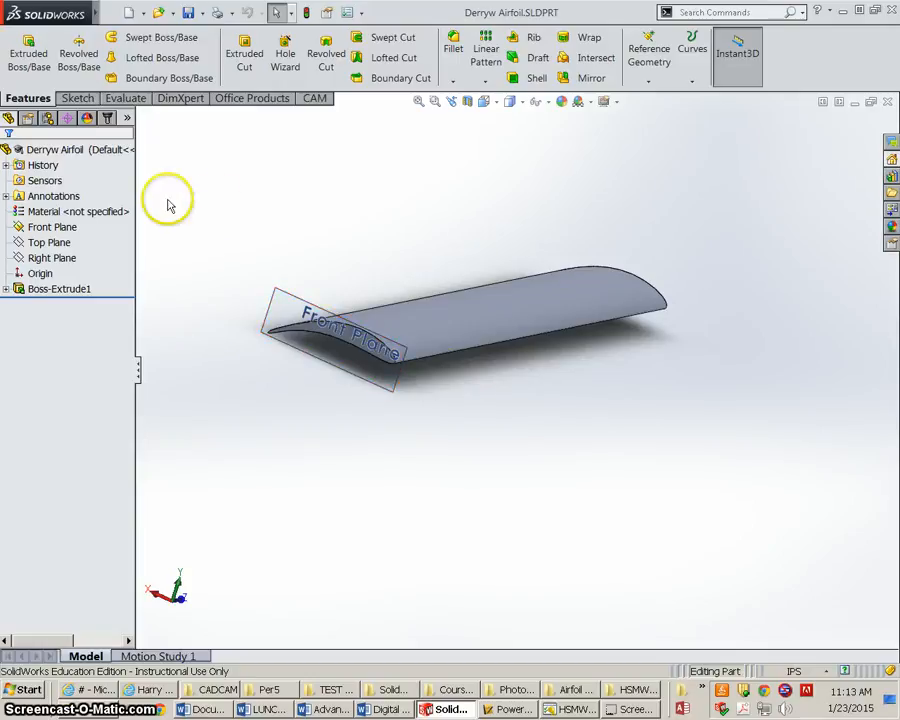
Save the part as a new part file, adding "top2" to the end of its existing name.
middle_drag(378, 251, 392, 257)
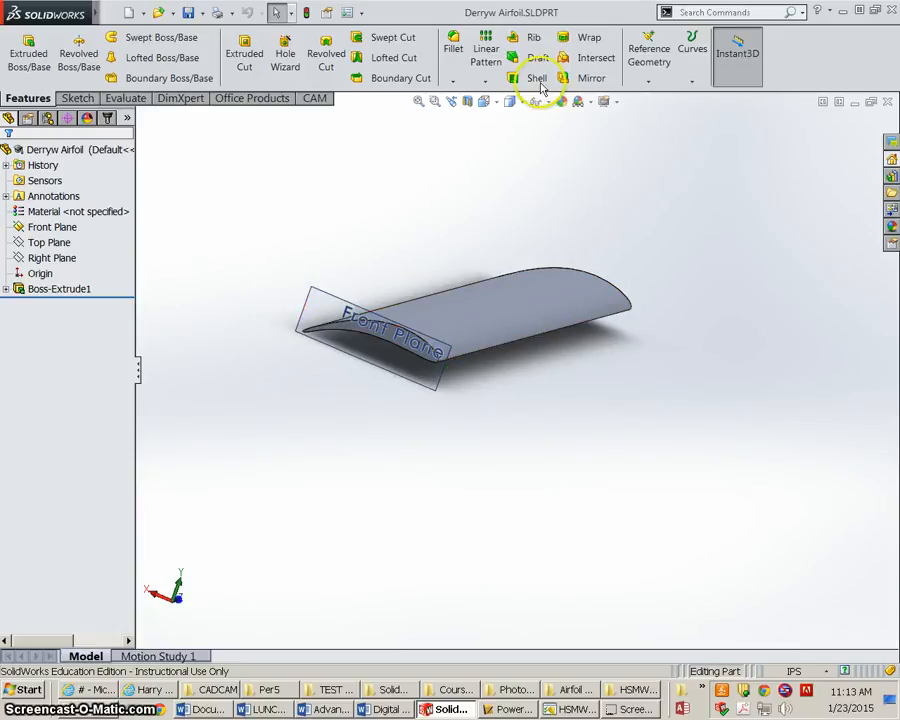
mouse_move(66, 16)
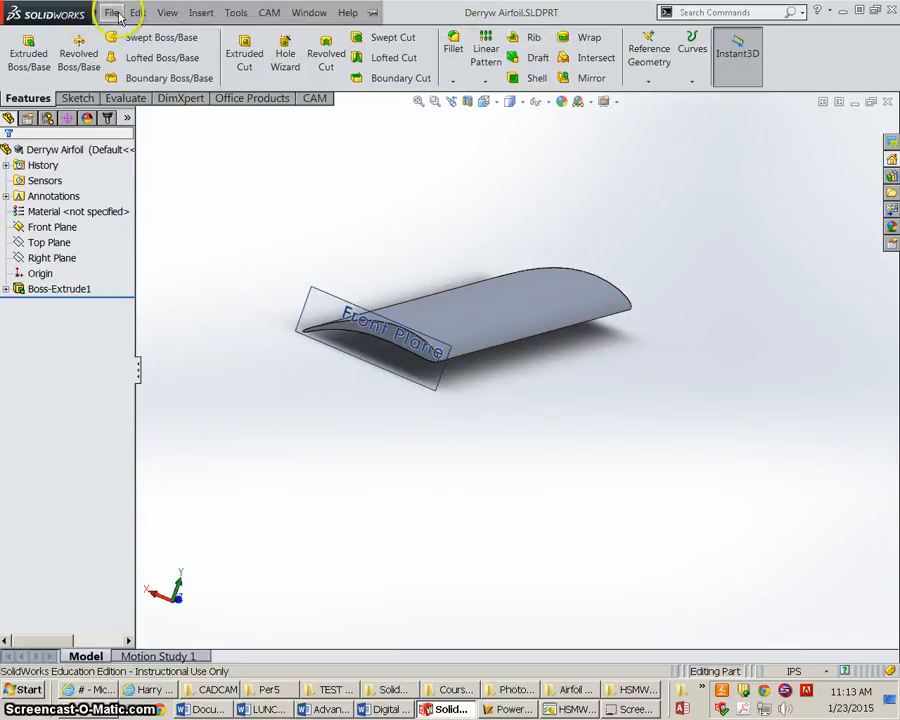
click(111, 12)
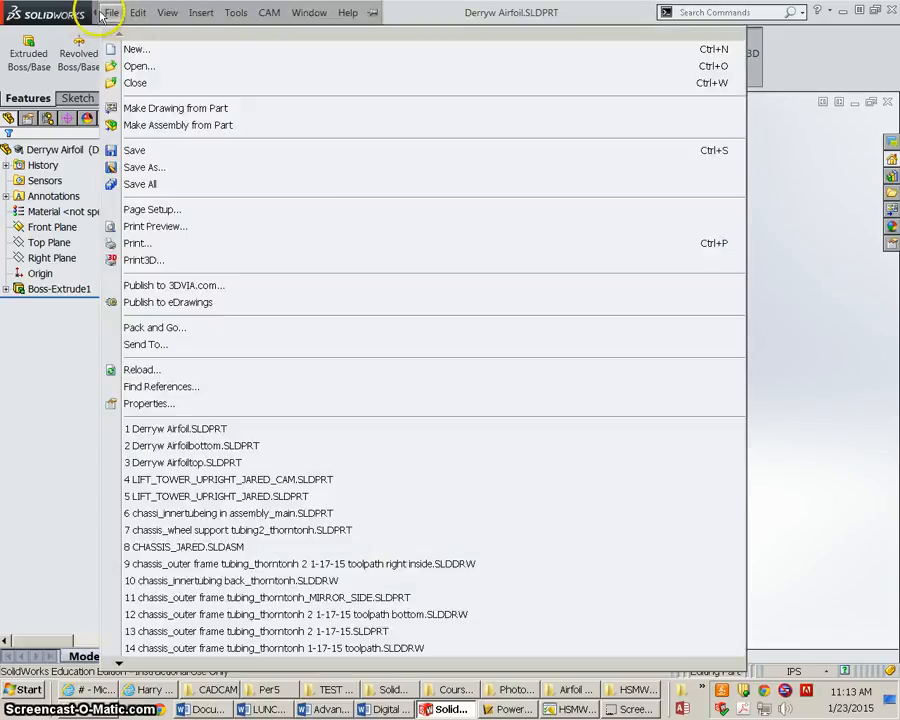
click(176, 169)
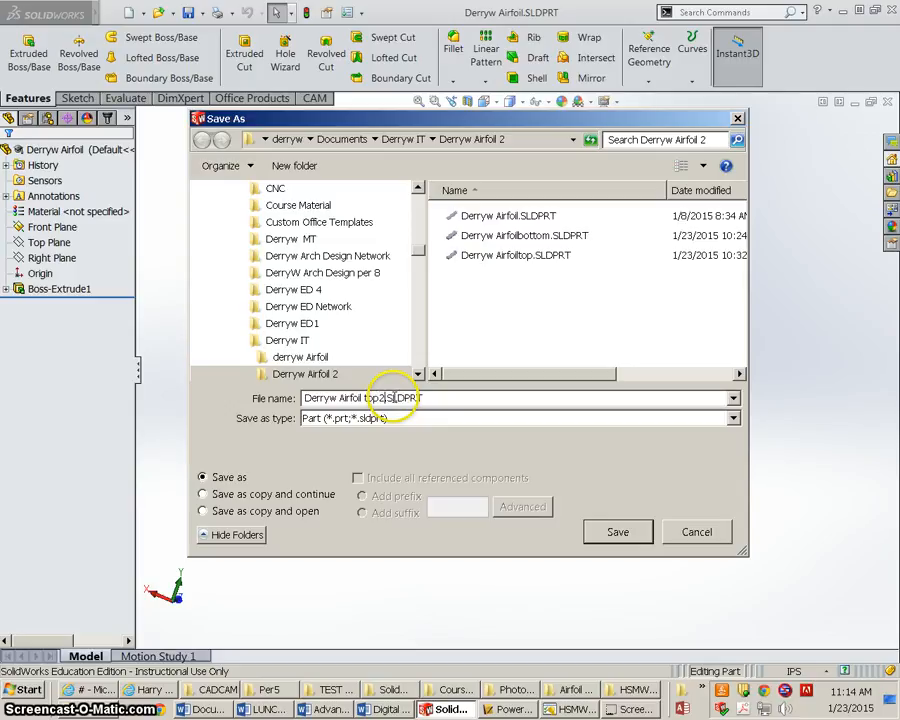
click(624, 532)
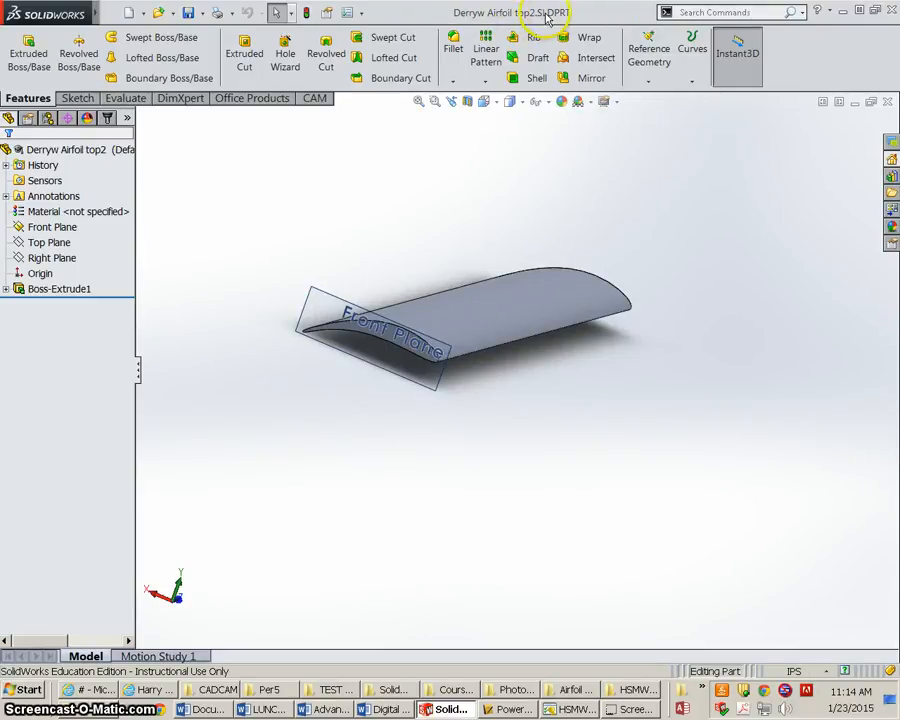
Delete the Boss-Extrude1 feature while keeping its underlying airfoil sketch.
scroll(295, 301, down, 2)
scroll(440, 355, down, 3)
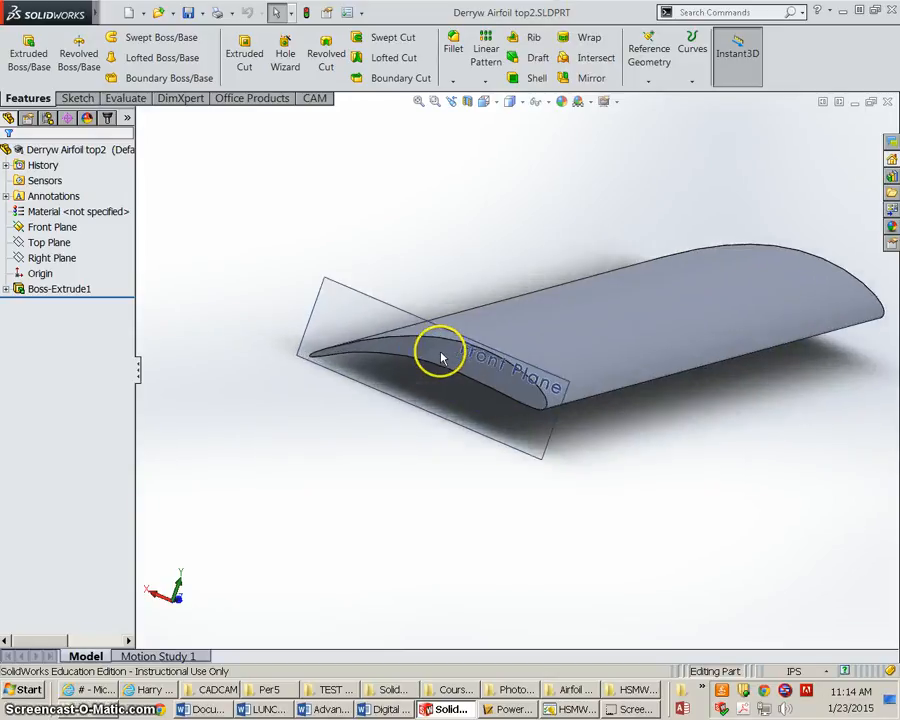
scroll(452, 346, up, 3)
scroll(537, 350, up, 1)
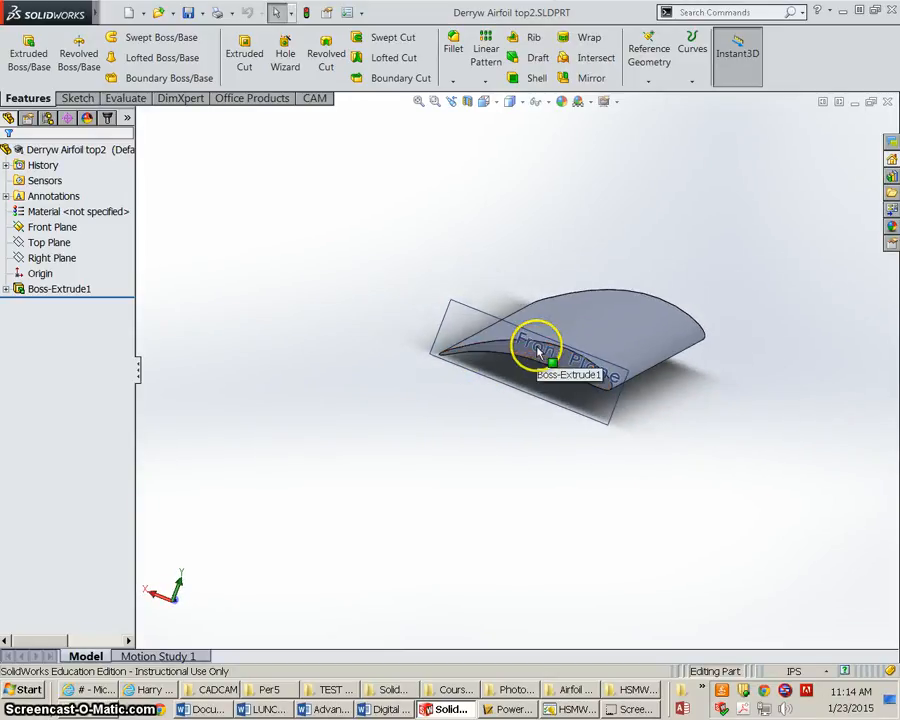
click(19, 291)
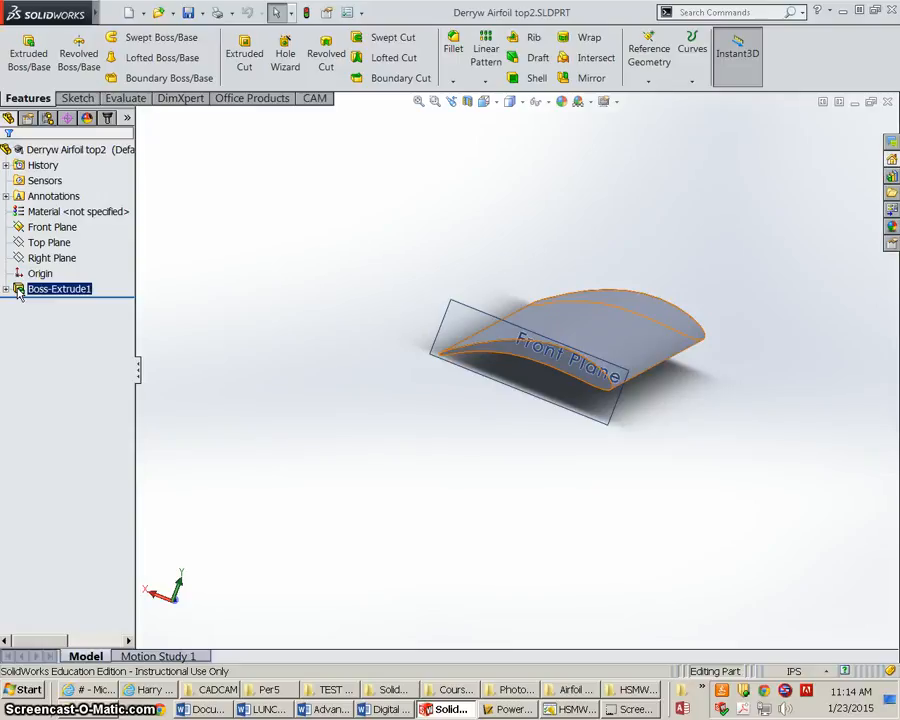
right_click(19, 291)
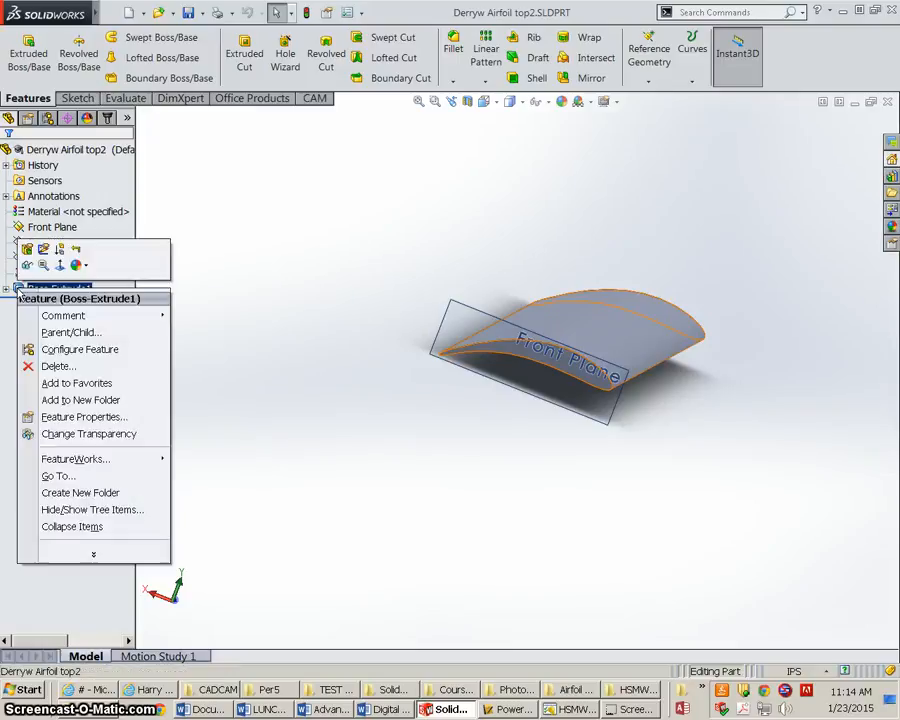
click(55, 366)
click(565, 268)
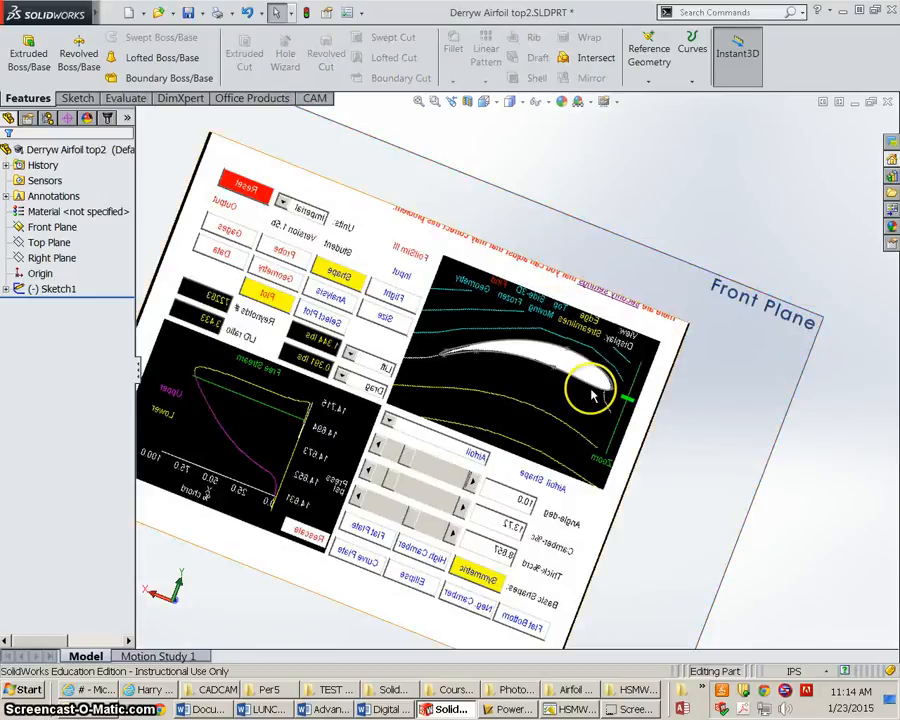
Hide the sketch picture inside Sketch1 so only the airfoil profile curves are displayed.
scroll(588, 381, up, 3)
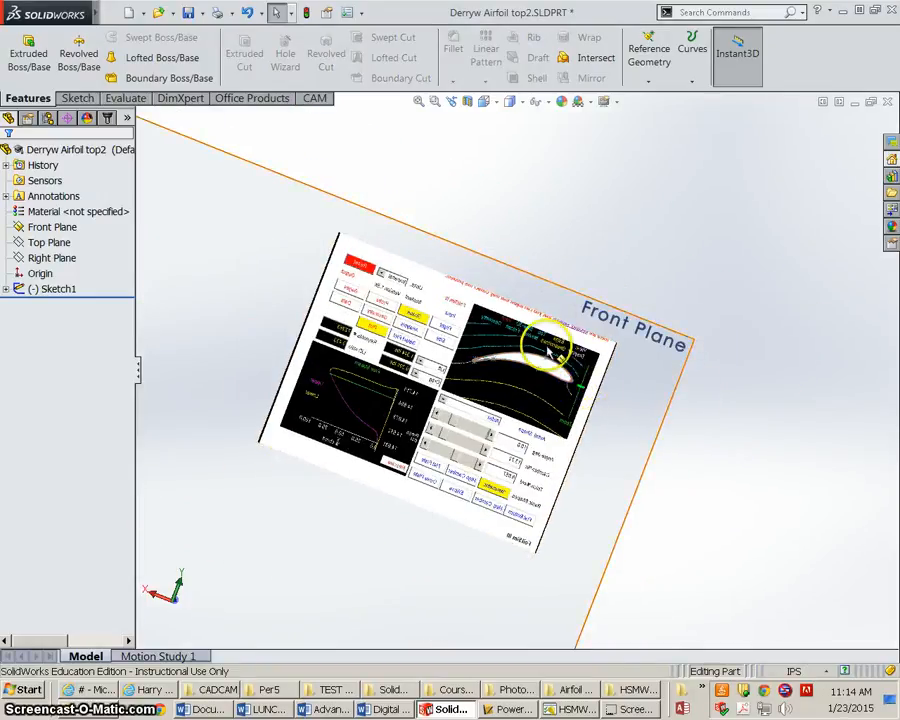
click(7, 290)
click(33, 306)
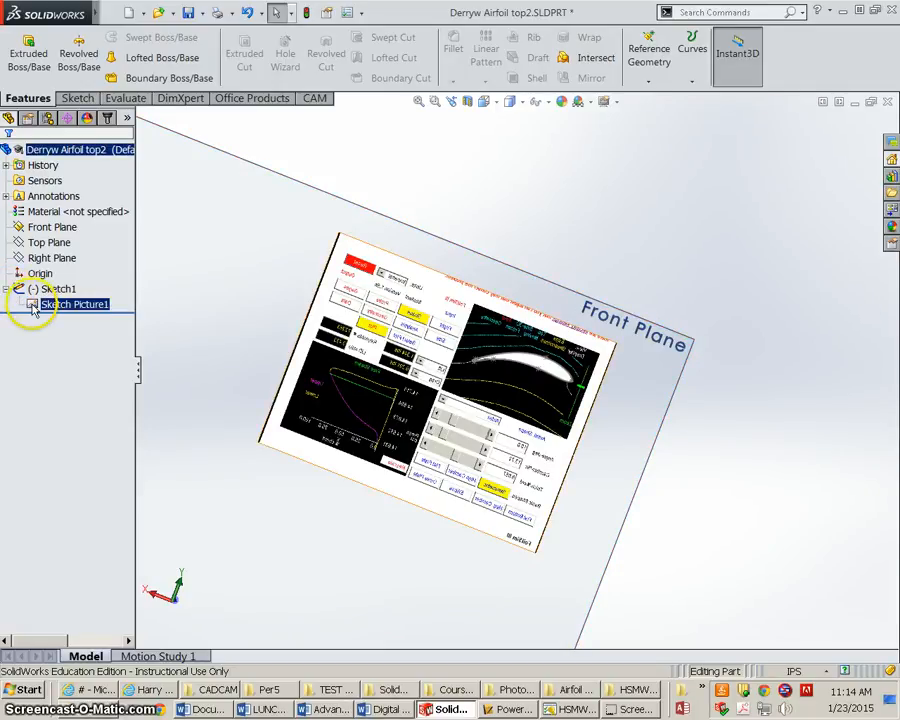
click(14, 291)
click(7, 290)
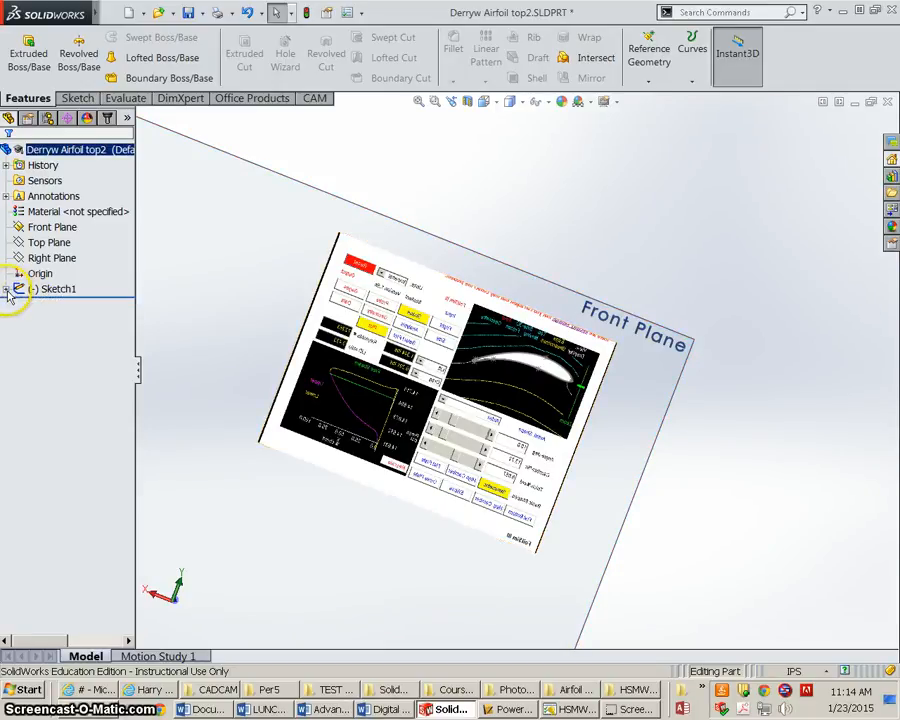
click(7, 290)
click(35, 306)
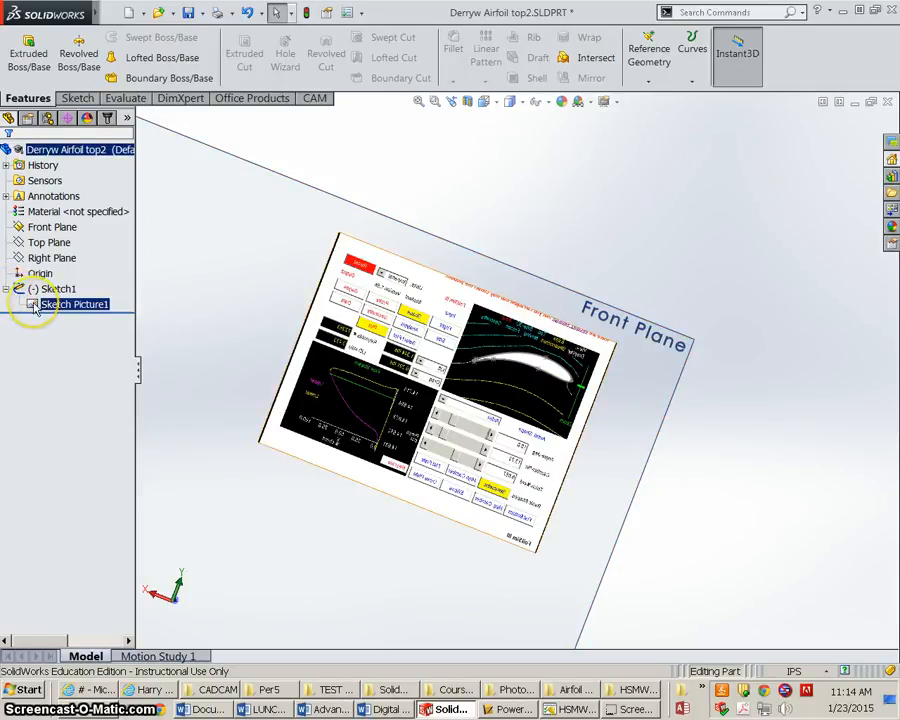
right_click(35, 306)
click(72, 345)
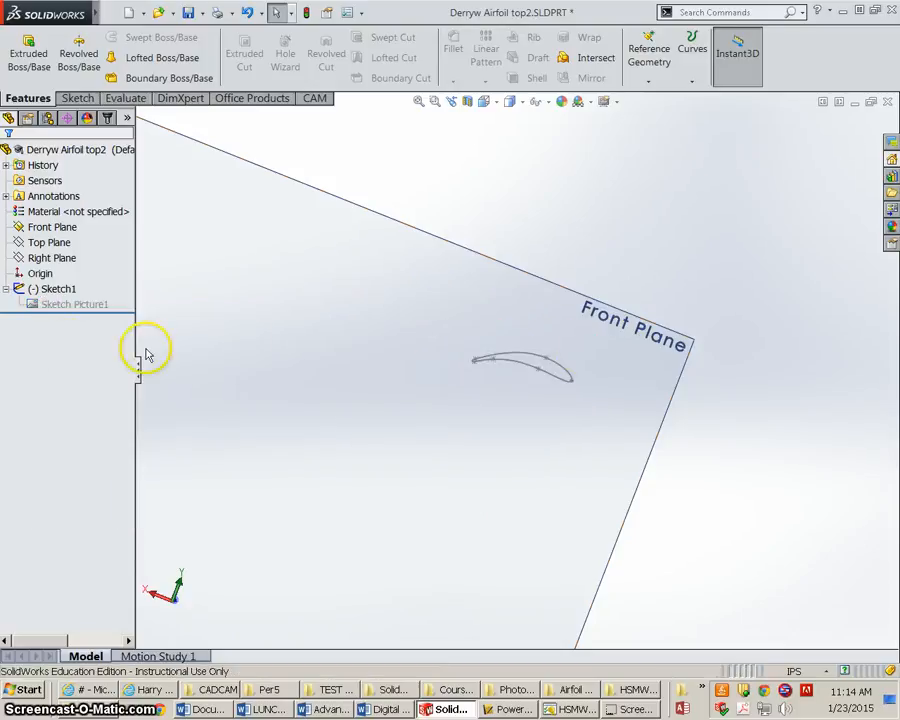
Orient the view square to the airfoil sketch from the back and frame the whole profile.
scroll(516, 395, up, 2)
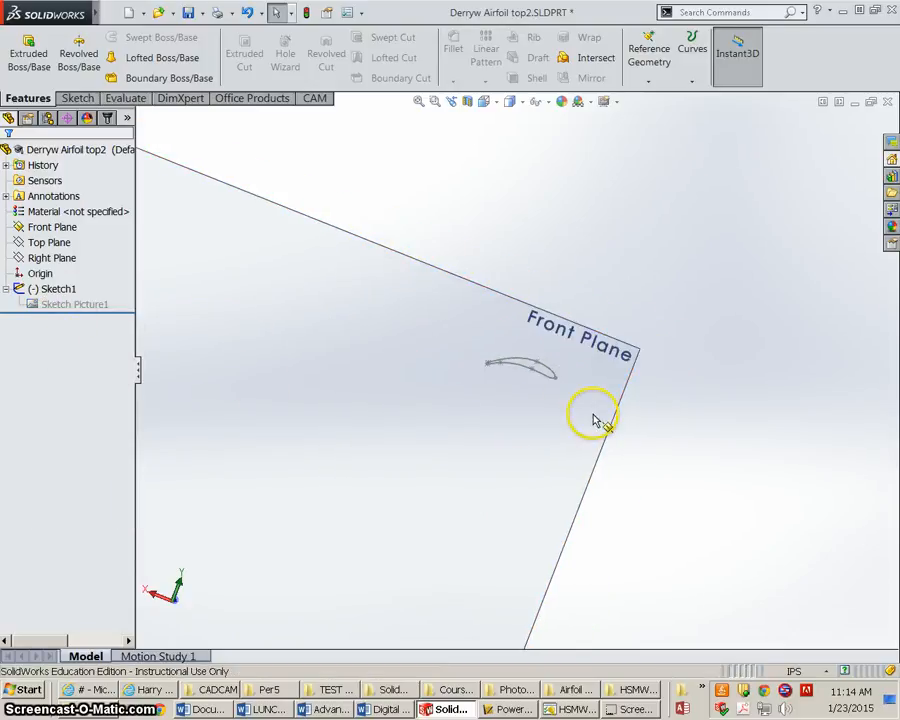
scroll(578, 415, down, 1)
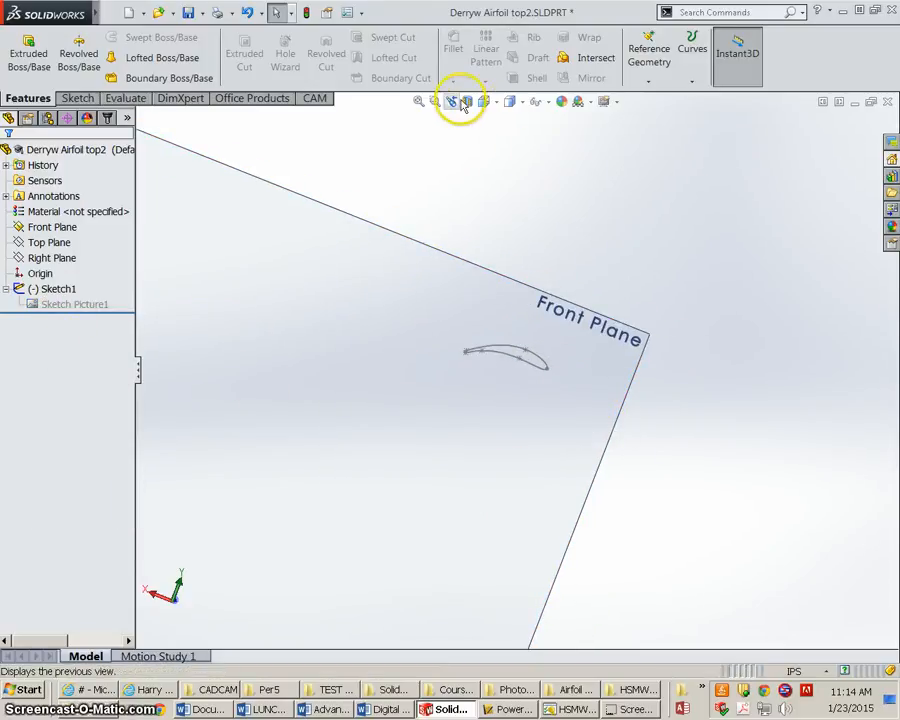
click(17, 289)
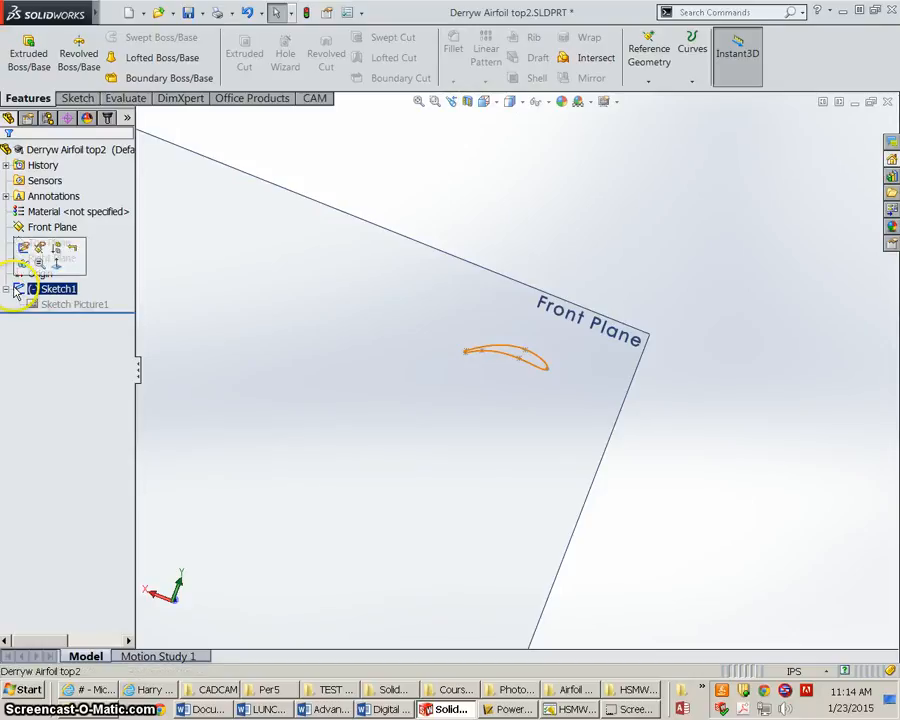
click(57, 262)
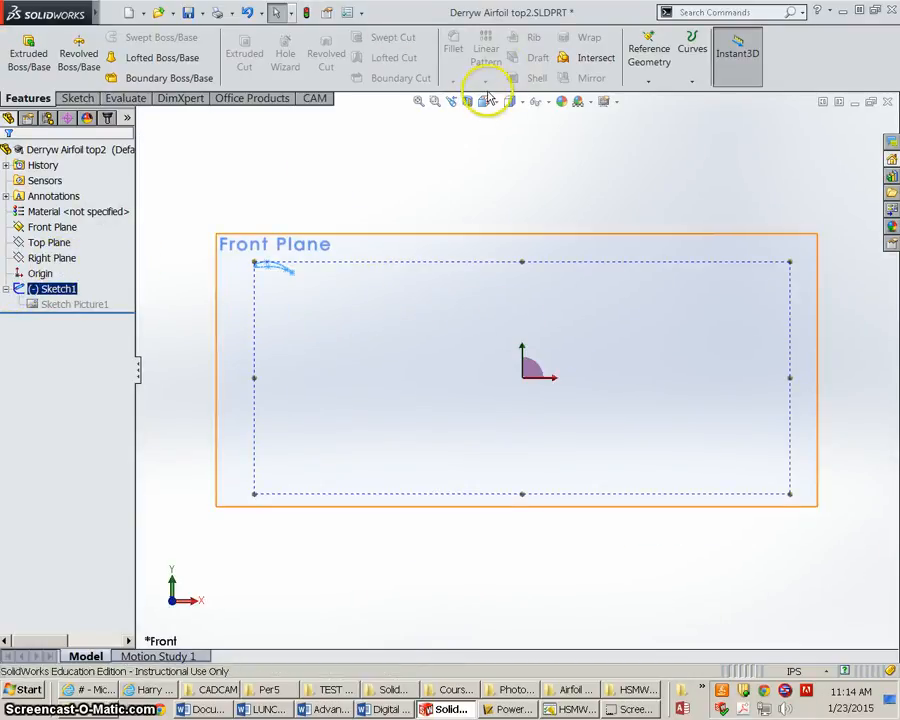
click(485, 104)
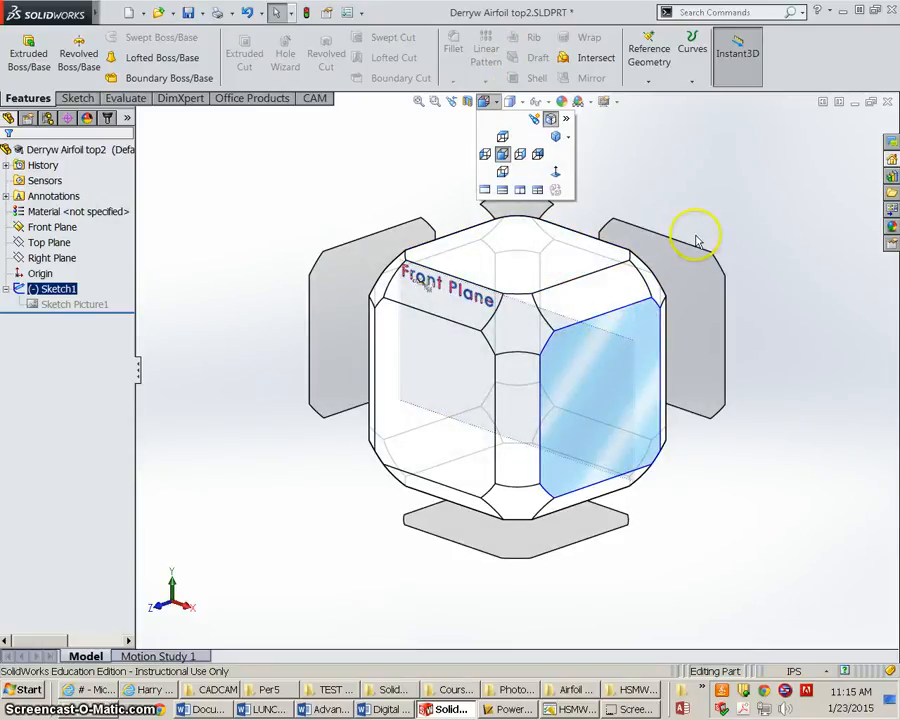
click(668, 250)
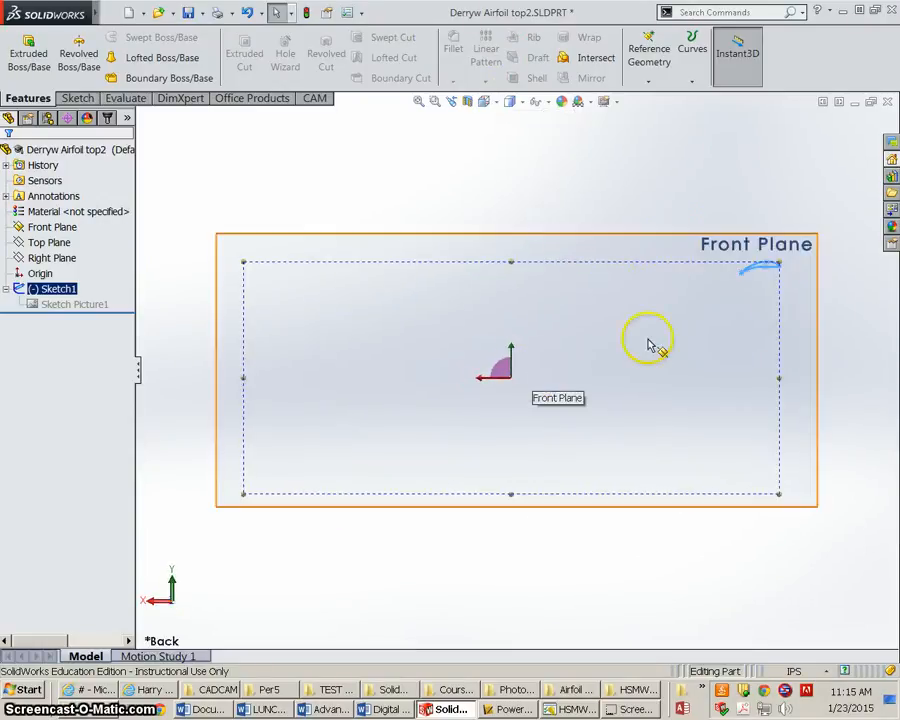
scroll(779, 287, down, 3)
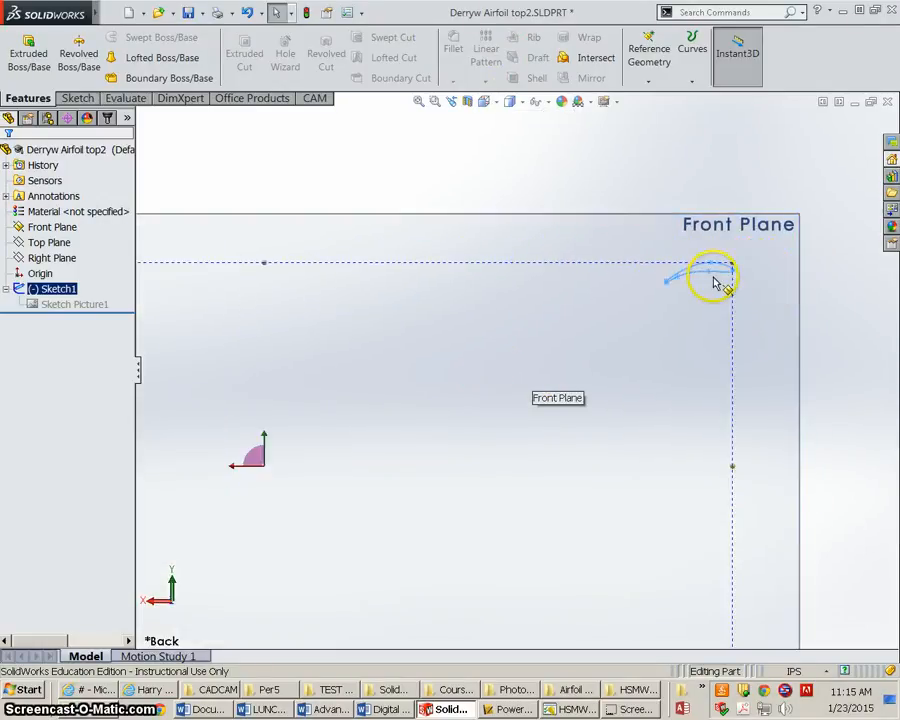
scroll(717, 283, down, 1)
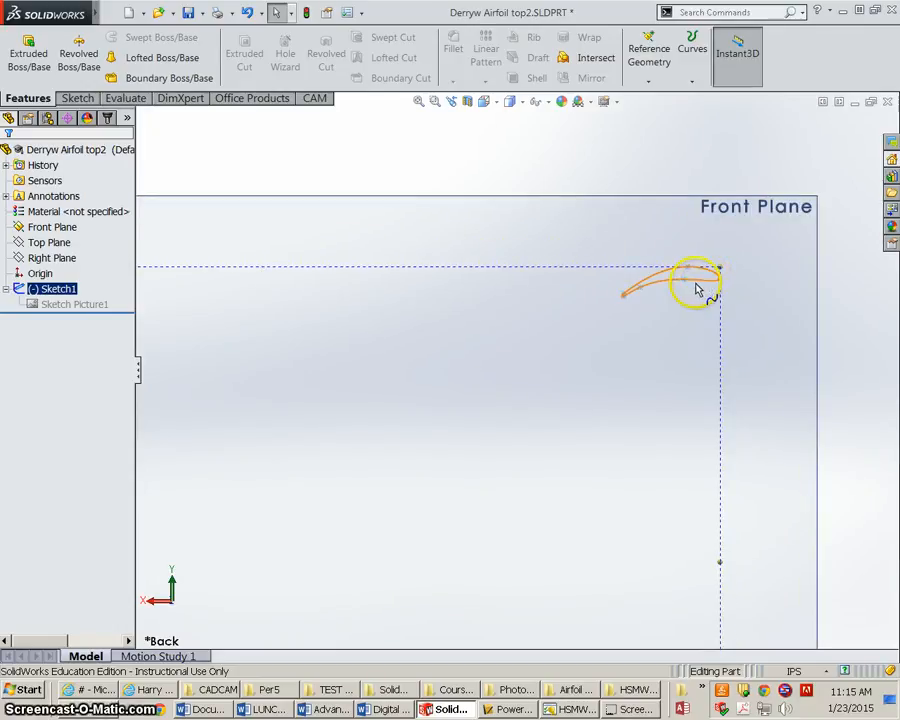
scroll(703, 319, down, 4)
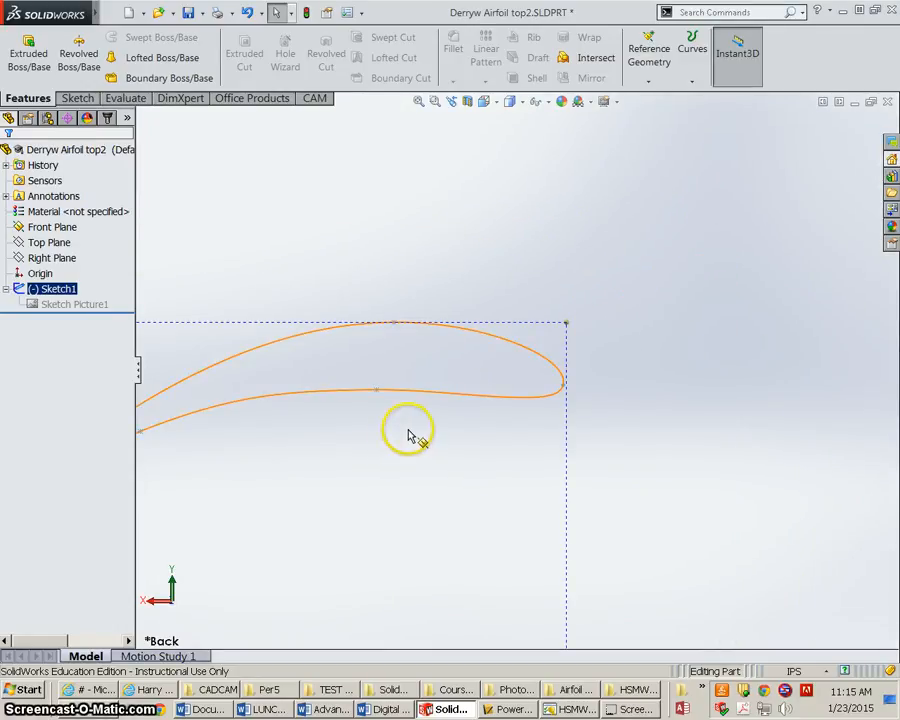
scroll(400, 436, up, 4)
scroll(412, 422, down, 3)
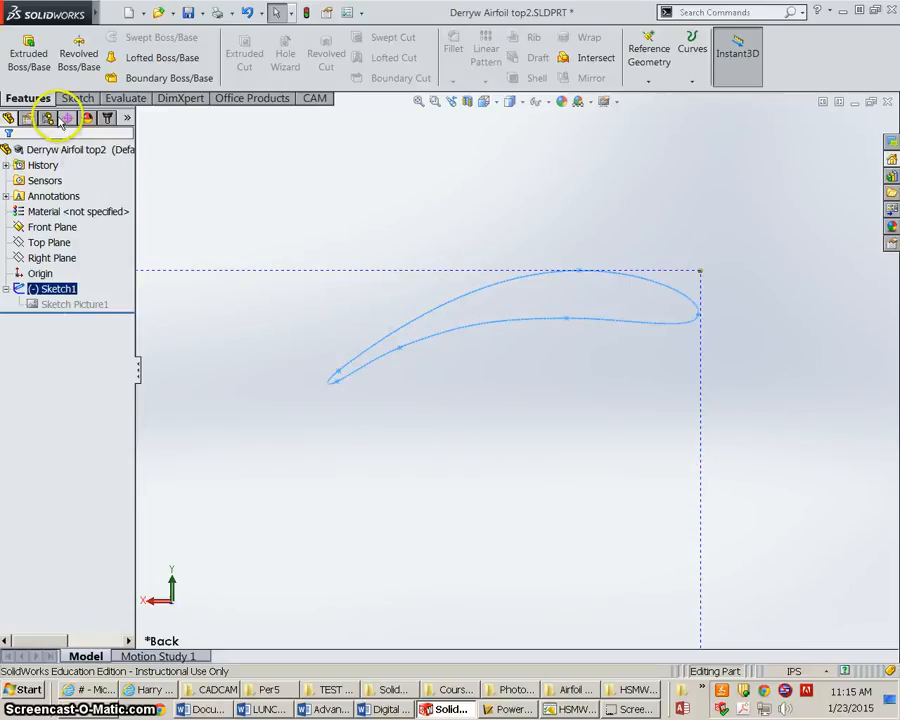
Edit Sketch1 and draw a corner rectangle about 1.63 in tall that encloses the airfoil profile with clearance all around.
click(24, 289)
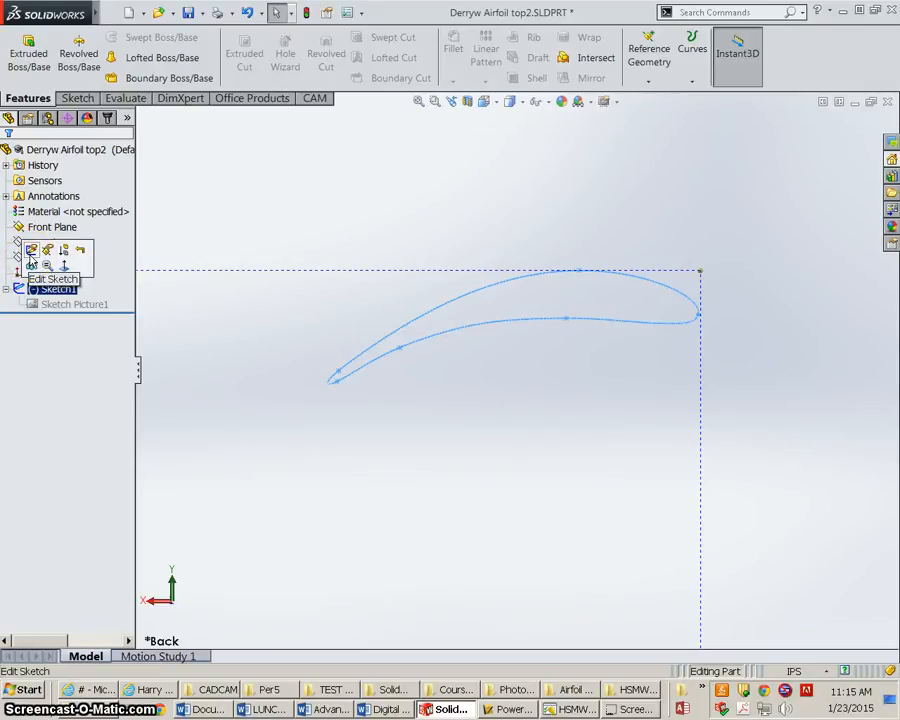
click(30, 260)
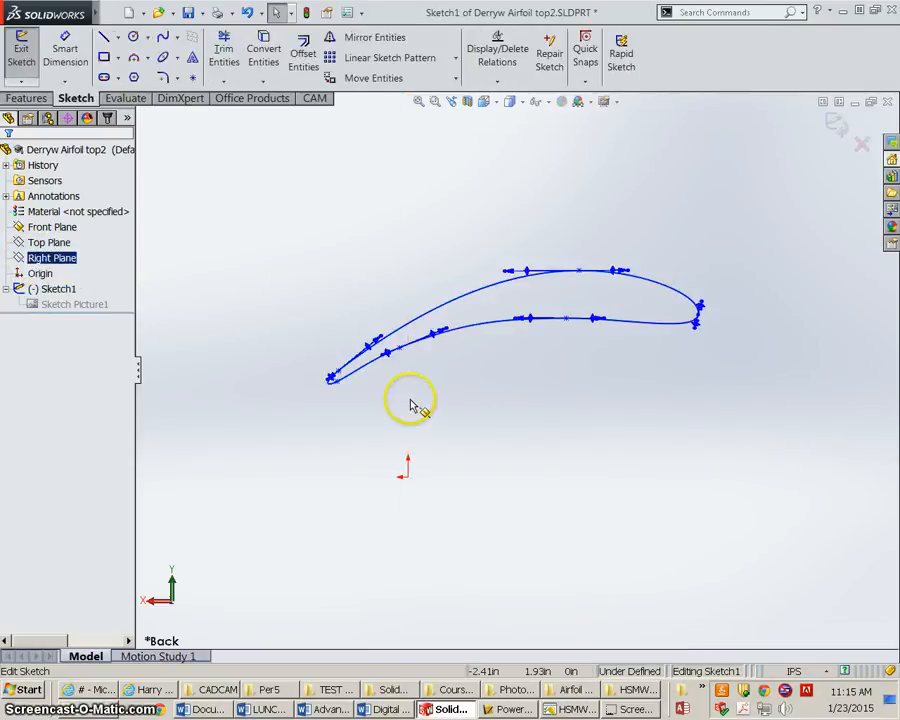
click(105, 58)
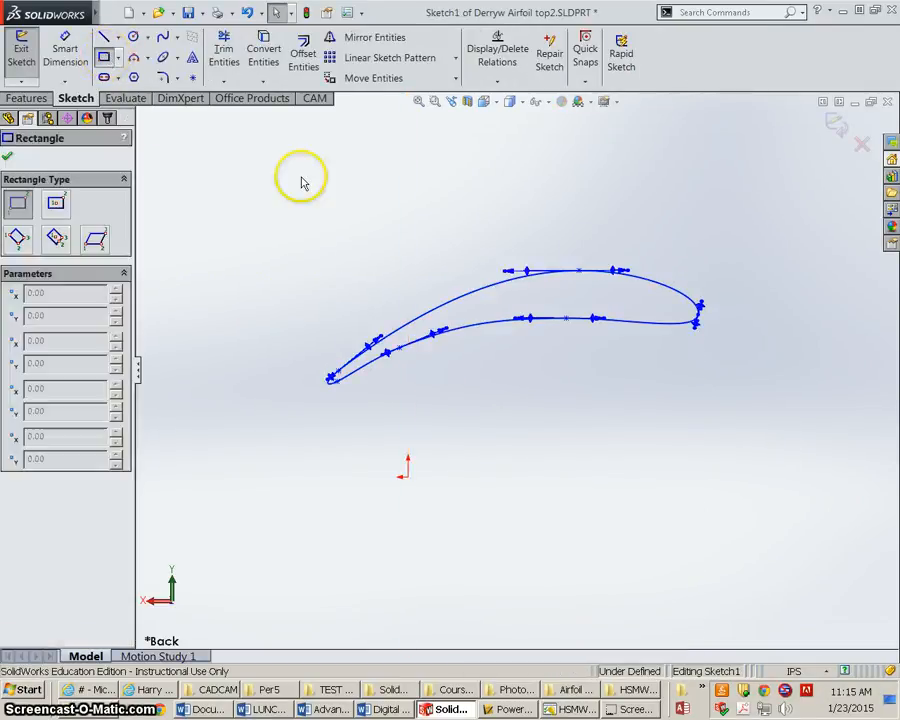
click(266, 224)
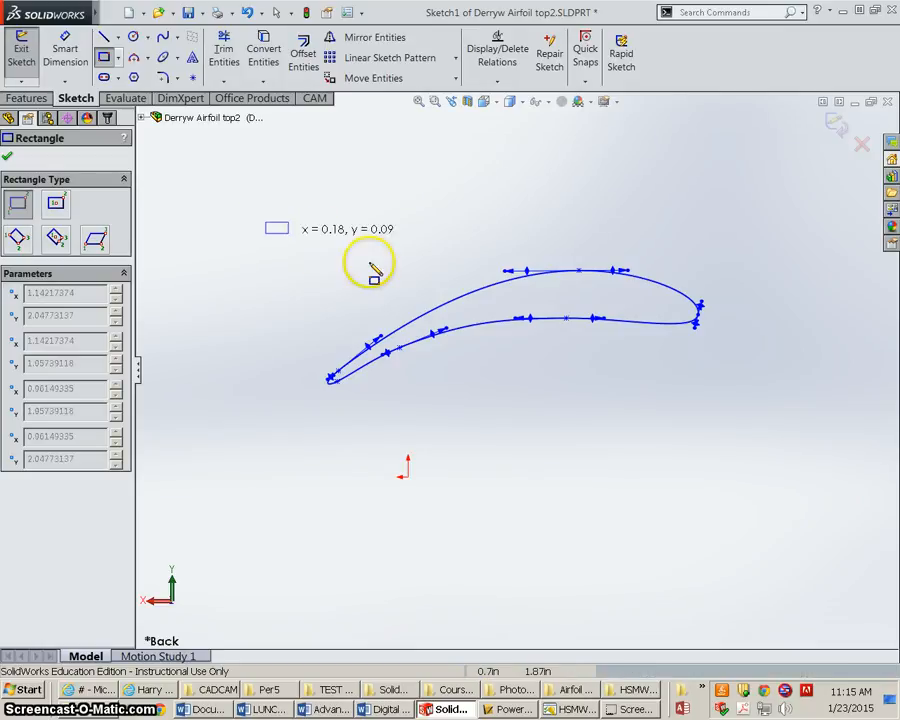
click(750, 425)
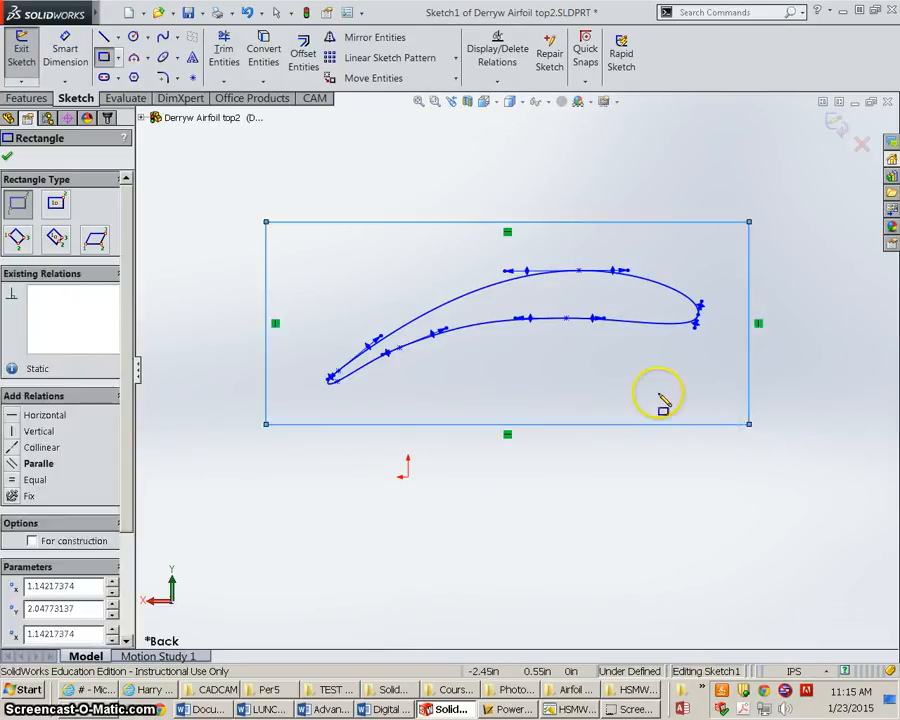
click(8, 158)
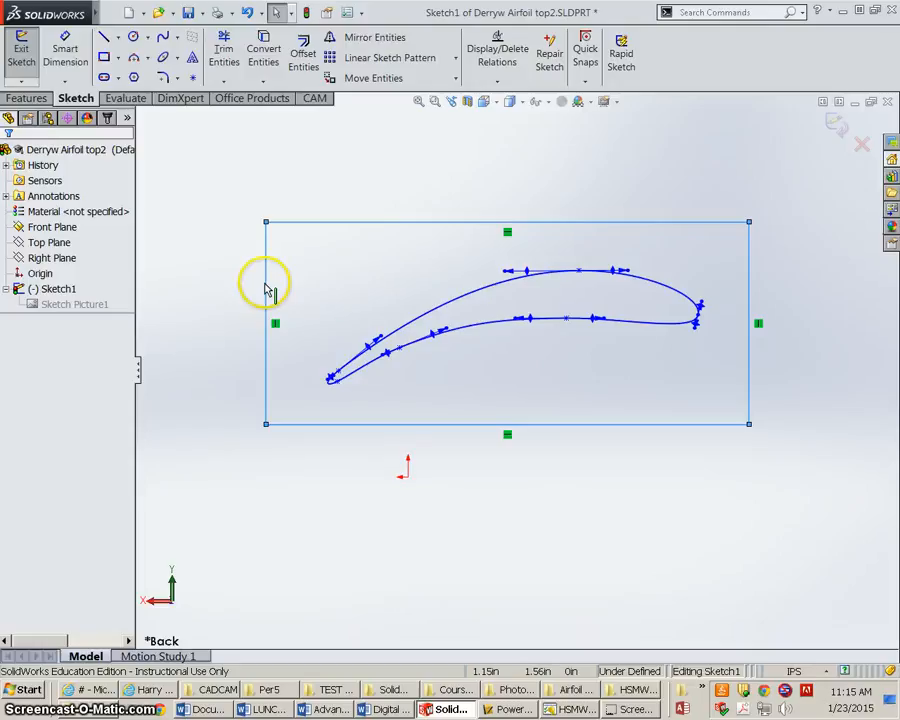
Dimension the rectangle's vertical side and set its height to 1.5 in.
click(66, 58)
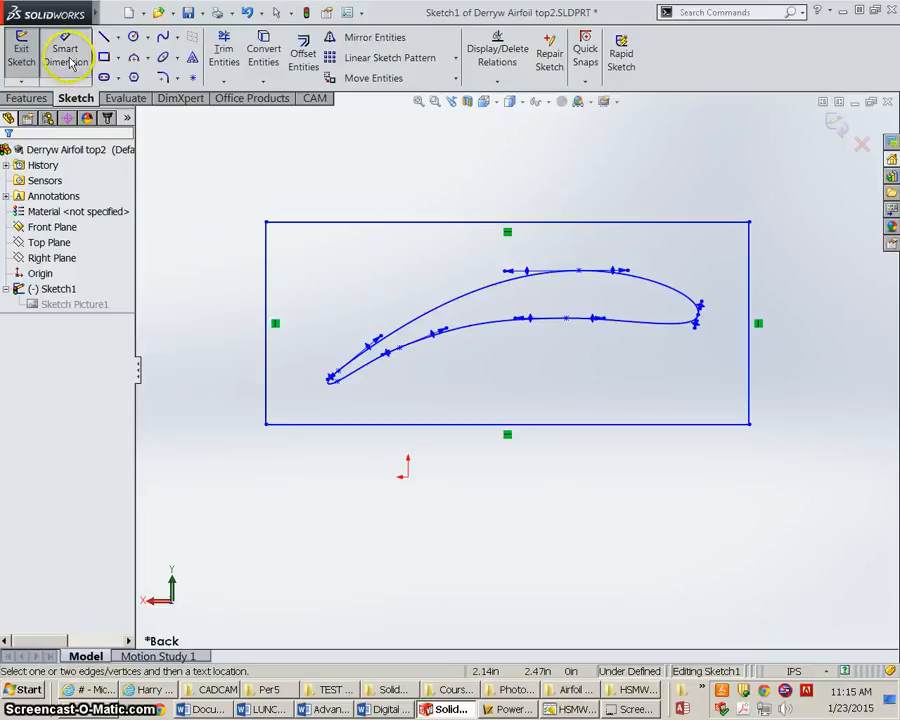
click(268, 289)
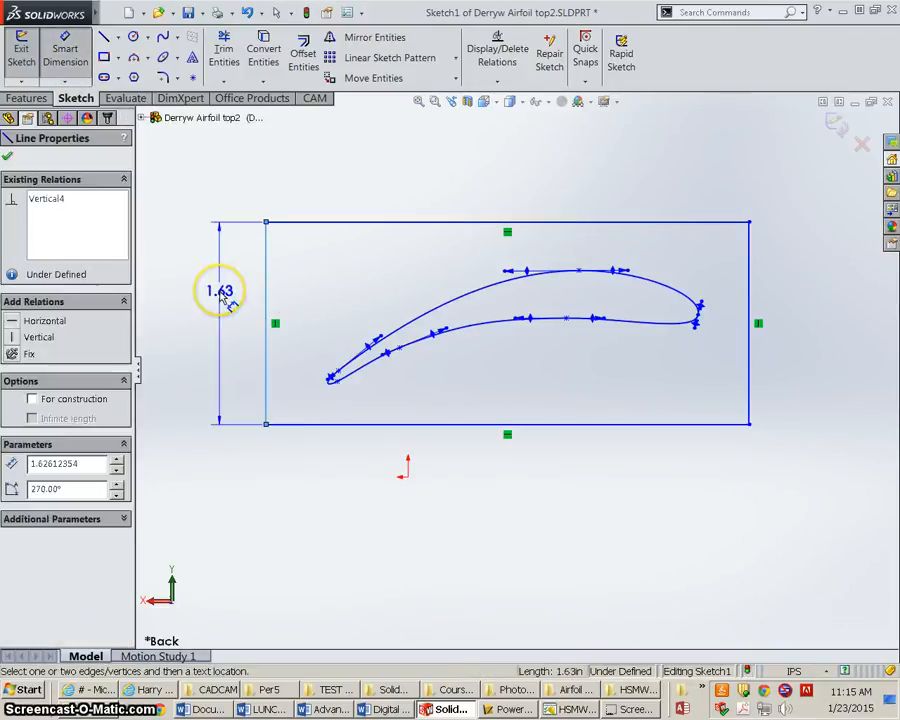
click(222, 293)
text(1.5)
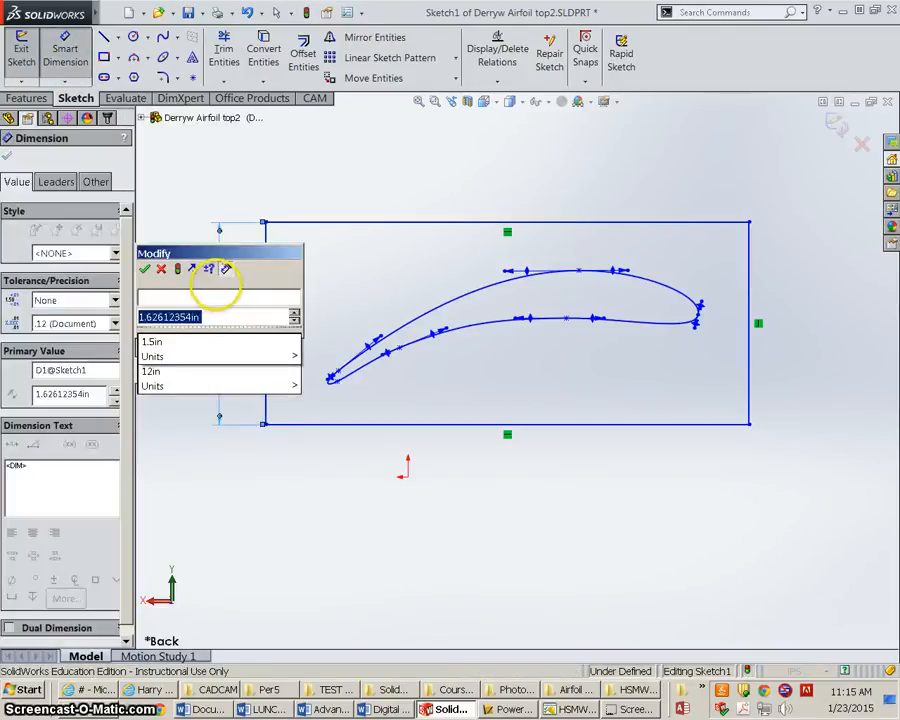
click(146, 270)
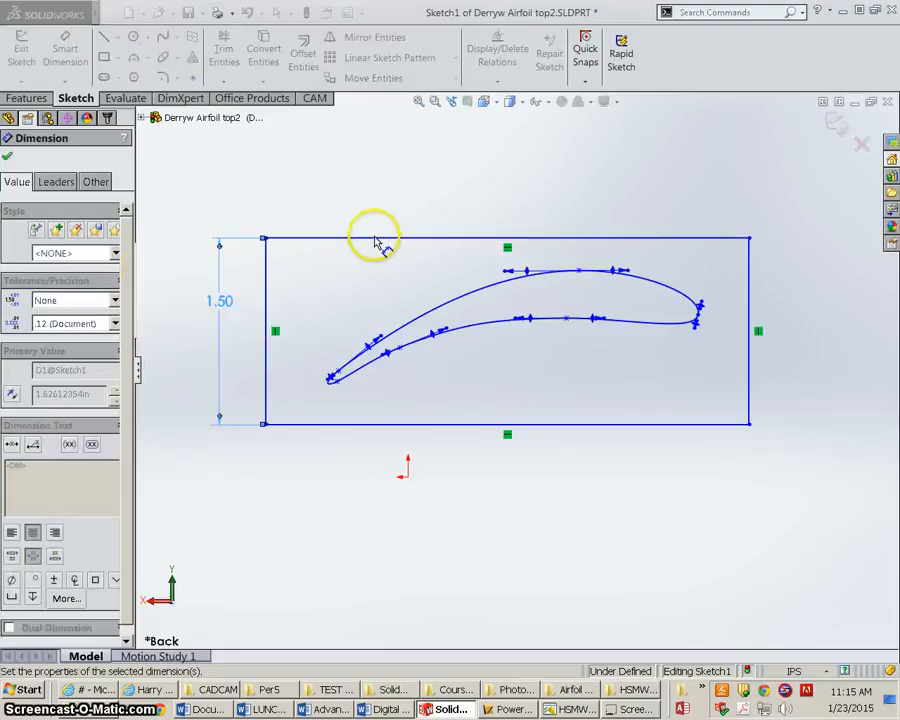
Dimension the rectangle's horizontal side and set its width to 4 in.
click(384, 240)
click(386, 183)
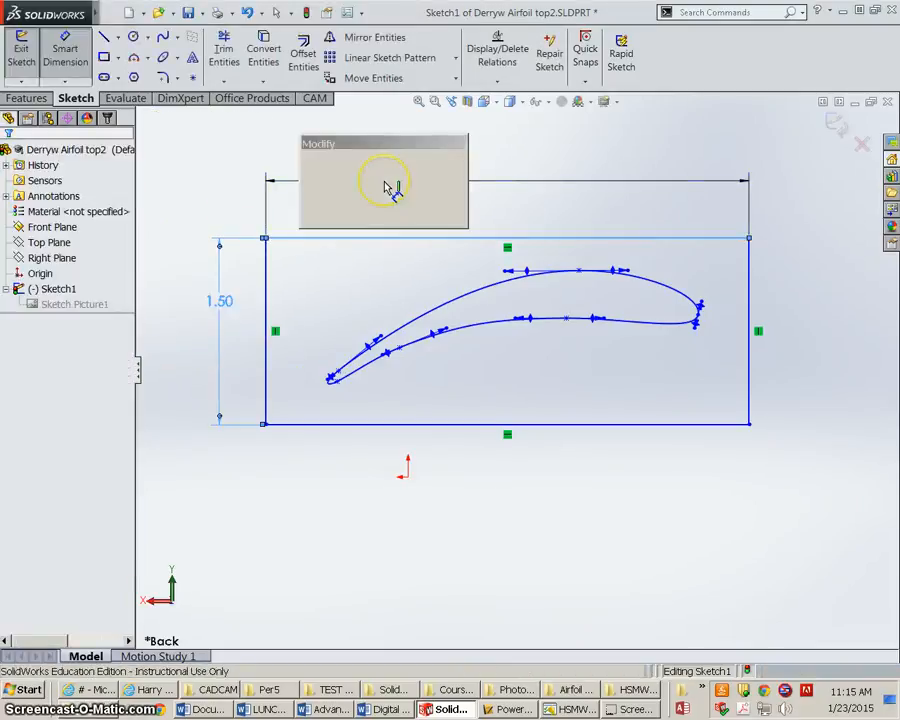
text(4)
key(Return)
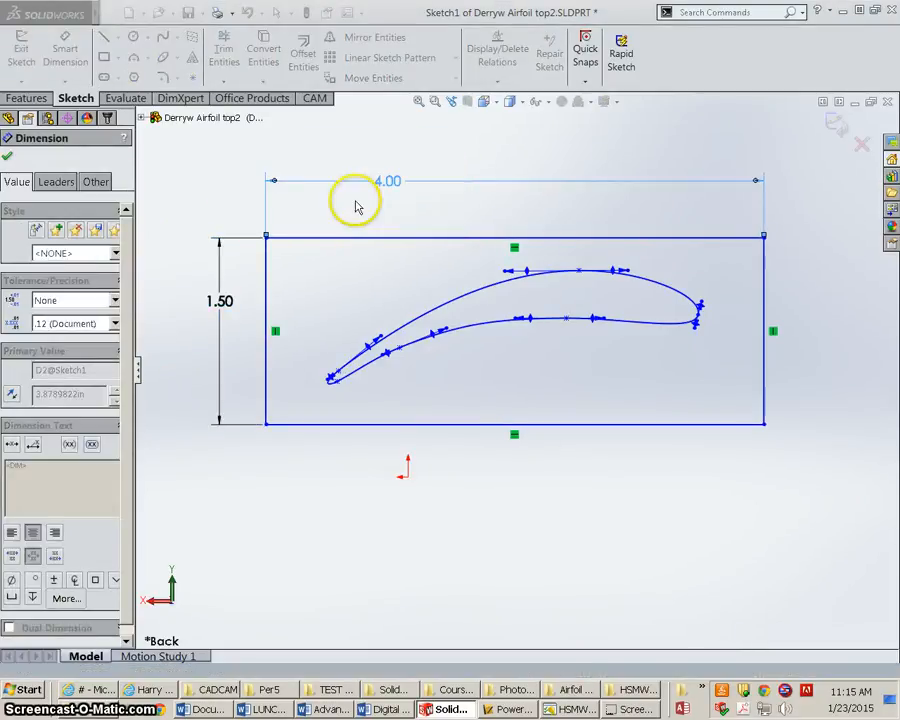
click(8, 160)
key(Escape)
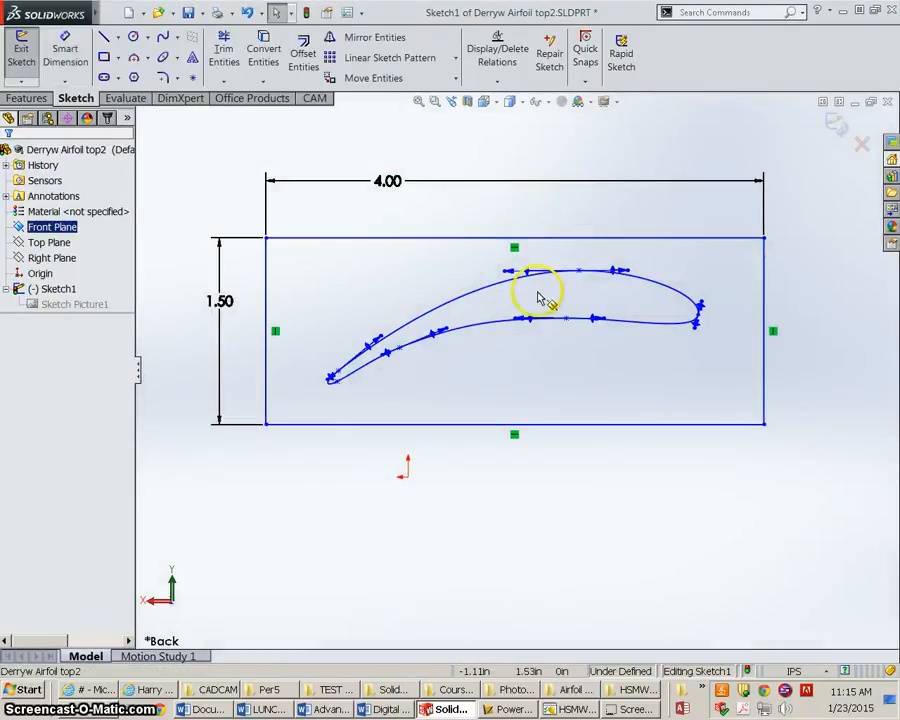
Shift the airfoil spline slightly left and down so it sits more centrally inside the rectangle.
mouse_move(493, 290)
mouse_down()
mouse_move(495, 300)
mouse_move(470, 305)
mouse_move(526, 312)
mouse_move(474, 304)
mouse_move(494, 302)
mouse_move(474, 299)
mouse_move(476, 290)
mouse_up()
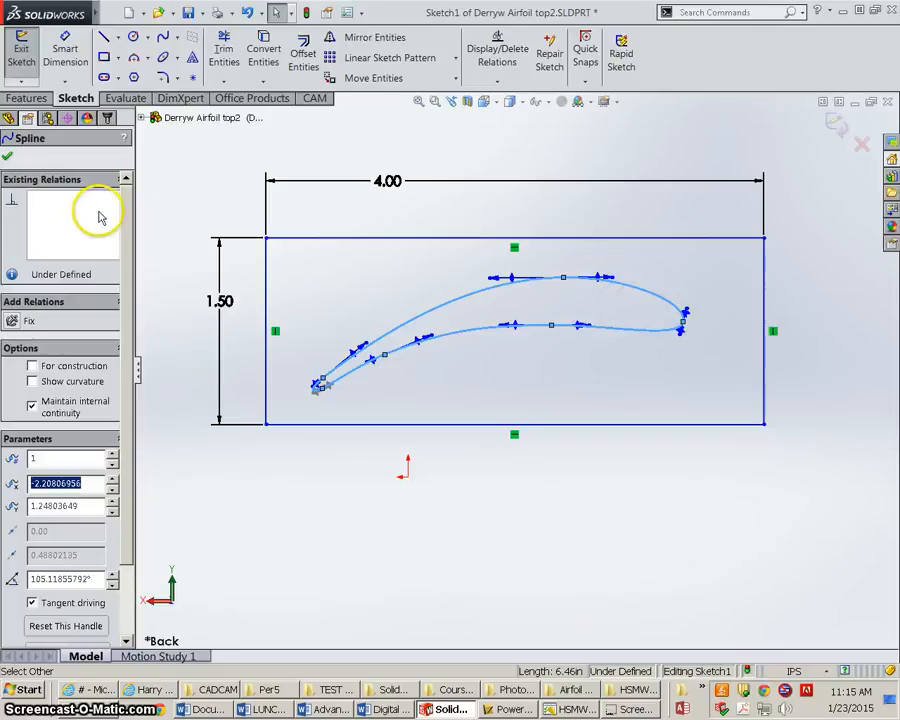
click(8, 158)
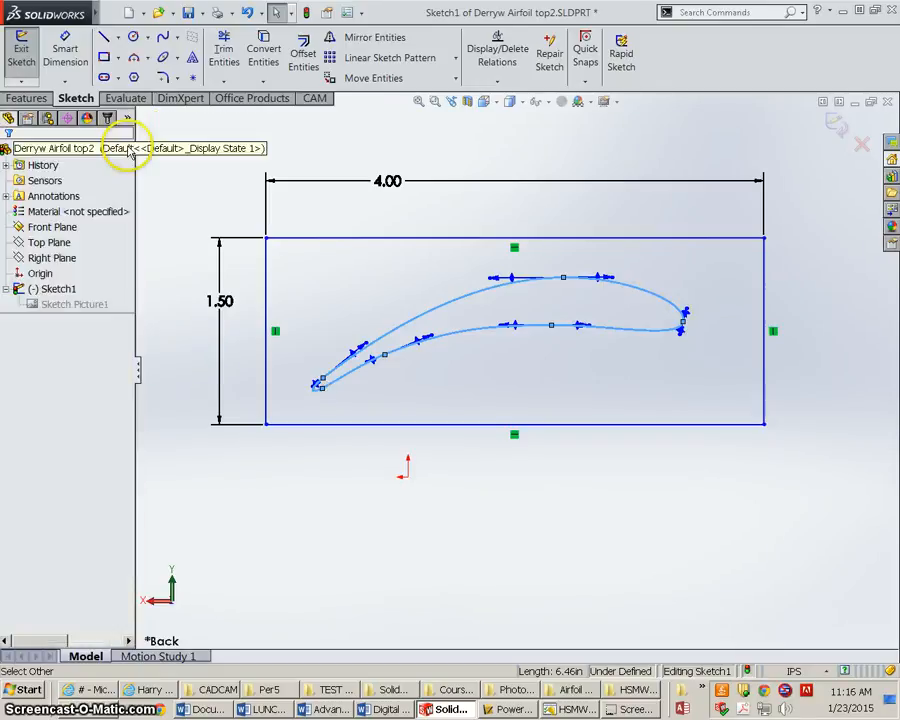
scroll(524, 290, down, 2)
scroll(553, 370, down, 3)
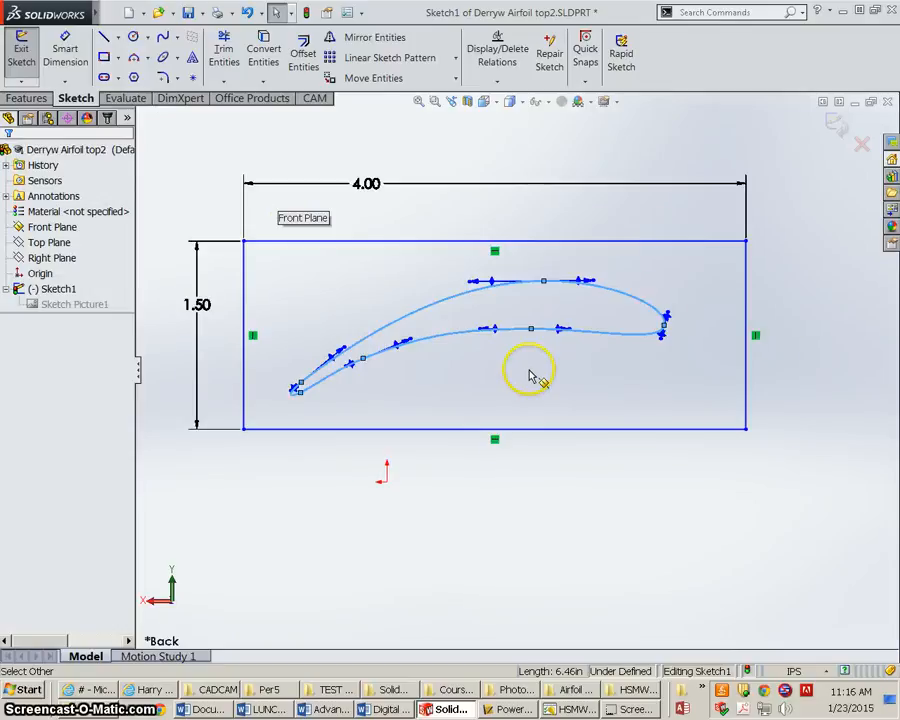
Draw a horizontal line about 0.71 in long from just inside the airfoil's rounded nose past the rectangle's nearest vertical side.
click(105, 40)
scroll(746, 326, down, 3)
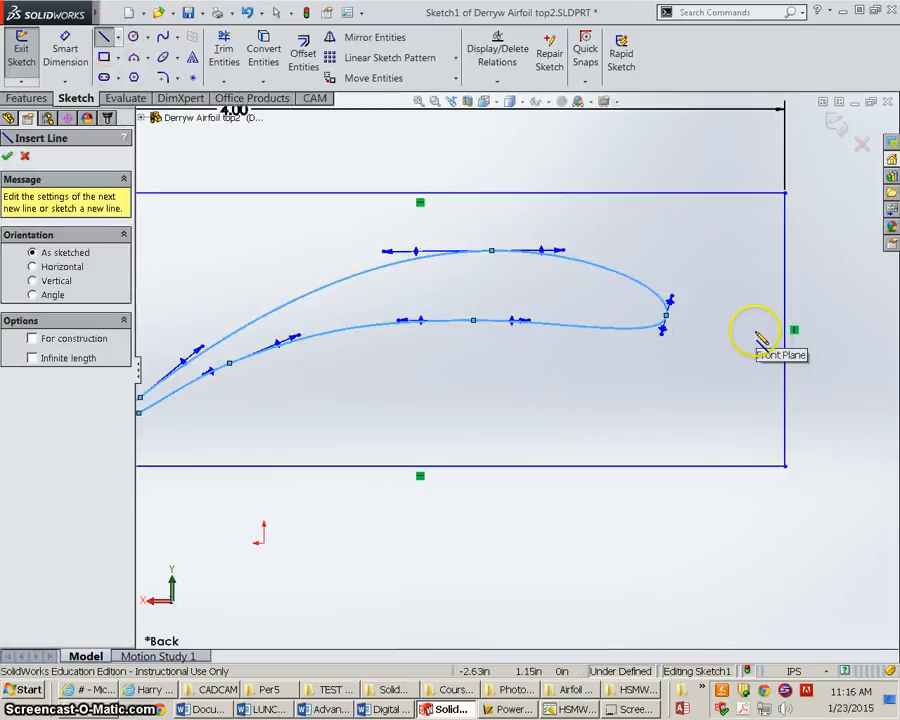
scroll(522, 338, up, 2)
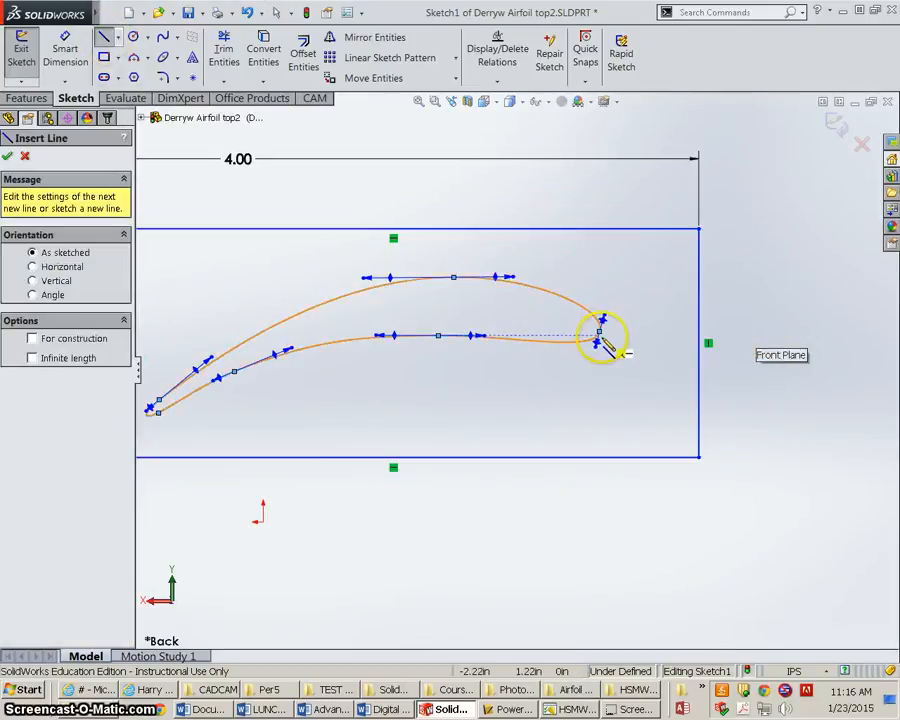
scroll(602, 340, down, 5)
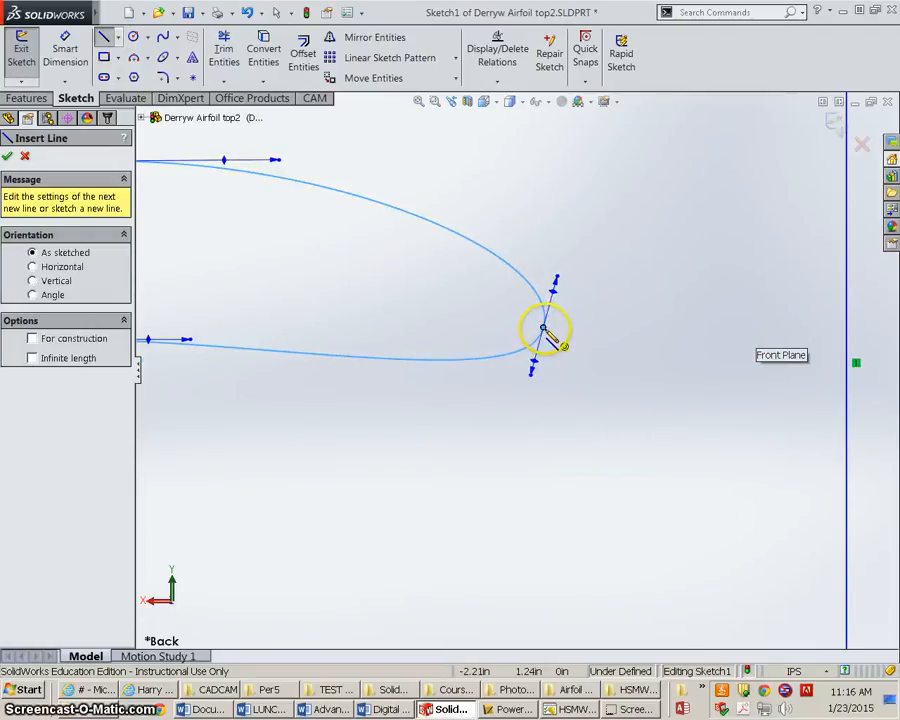
scroll(543, 327, down, 2)
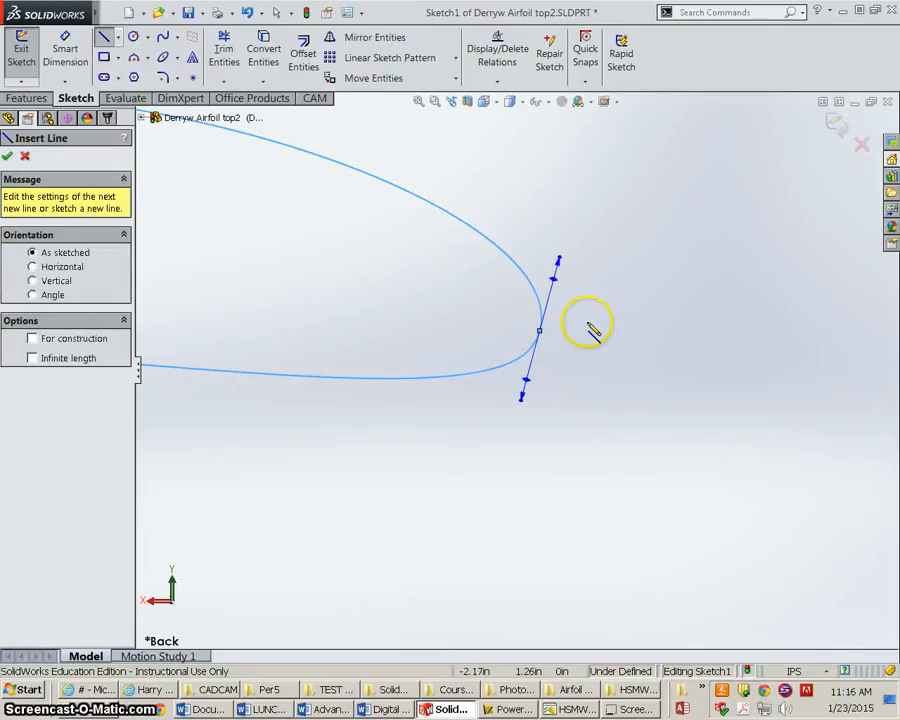
click(519, 329)
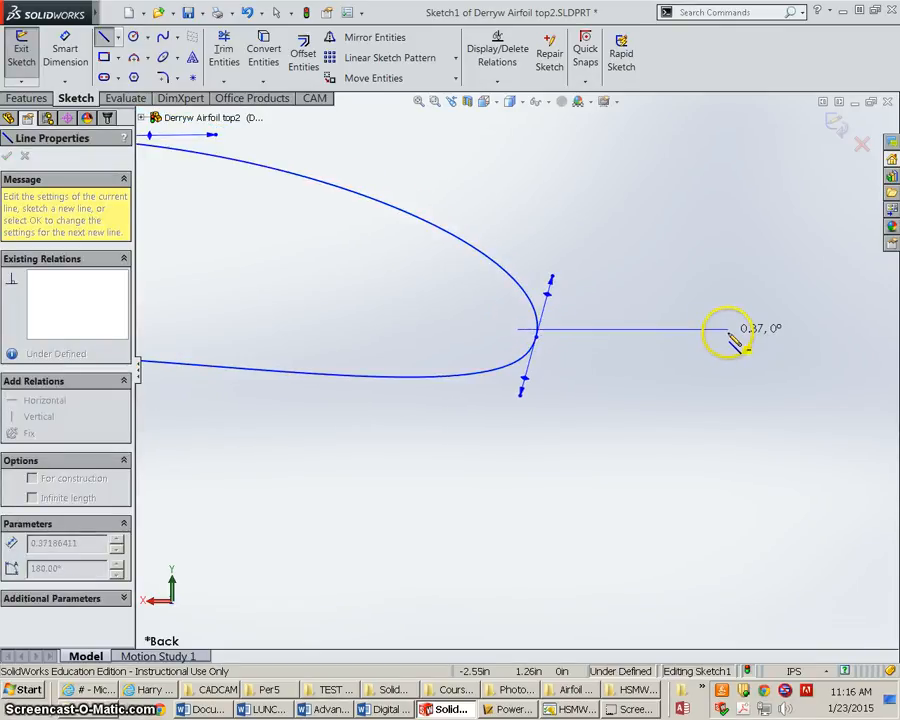
scroll(733, 341, up, 2)
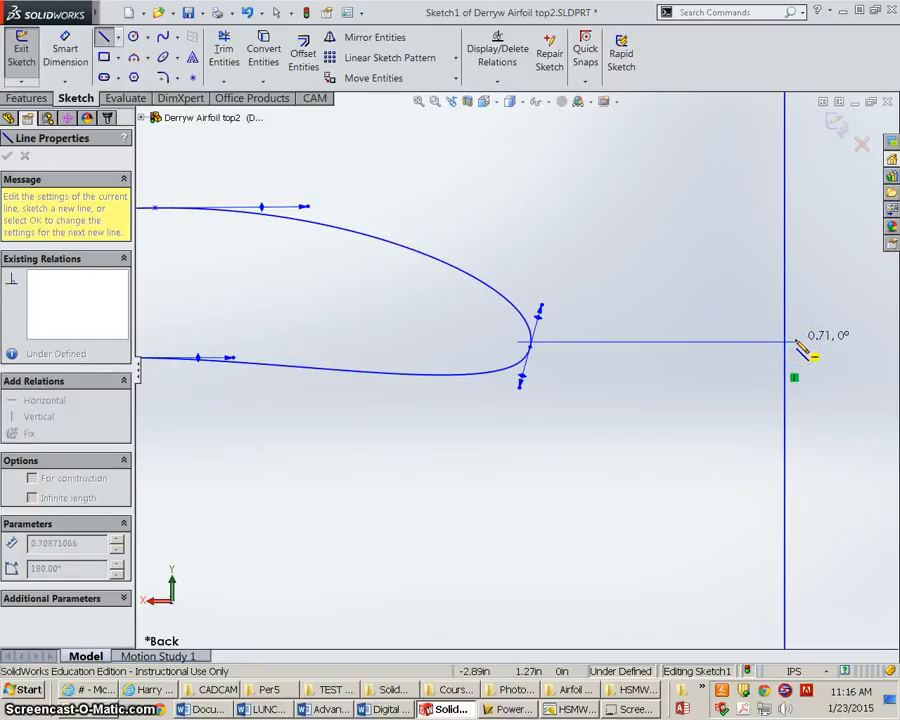
click(800, 342)
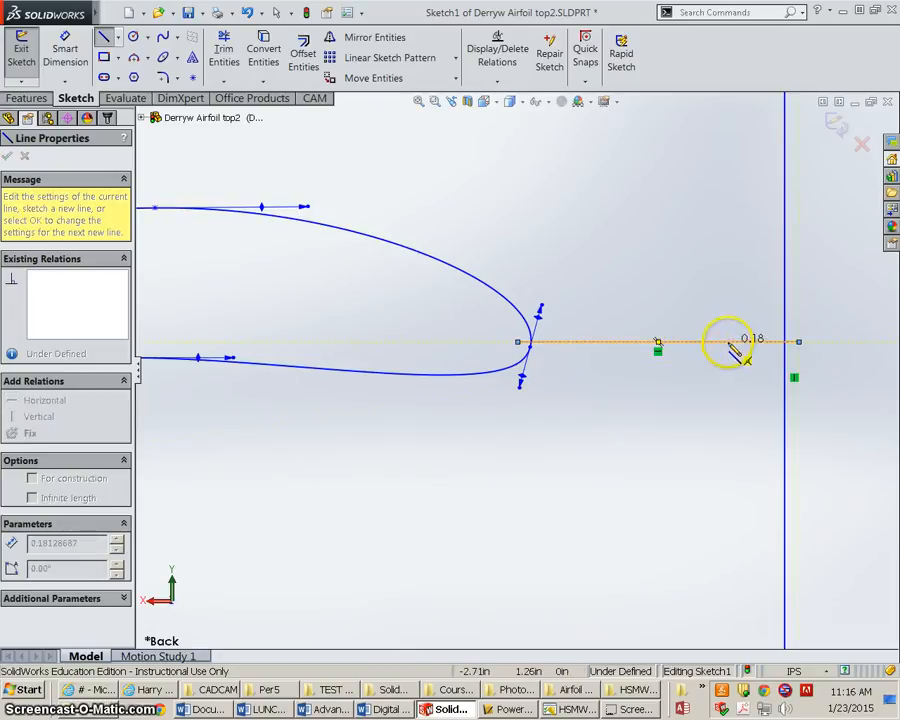
key(Escape)
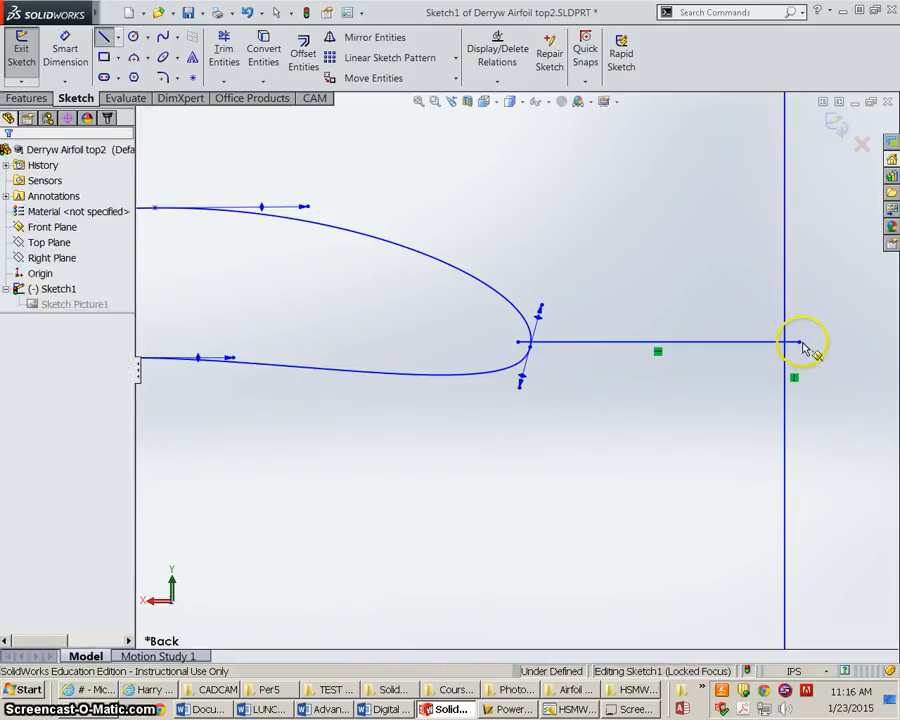
Draw a horizontal line from just inside the airfoil's thin trailing tip past the rectangle's nearest vertical side.
key(z)
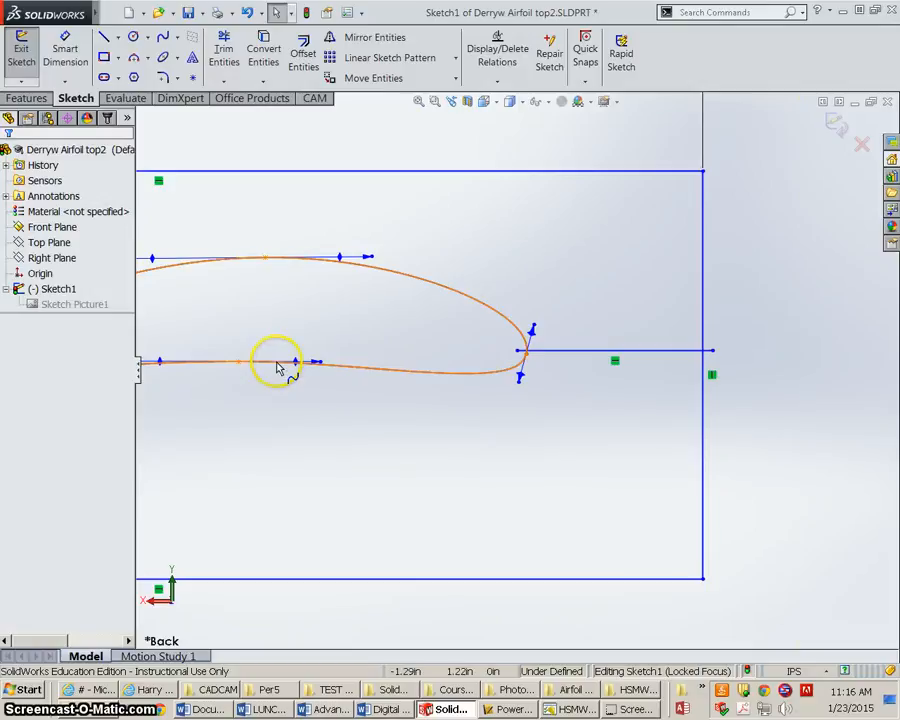
scroll(230, 410, up, 3)
scroll(241, 426, down, 8)
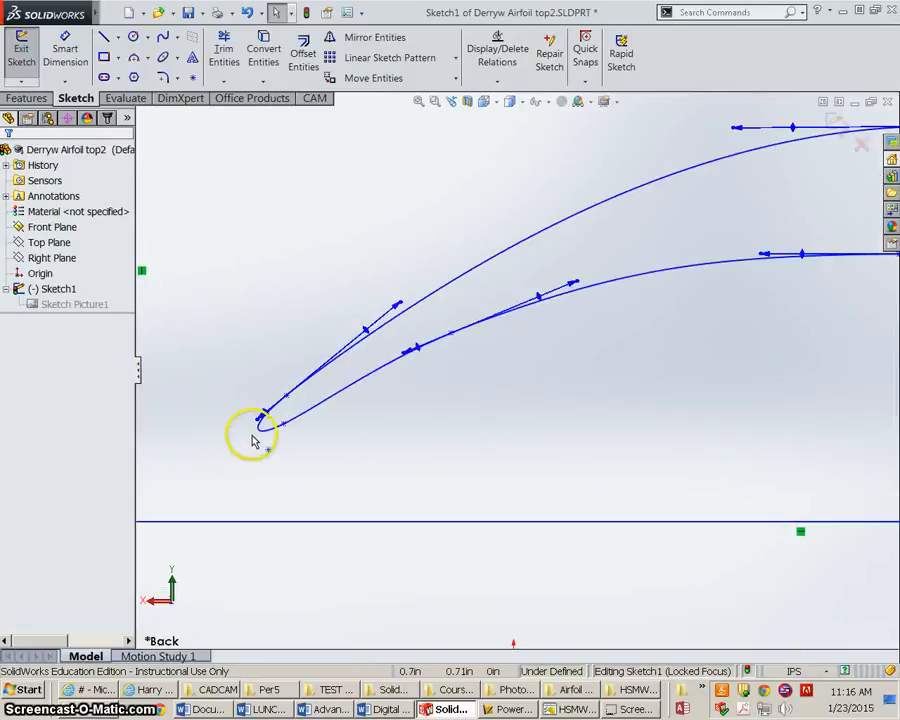
scroll(260, 446, up, 3)
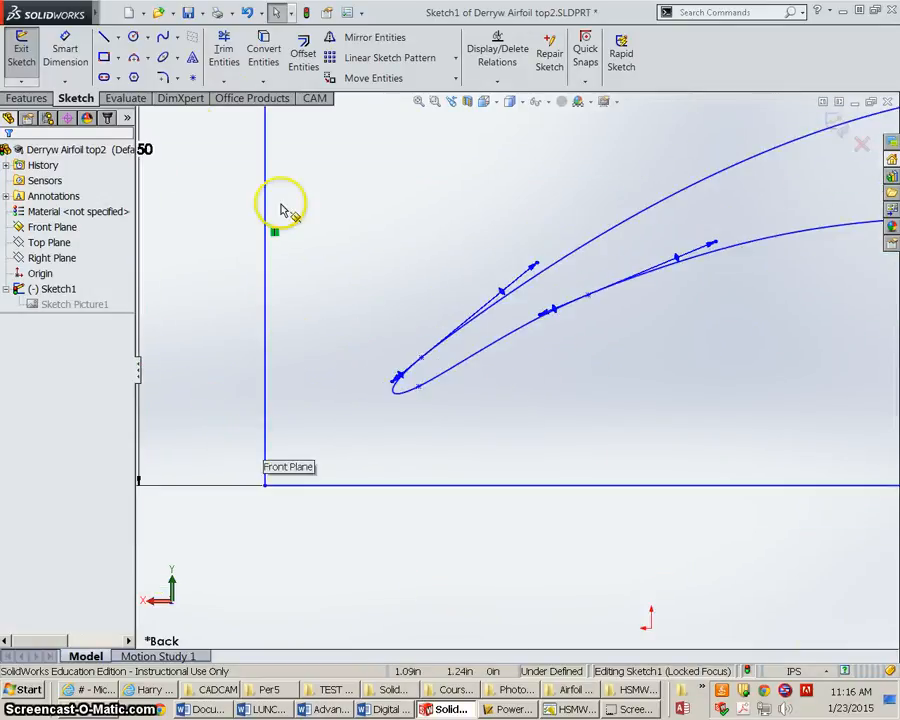
click(101, 38)
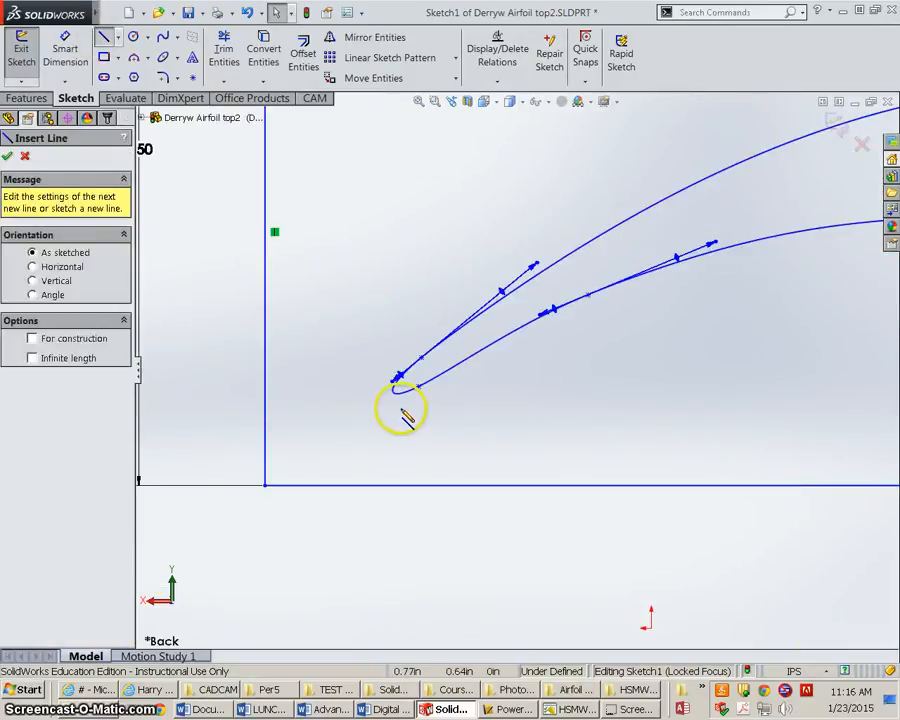
scroll(405, 405, down, 3)
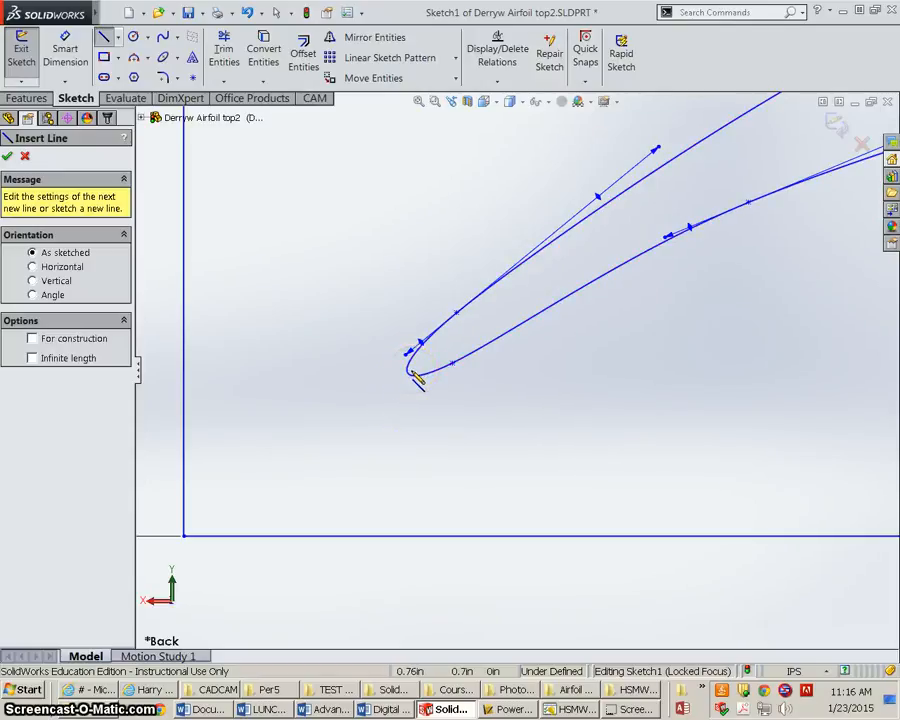
click(411, 372)
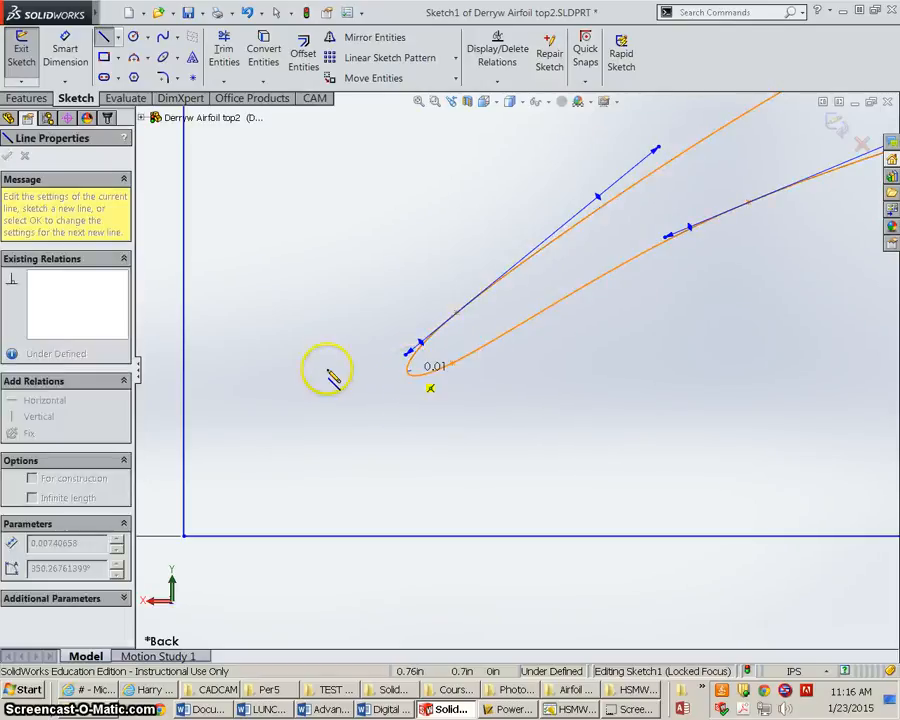
click(177, 375)
key(Escape)
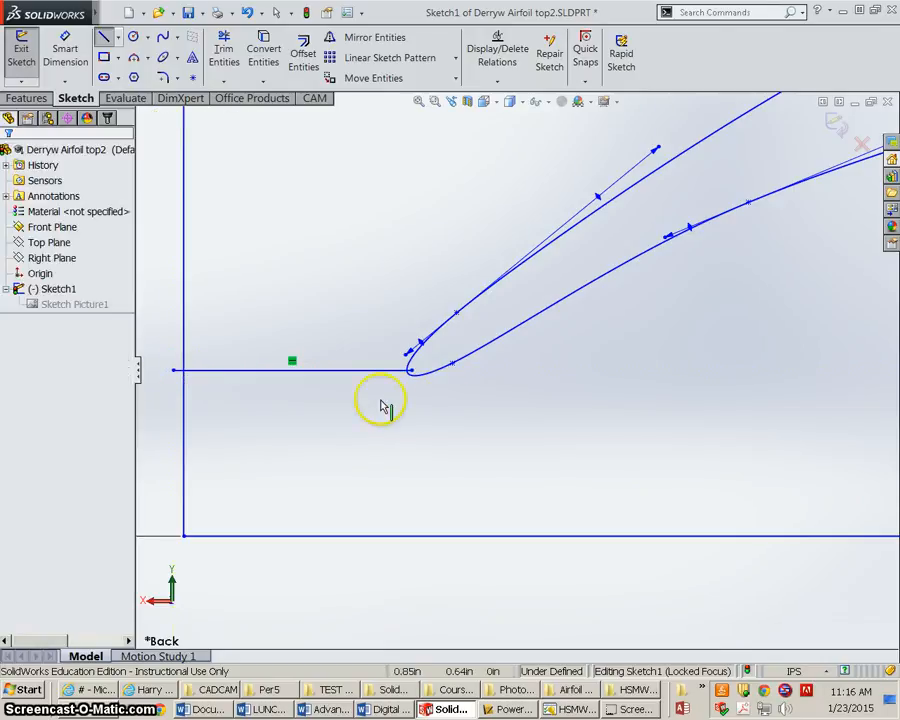
Trim the trailing-tip line so it runs only between the rectangle's vertical side and the airfoil curve.
key(z)
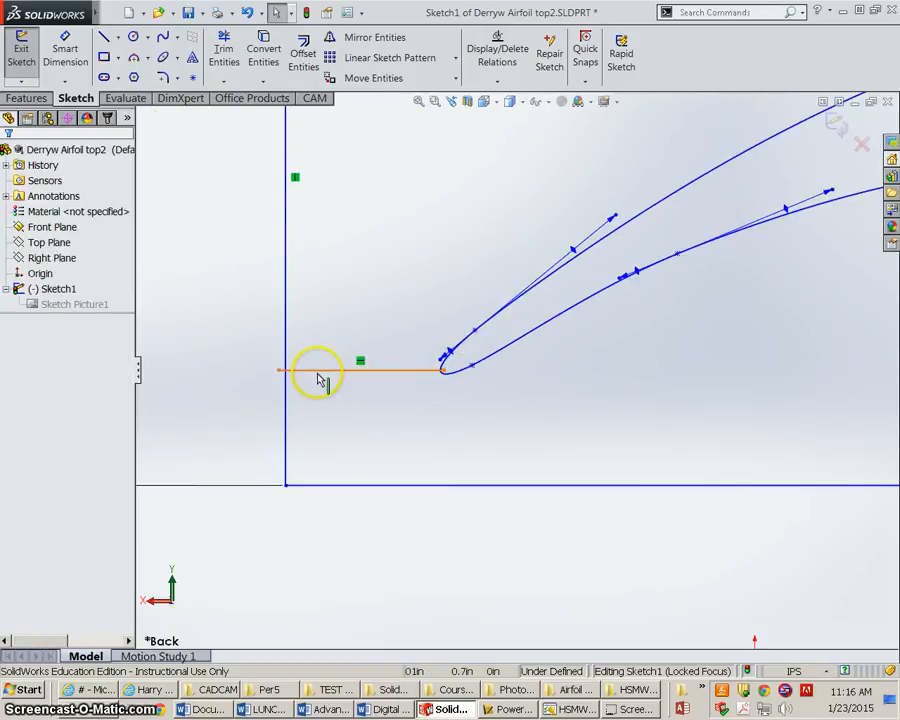
scroll(557, 432, down, 2)
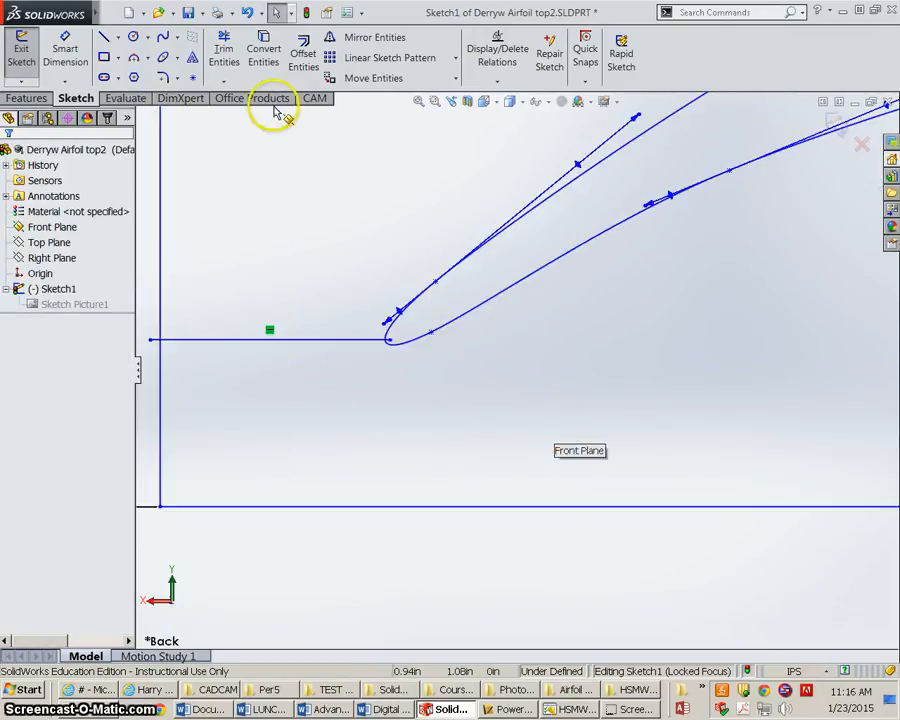
click(224, 54)
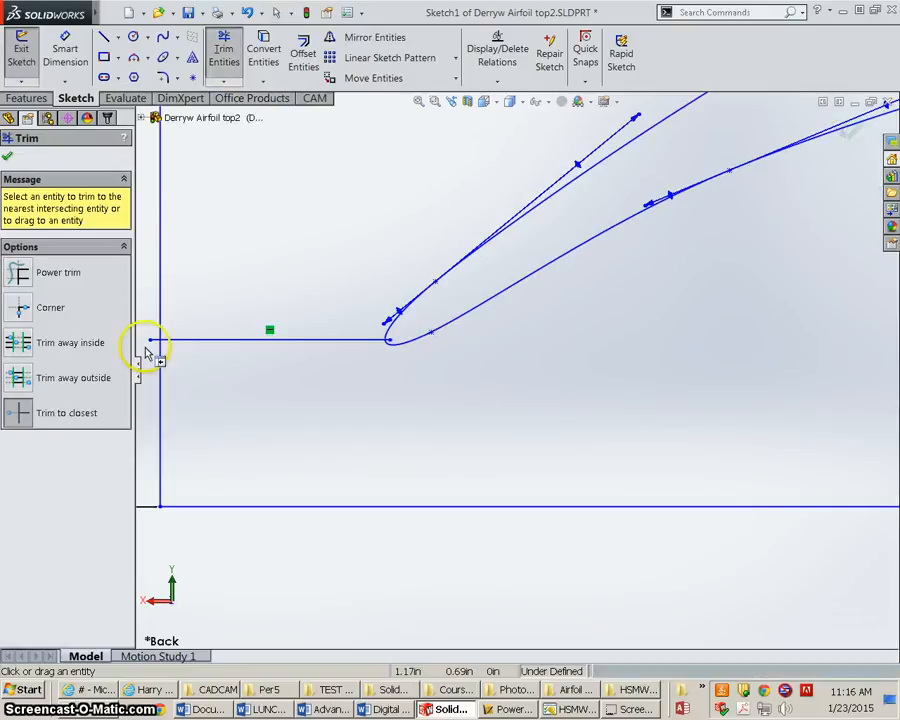
drag(152, 341, 342, 342)
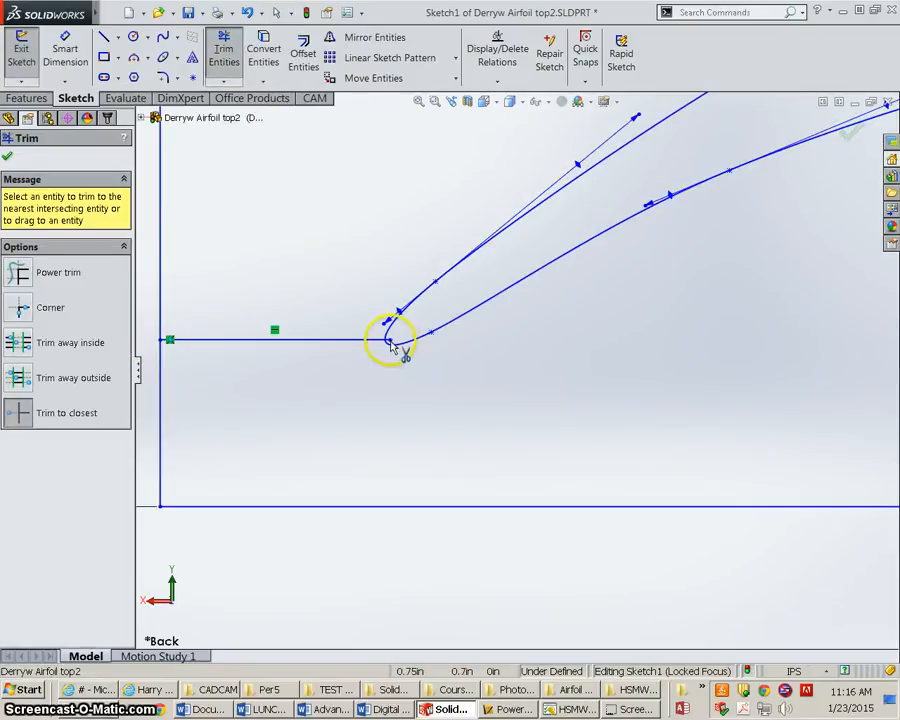
scroll(392, 345, down, 2)
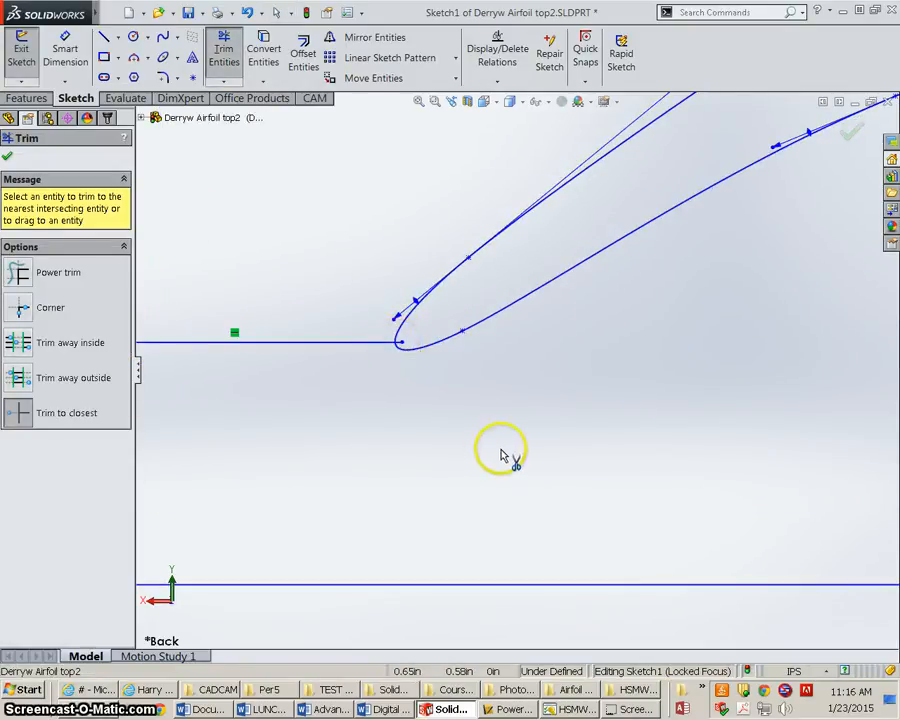
Trim both overhanging ends of the nose line, inside the airfoil curve and outside the rectangle.
scroll(502, 454, up, 2)
scroll(690, 436, up, 5)
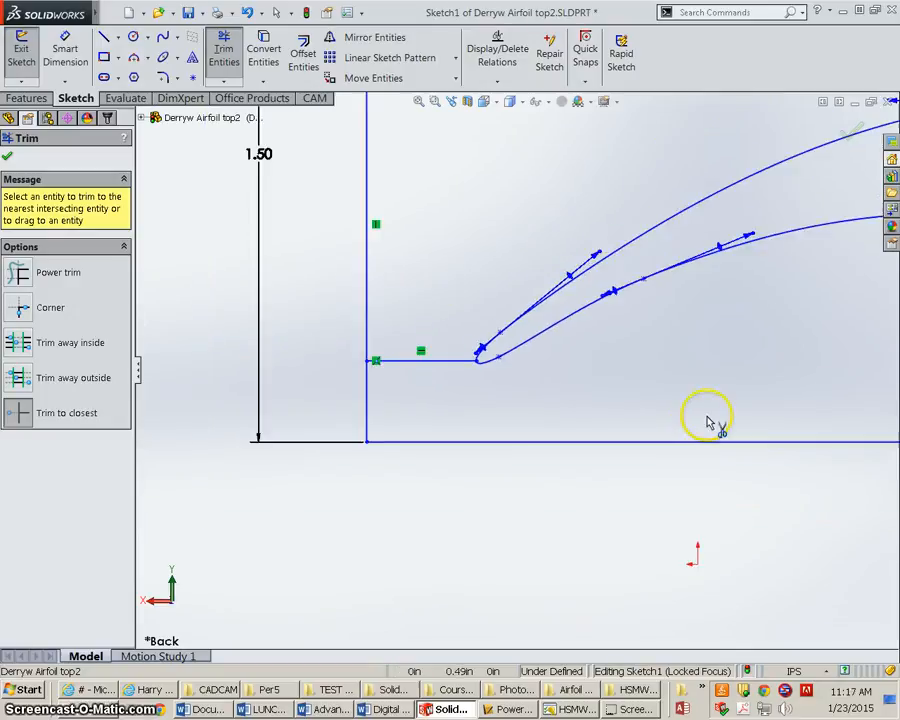
scroll(800, 354, up, 1)
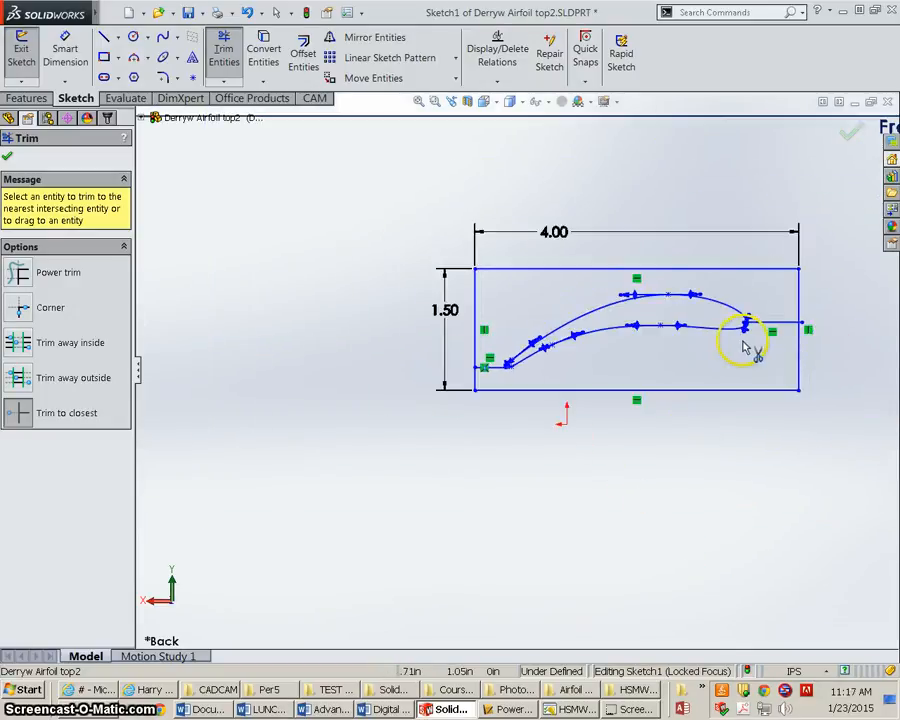
scroll(740, 336, down, 4)
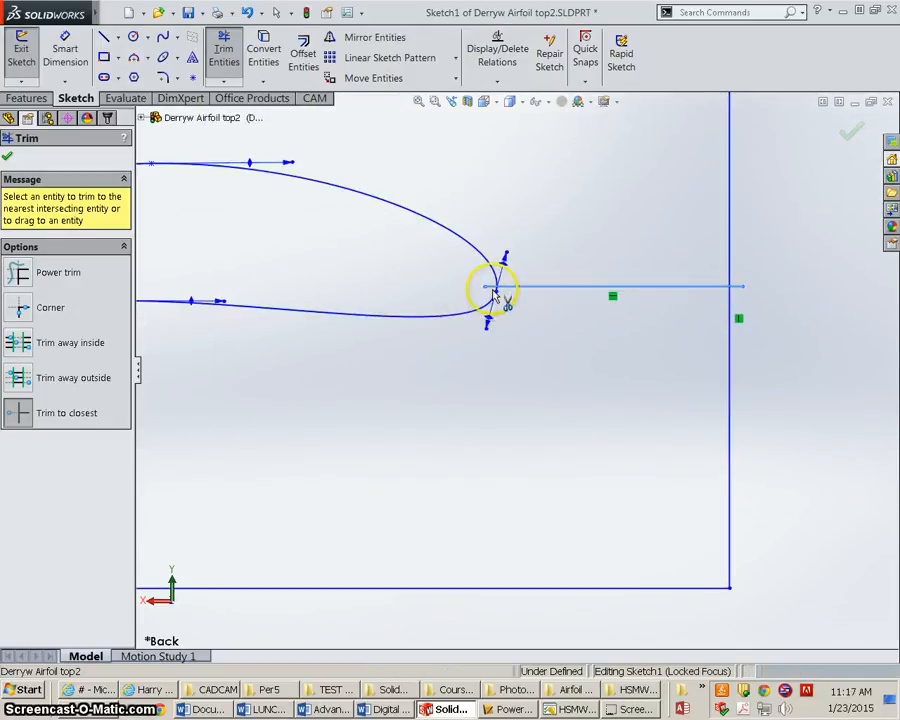
click(490, 287)
click(737, 290)
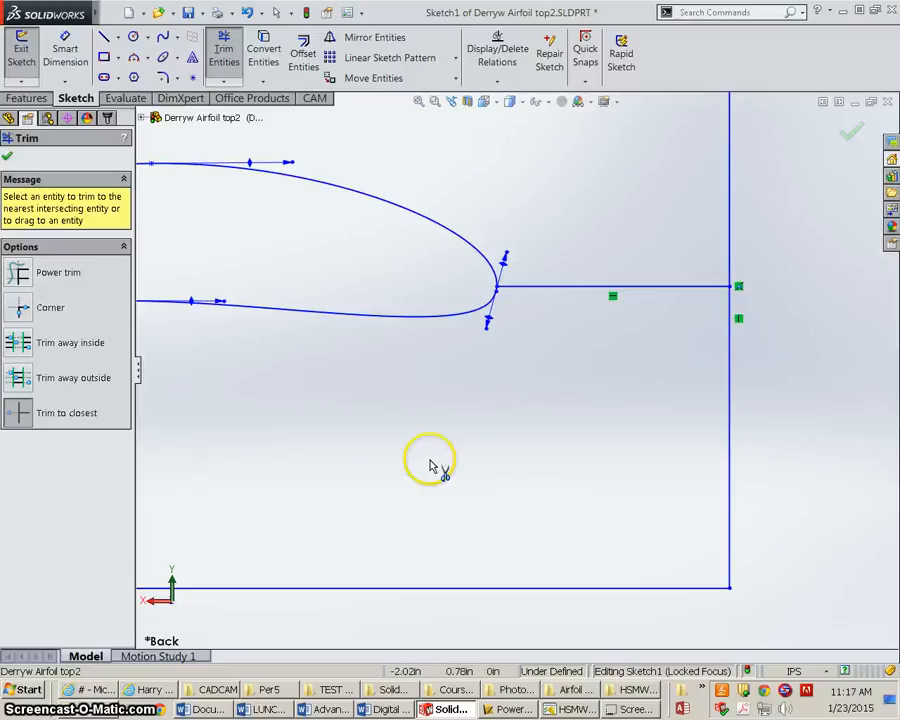
Show the whole dimensioned sketch and save the part Derryw Airfoil top2.
scroll(432, 466, up, 2)
scroll(400, 447, up, 5)
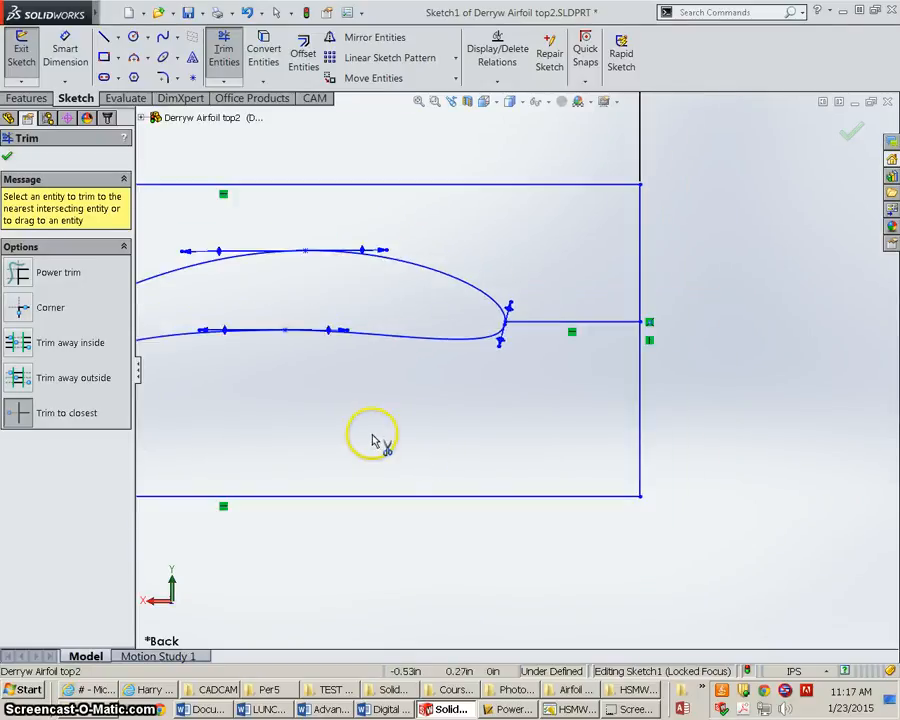
scroll(510, 420, down, 3)
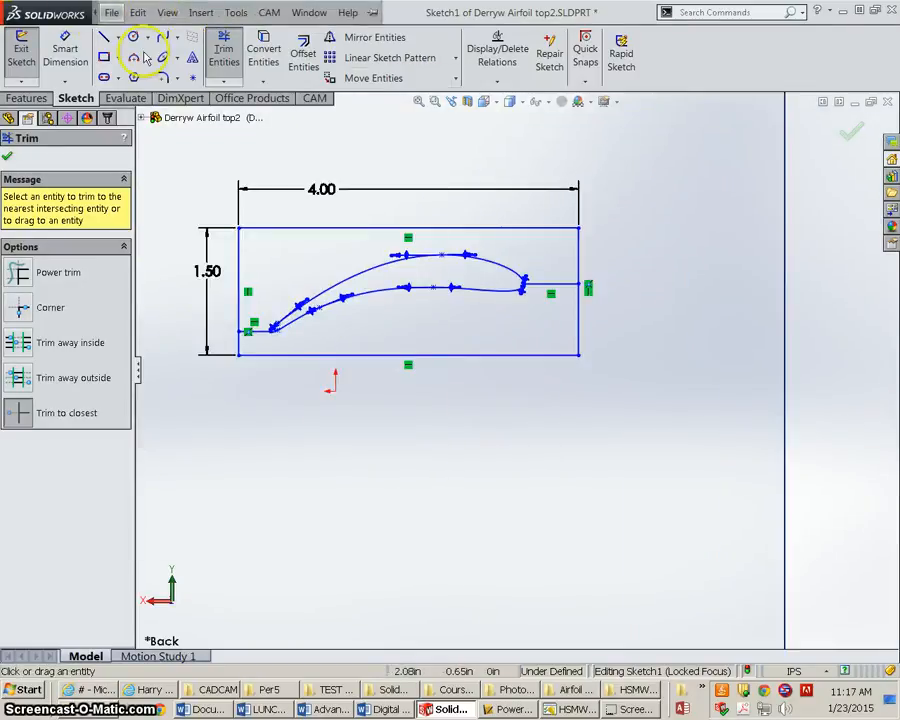
click(111, 12)
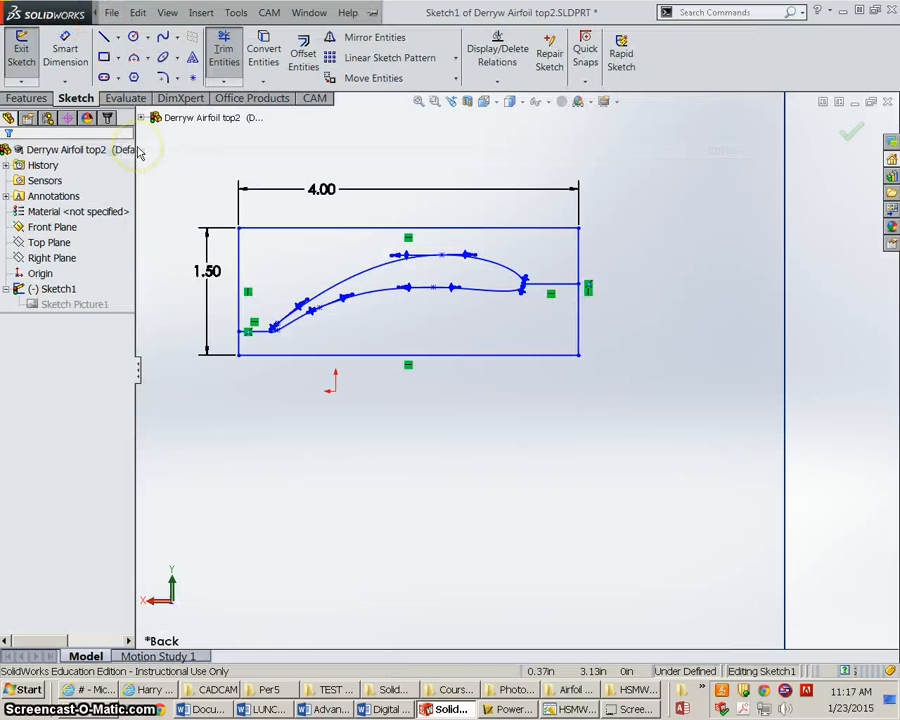
click(134, 150)
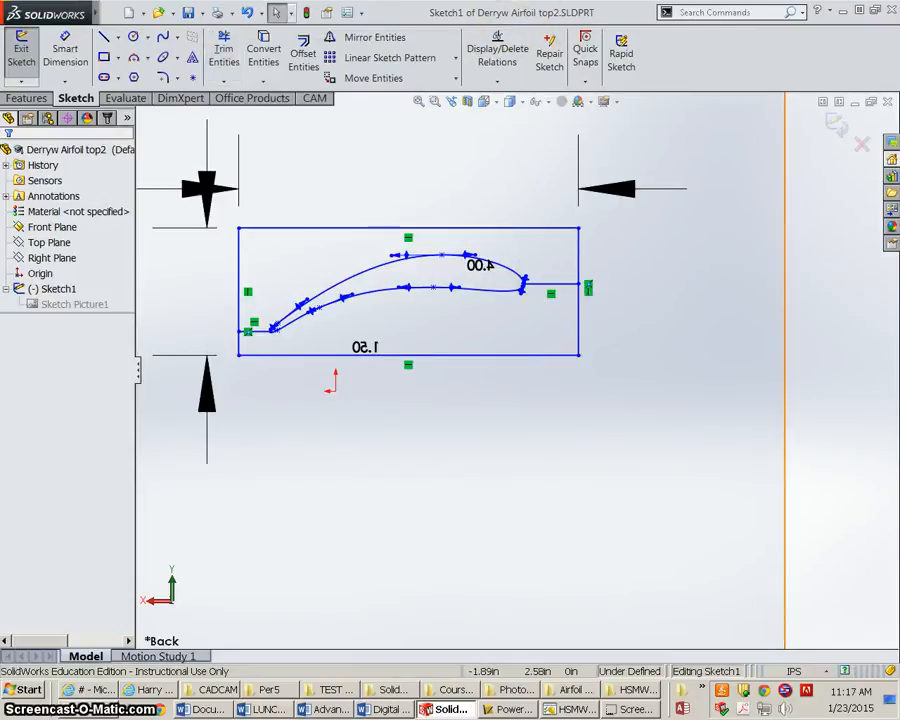
Save the part under the new name Derryw Airfoil bottom2.
mouse_move(40, 13)
click(110, 13)
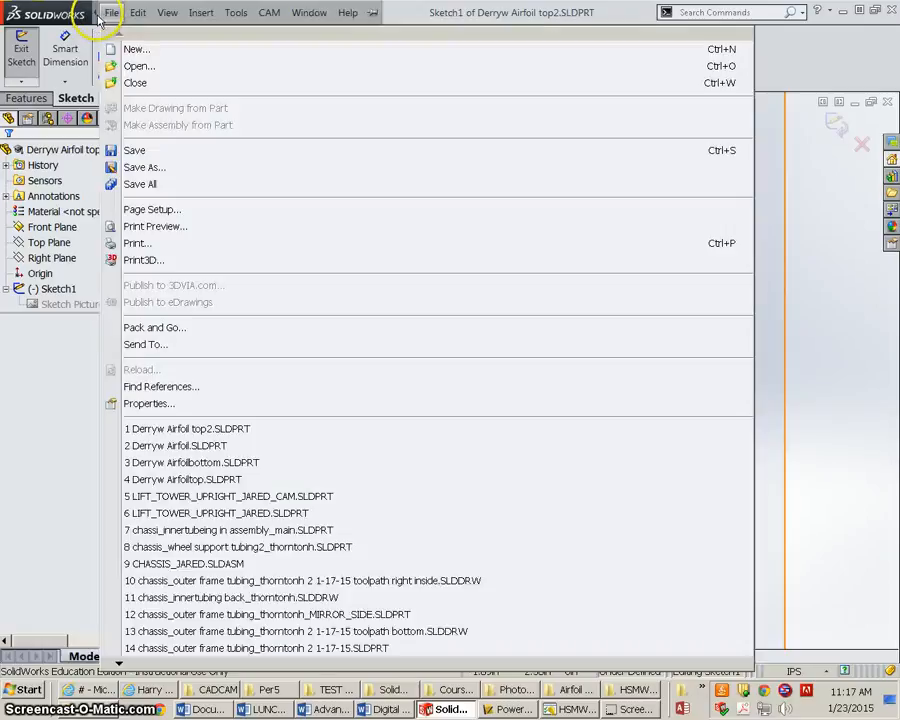
click(143, 168)
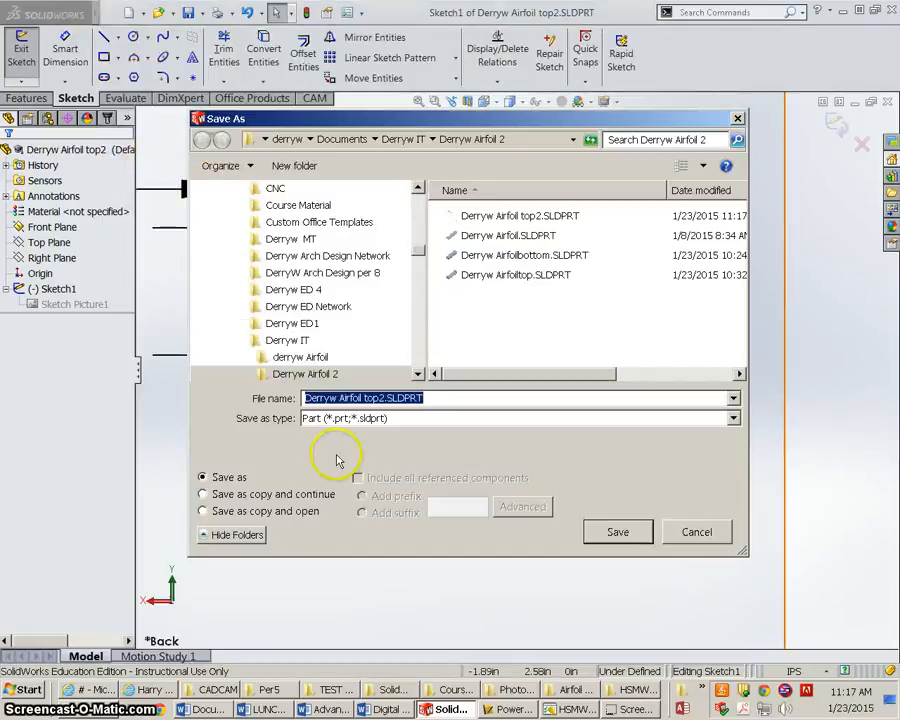
click(365, 399)
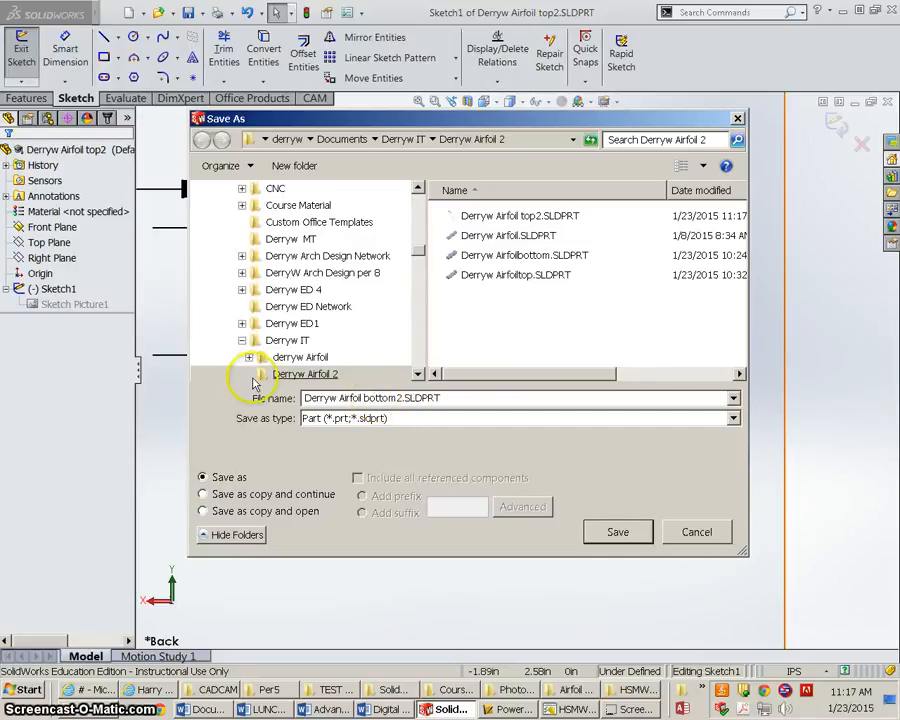
click(618, 535)
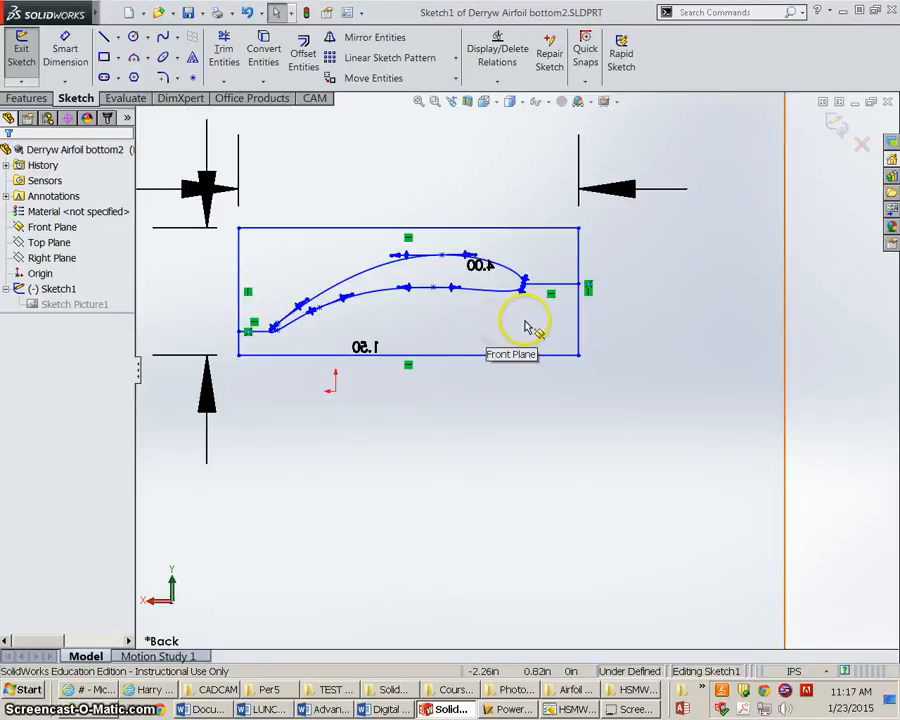
Exit the sketch and extrude its region above the airfoil's lower curve and the split lines 12 in.
mouse_move(545, 340)
middle_down()
mouse_move(518, 342)
mouse_move(522, 350)
mouse_move(530, 261)
middle_up()
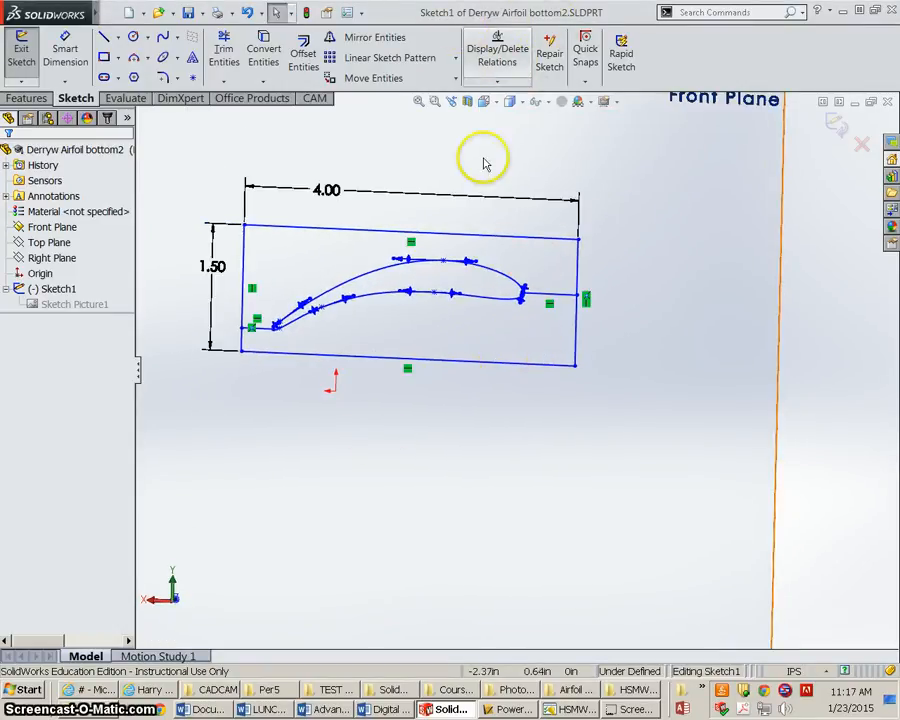
scroll(396, 325, down, 2)
scroll(396, 325, up, 3)
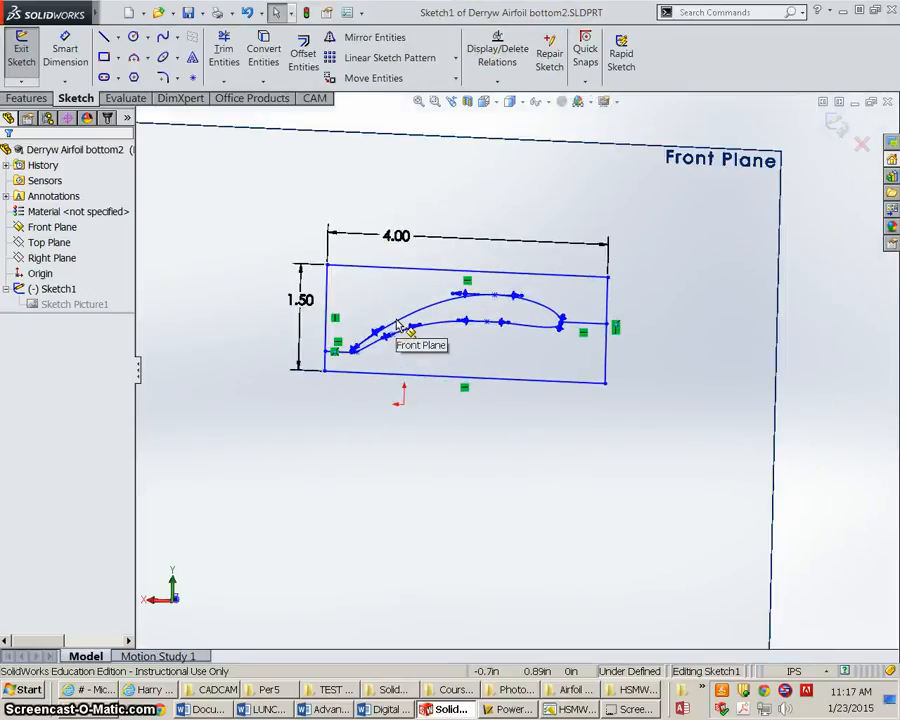
click(20, 50)
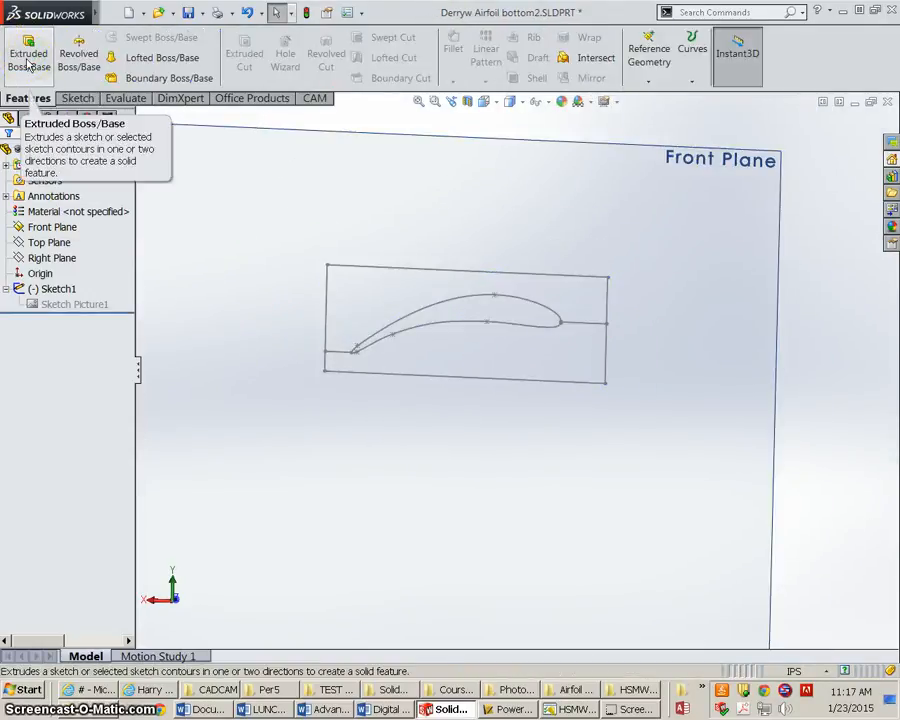
click(28, 64)
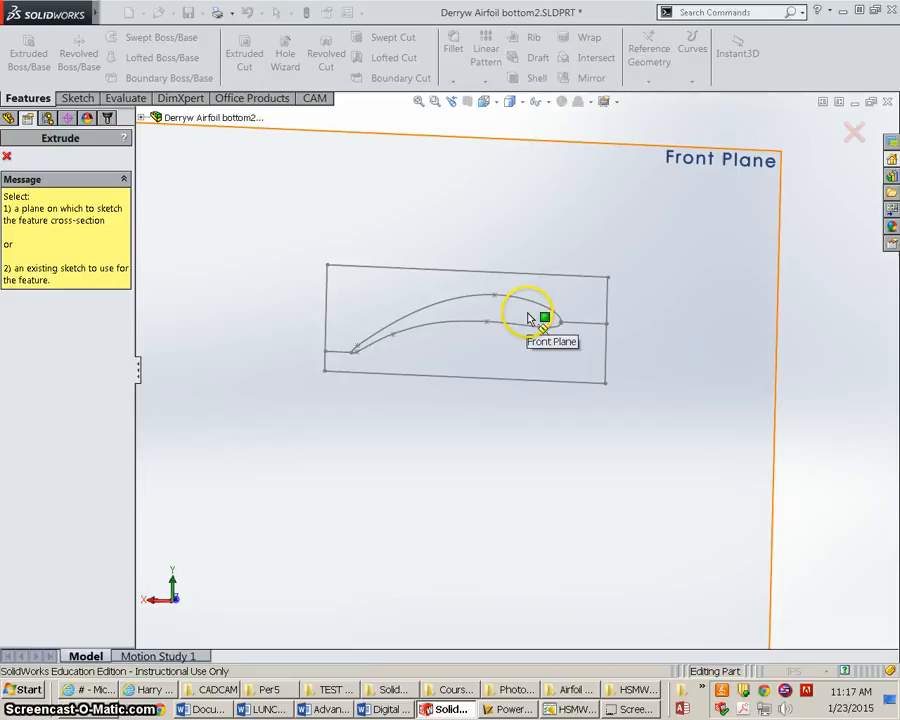
click(8, 154)
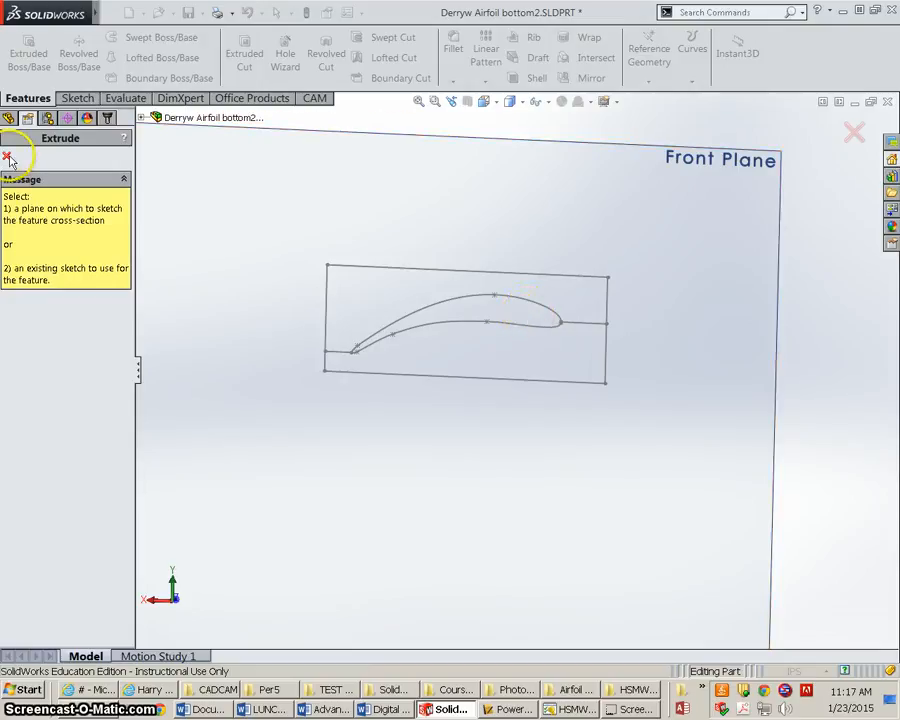
click(18, 288)
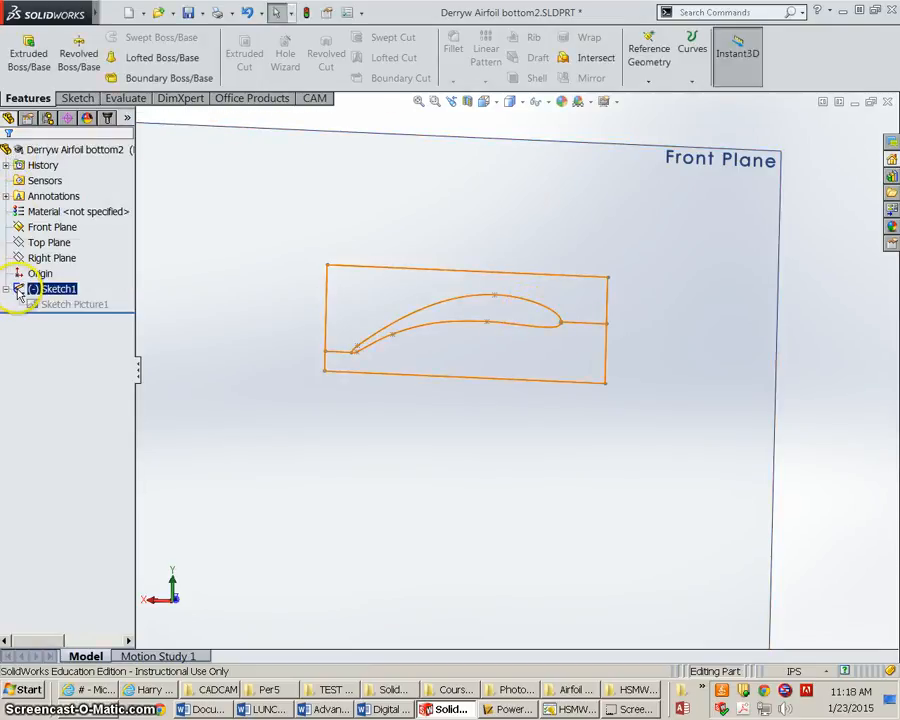
ctrl+click(75, 303)
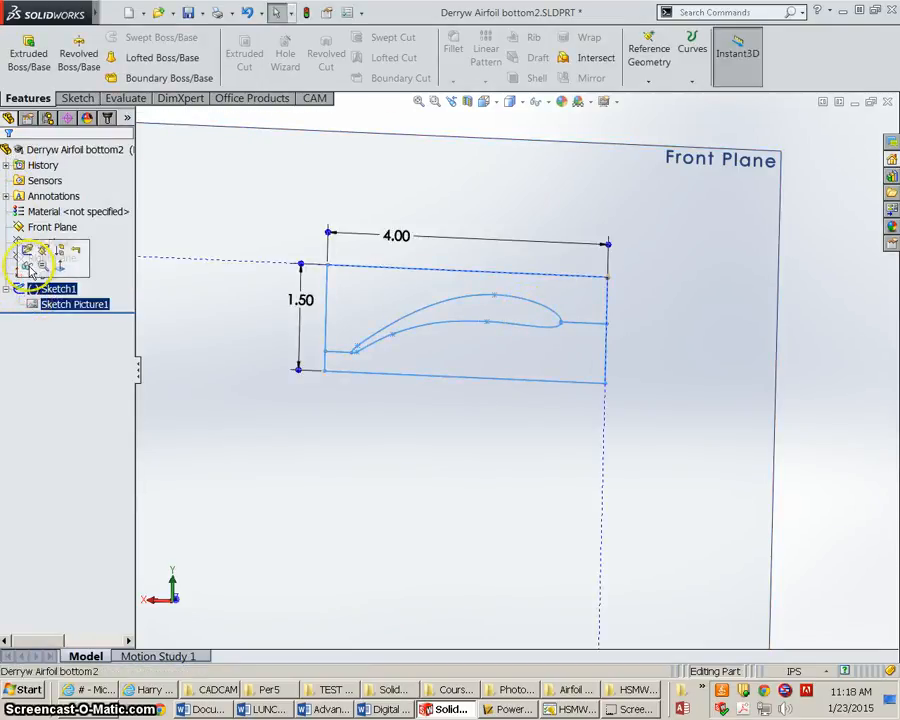
click(29, 58)
mouse_move(580, 530)
middle_down()
mouse_move(600, 436)
mouse_move(585, 467)
mouse_move(571, 560)
middle_up()
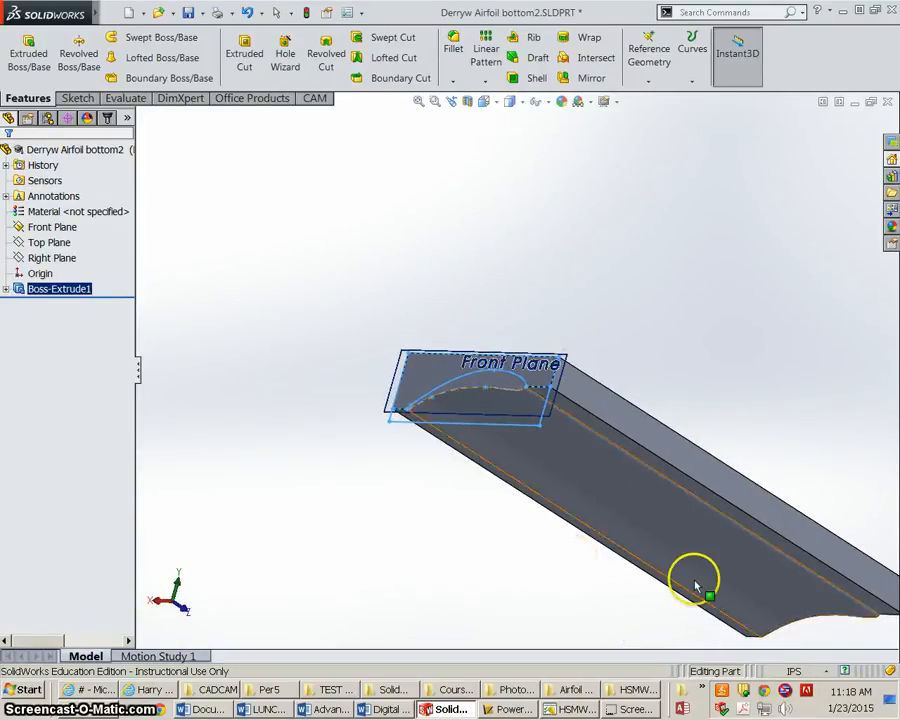
Start a new sketch on the extruded block's end face at the Front Plane and view it straight on.
middle_drag(585, 428, 574, 494)
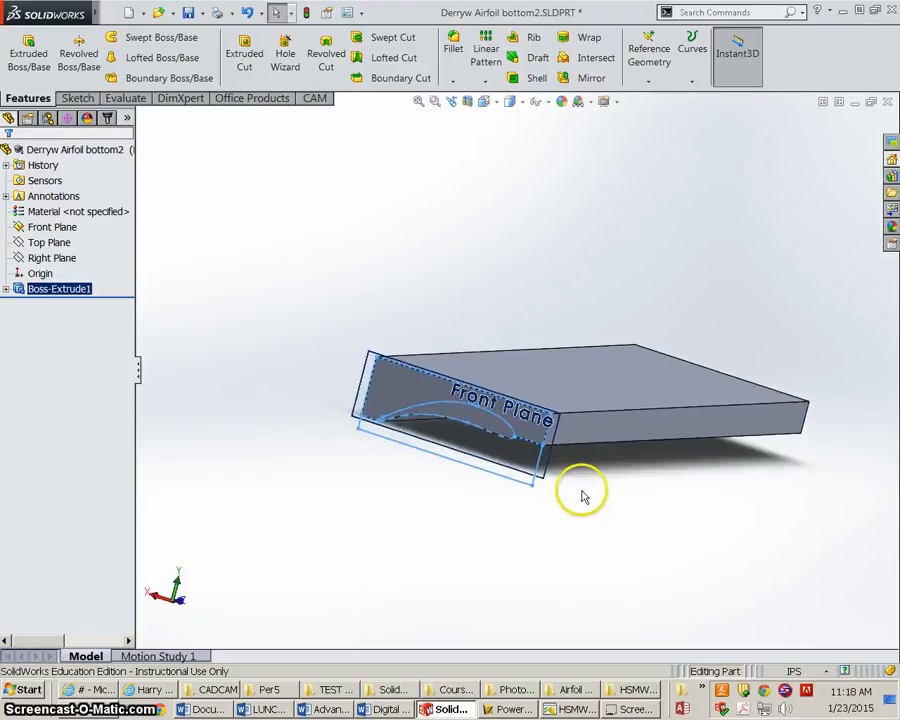
scroll(450, 415, down, 2)
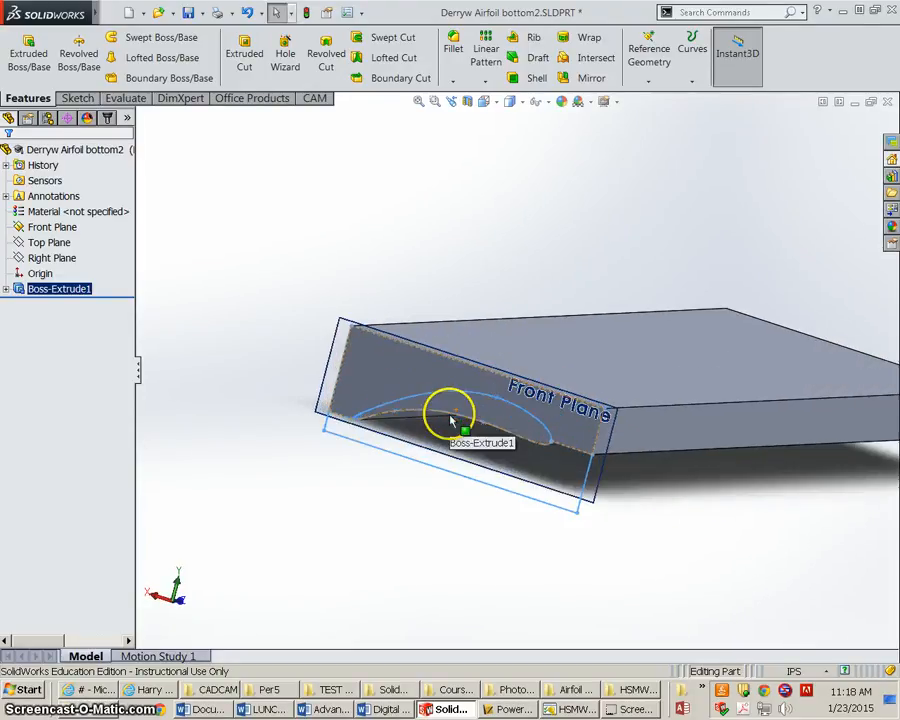
click(75, 100)
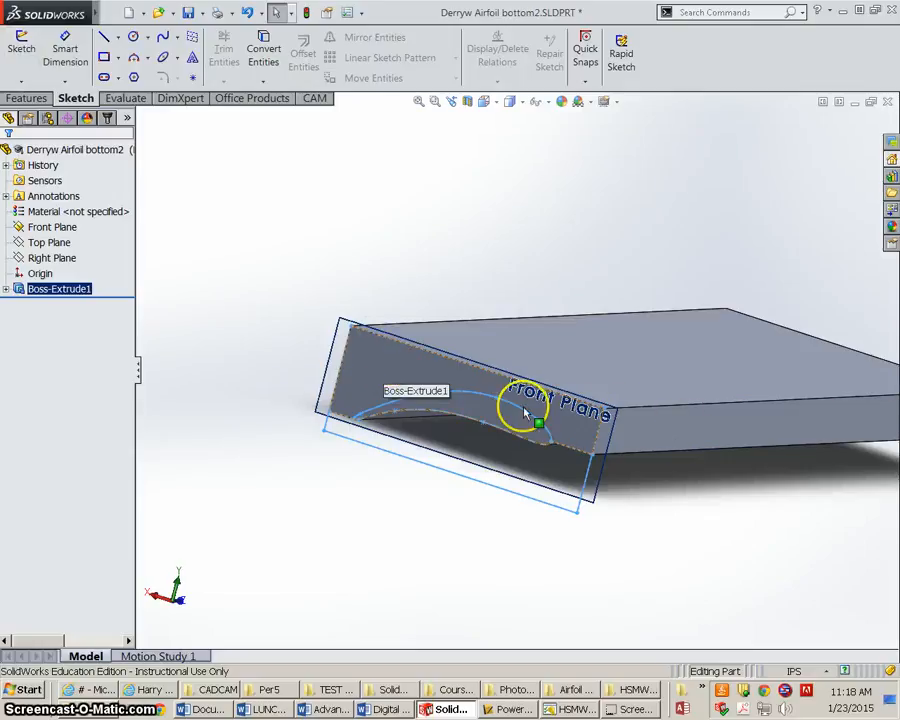
click(409, 385)
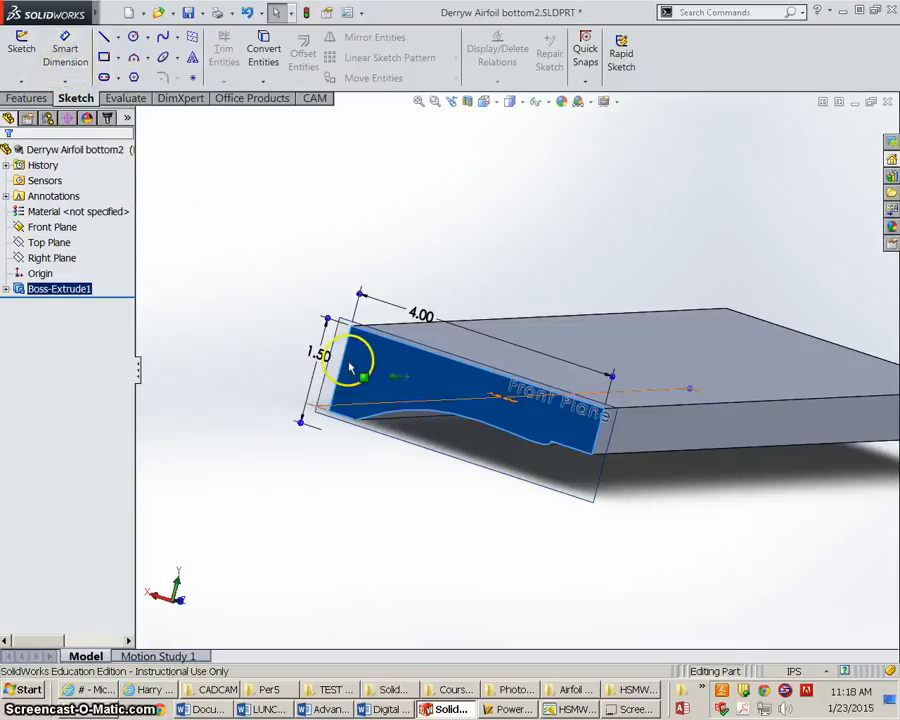
click(20, 45)
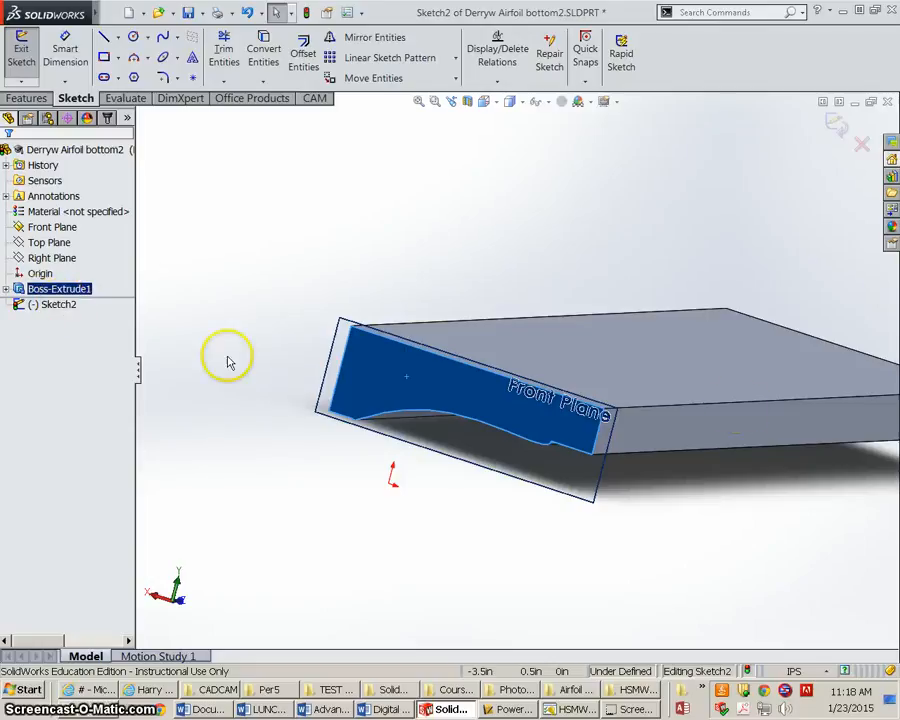
scroll(530, 450, down, 2)
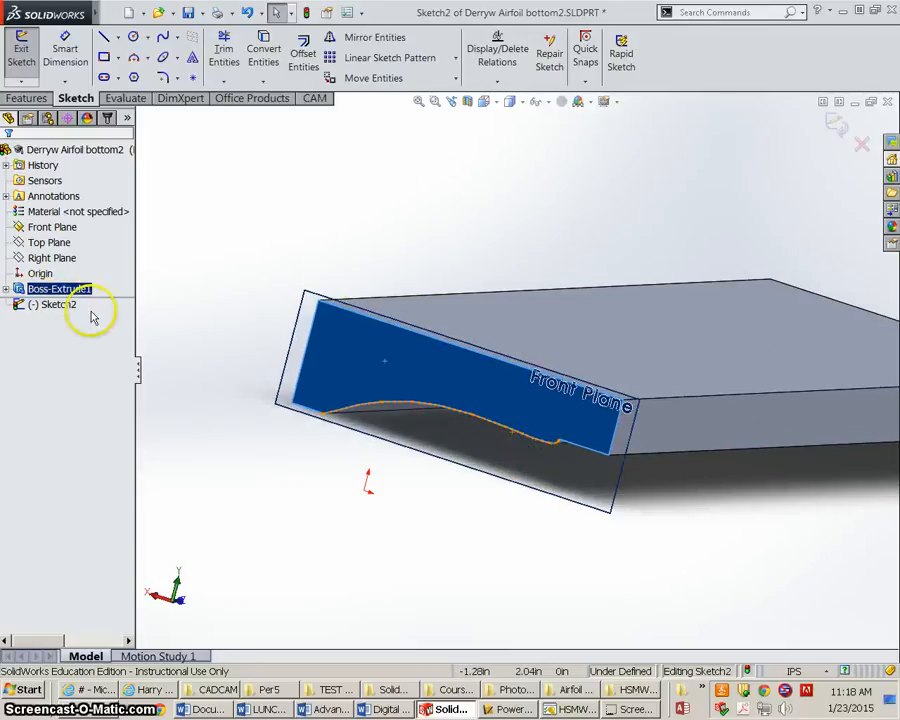
click(17, 307)
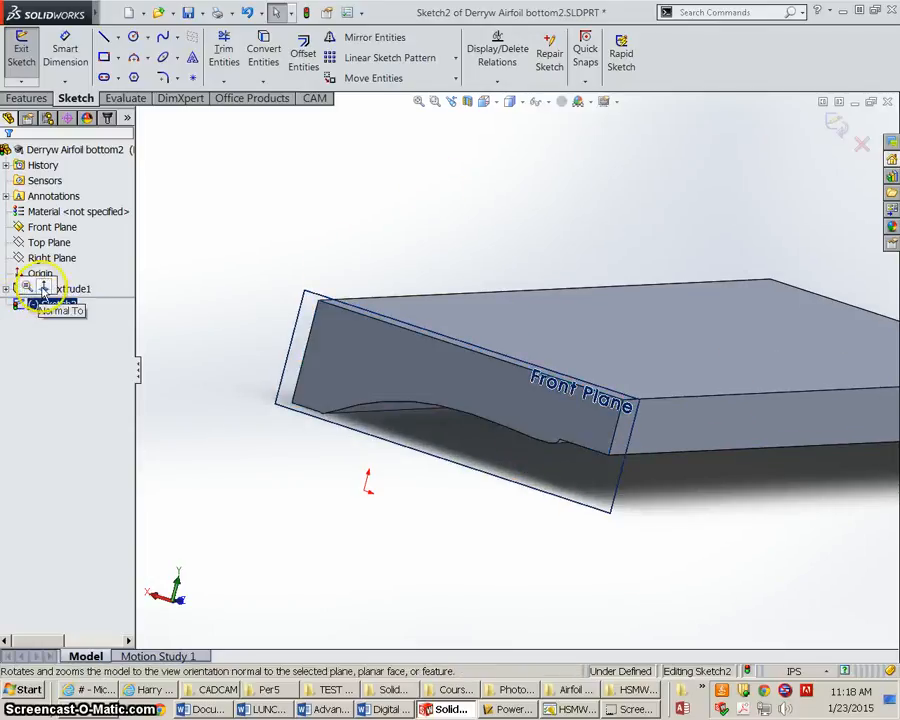
click(42, 291)
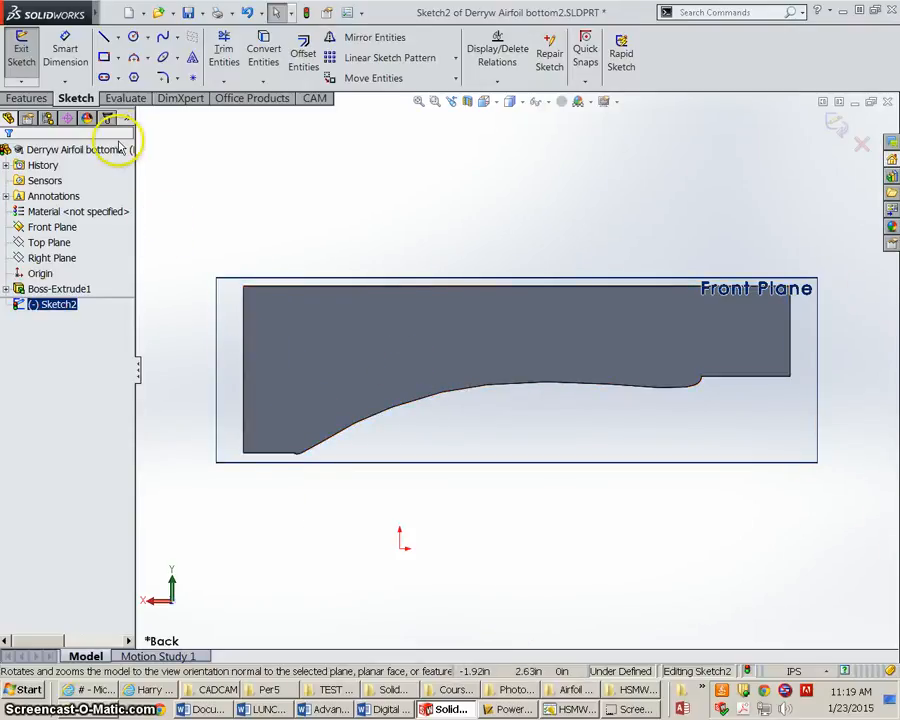
Sketch a corner rectangle about 4.18 by 1.81 in from the end face's upper corner, extending past the block's underside.
click(105, 59)
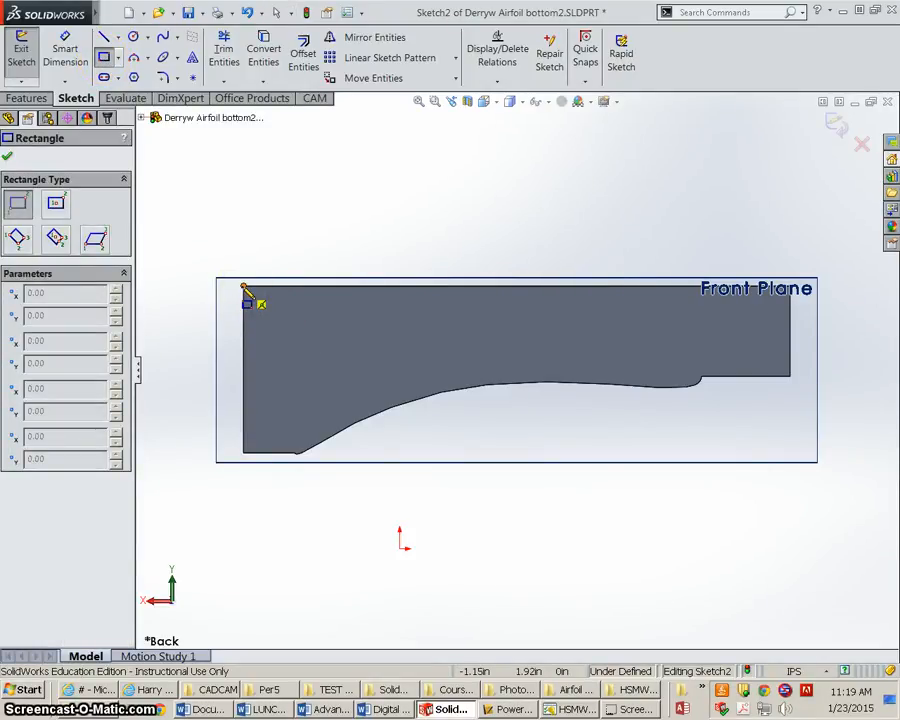
click(244, 287)
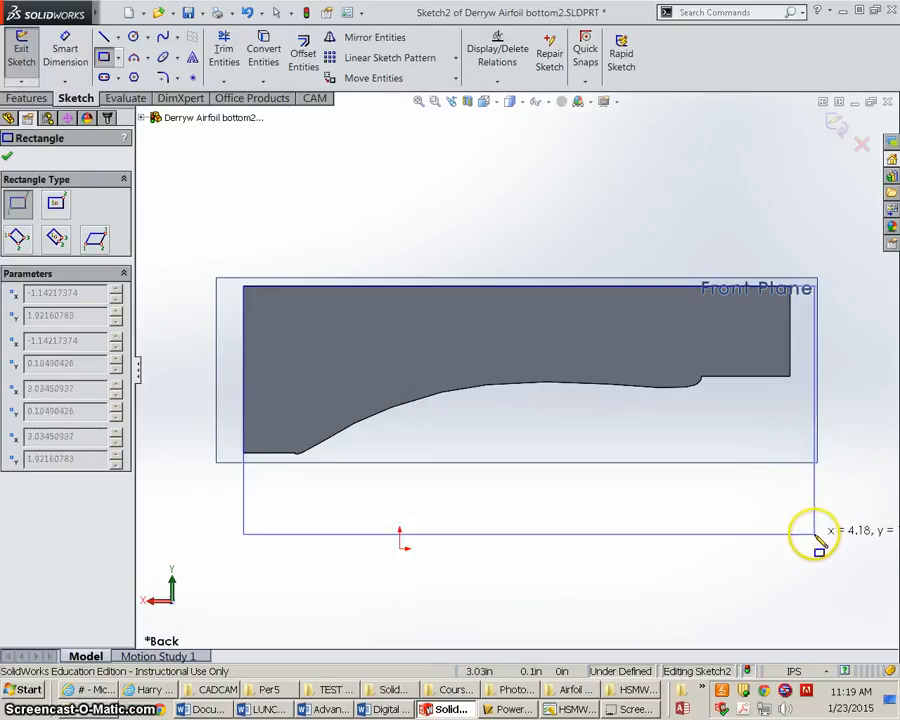
click(815, 533)
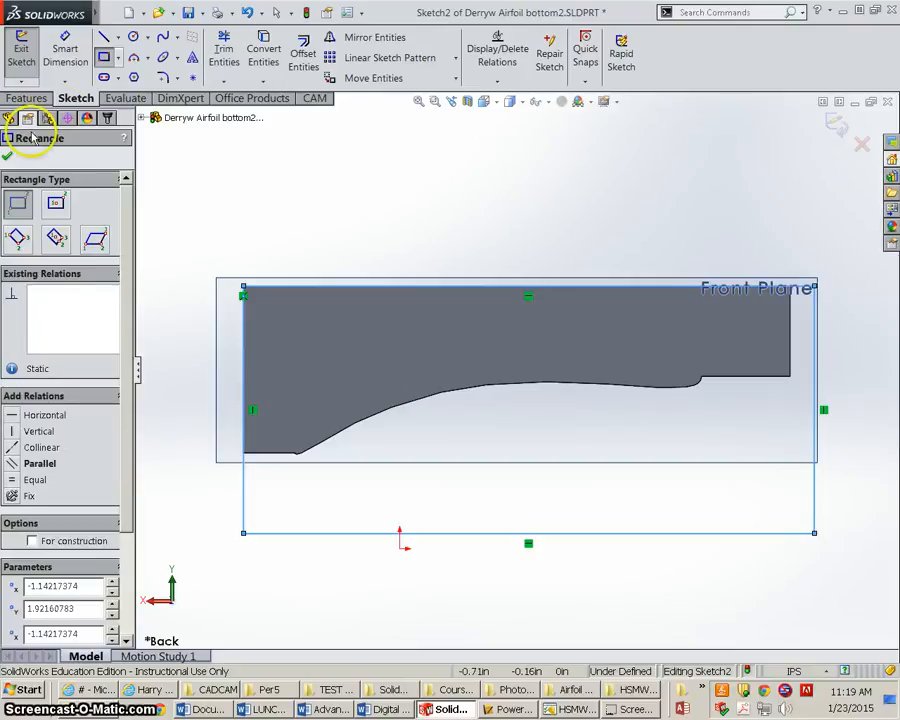
click(7, 155)
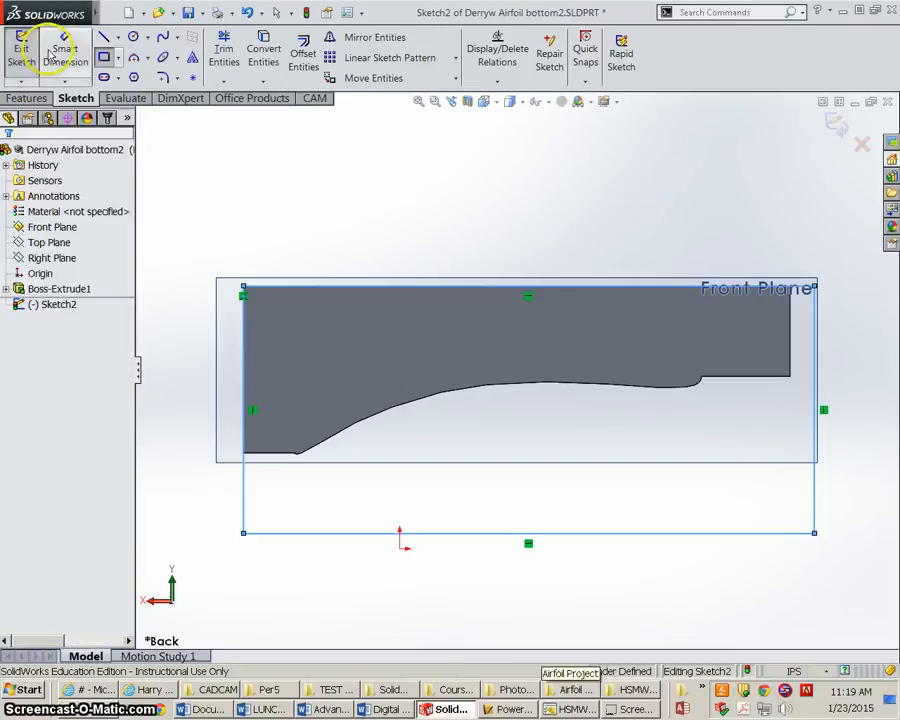
Dimension the rectangle to 1.5 in high and 4 in wide.
click(245, 481)
click(196, 472)
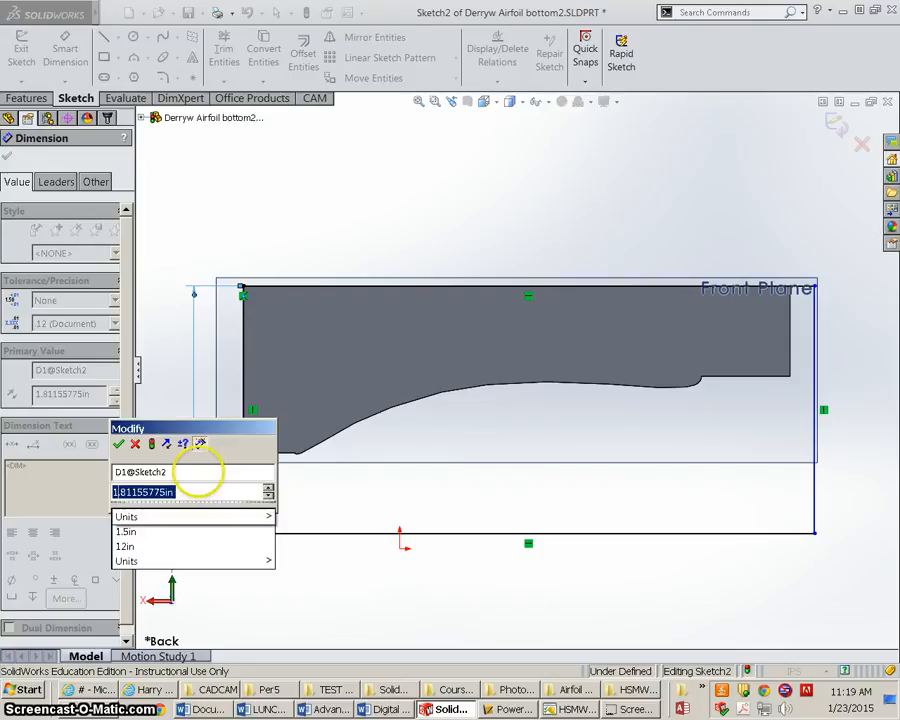
text(15.)
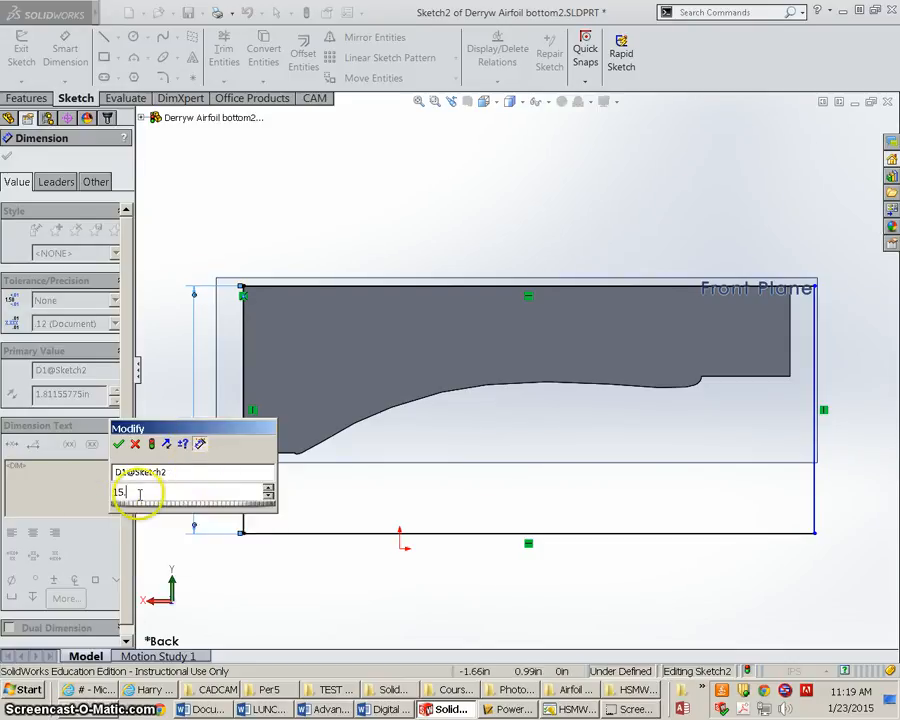
text(1.5)
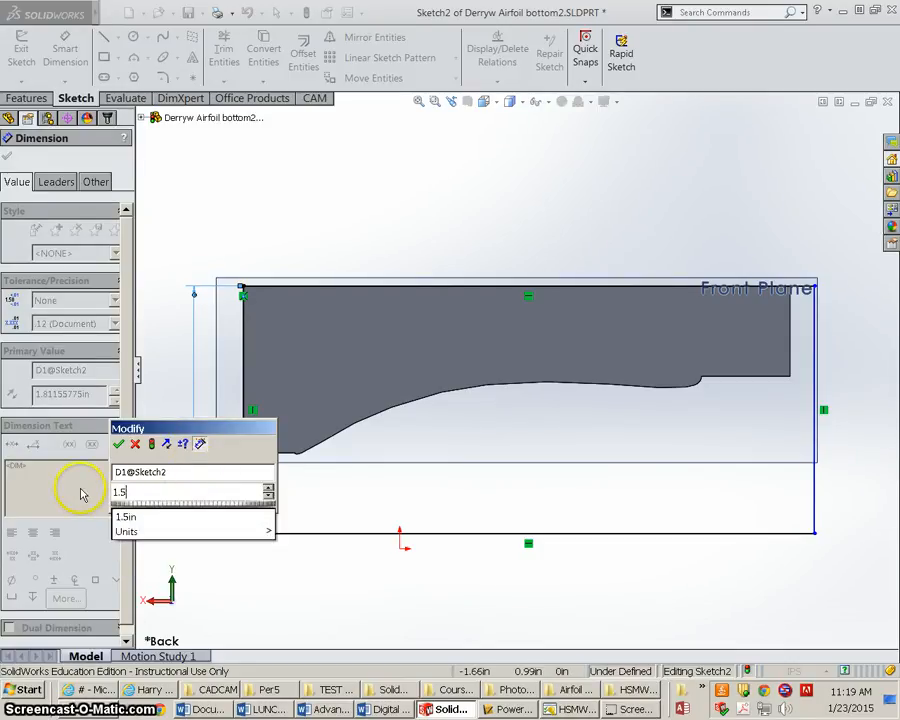
key(Return)
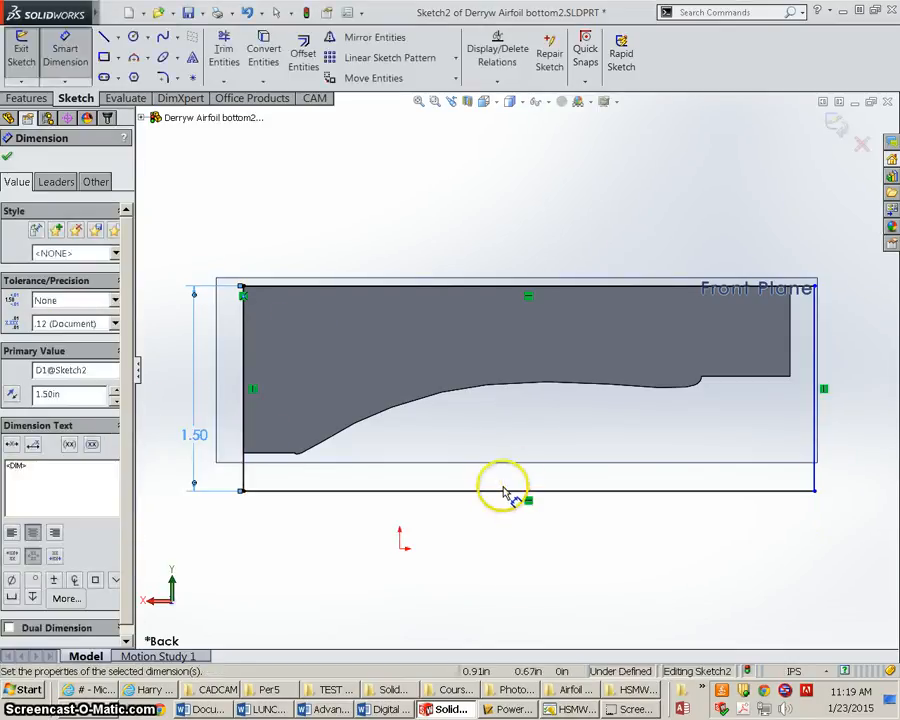
click(504, 491)
click(507, 556)
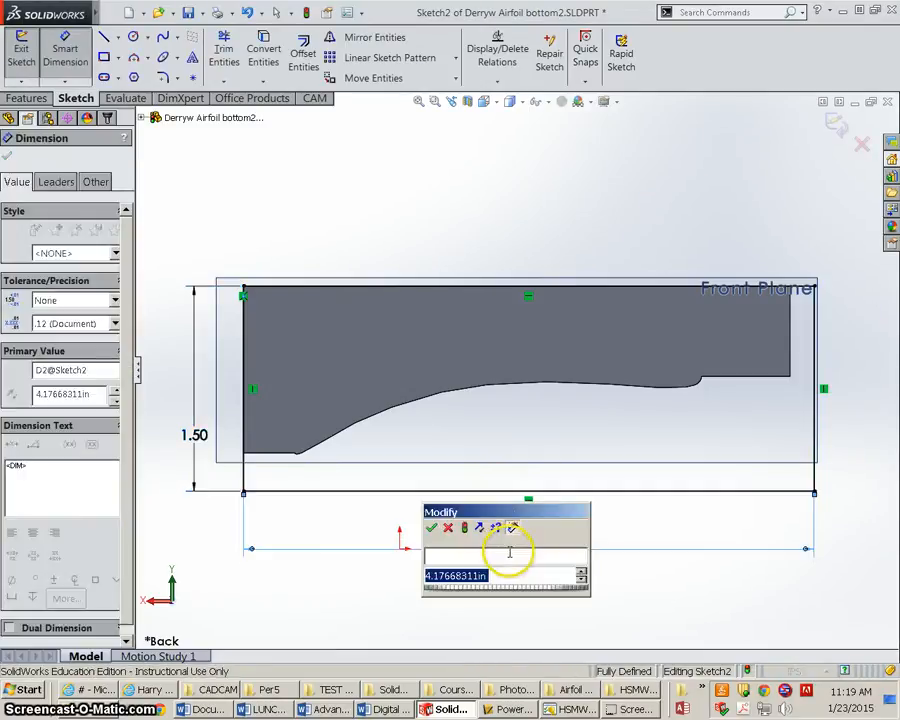
text(4)
key(Return)
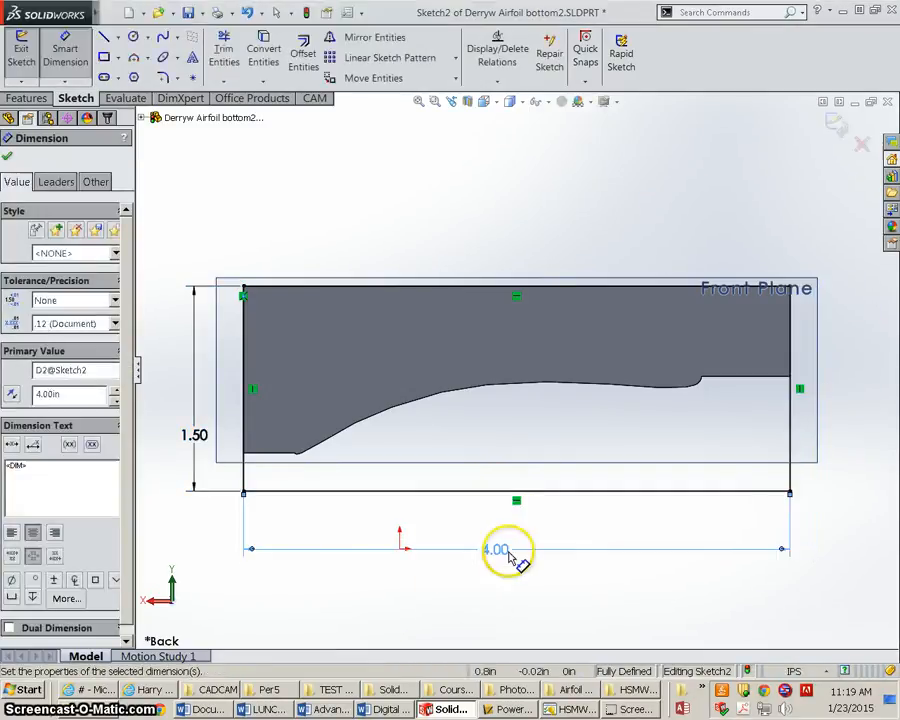
Exit the sketch and extrude the 4 by 1.5 in rectangle 1 in outward from the airfoil block's end face.
mouse_move(725, 412)
middle_down()
mouse_move(603, 418)
mouse_move(500, 452)
middle_up()
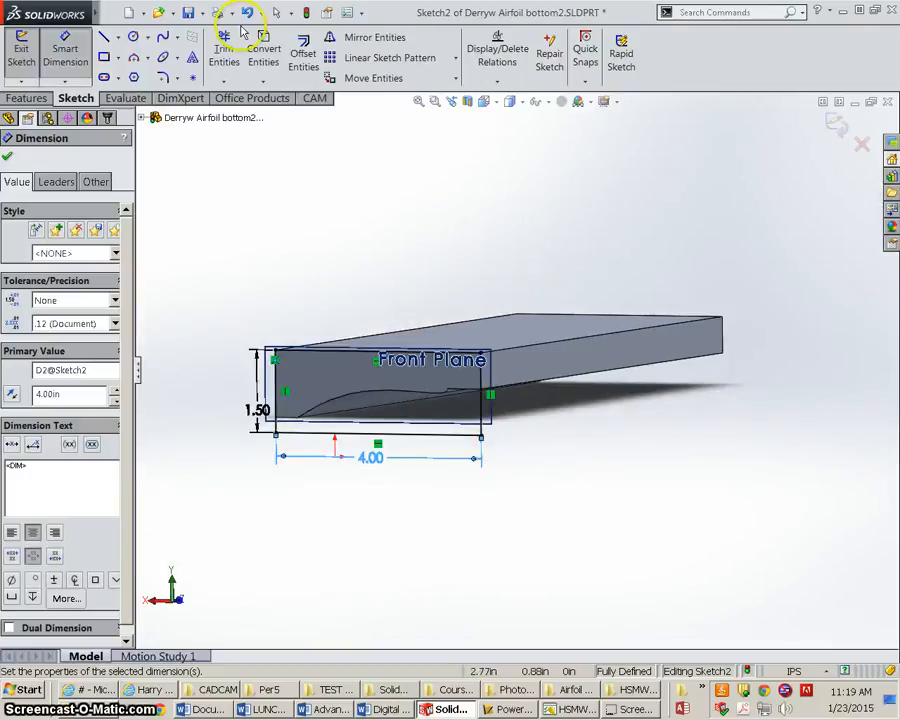
click(22, 52)
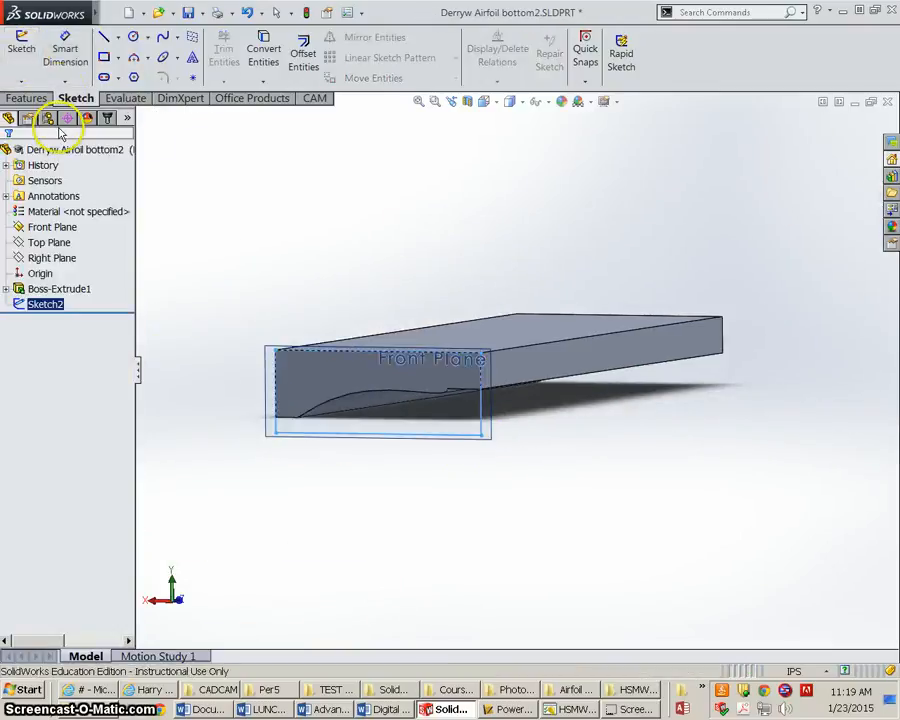
click(26, 97)
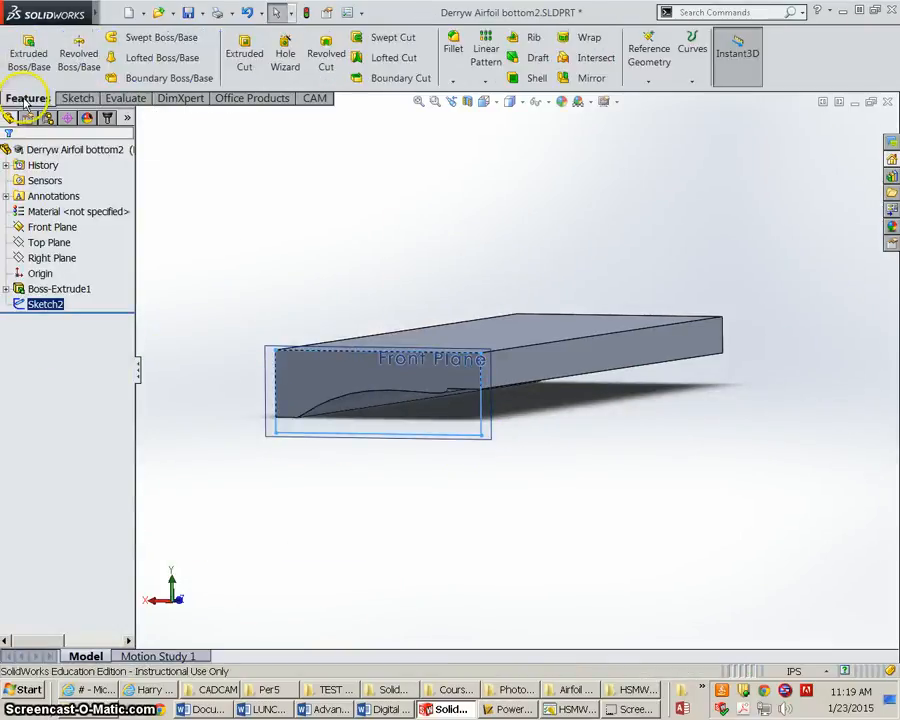
click(29, 58)
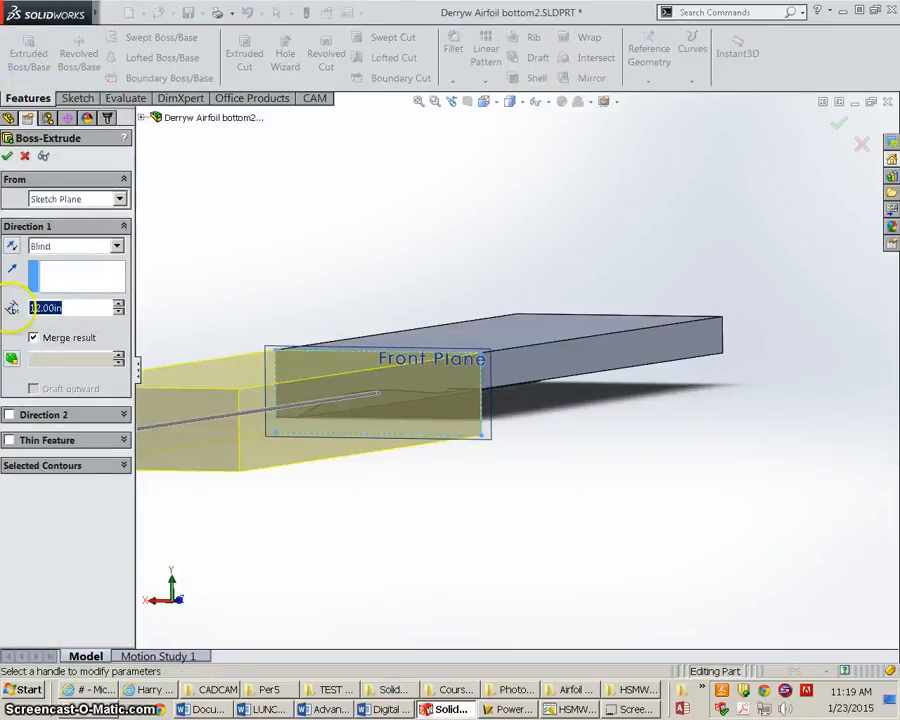
text(1)
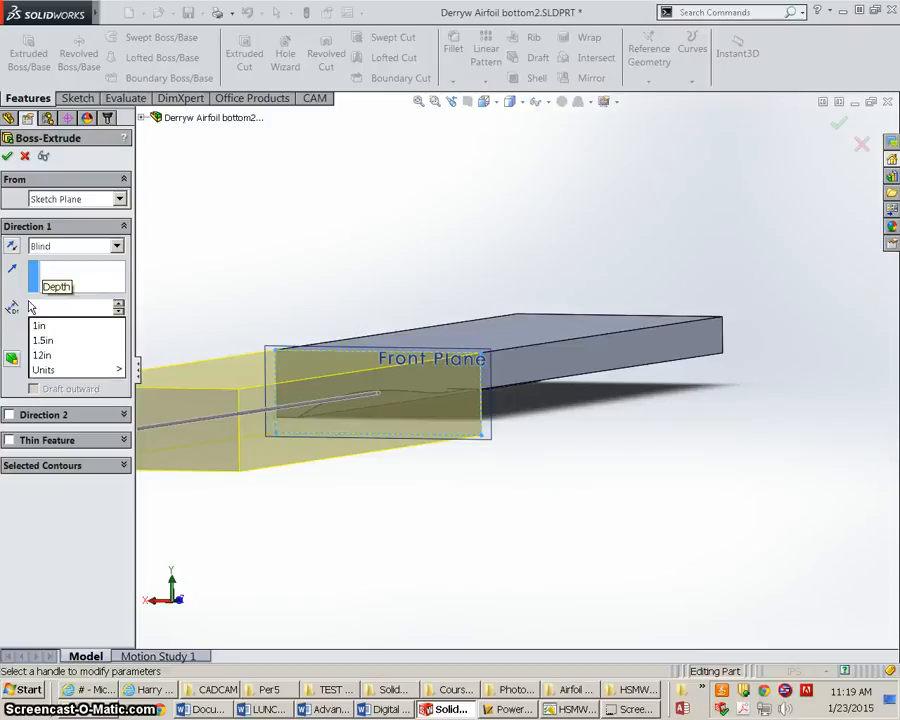
key(Return)
click(240, 297)
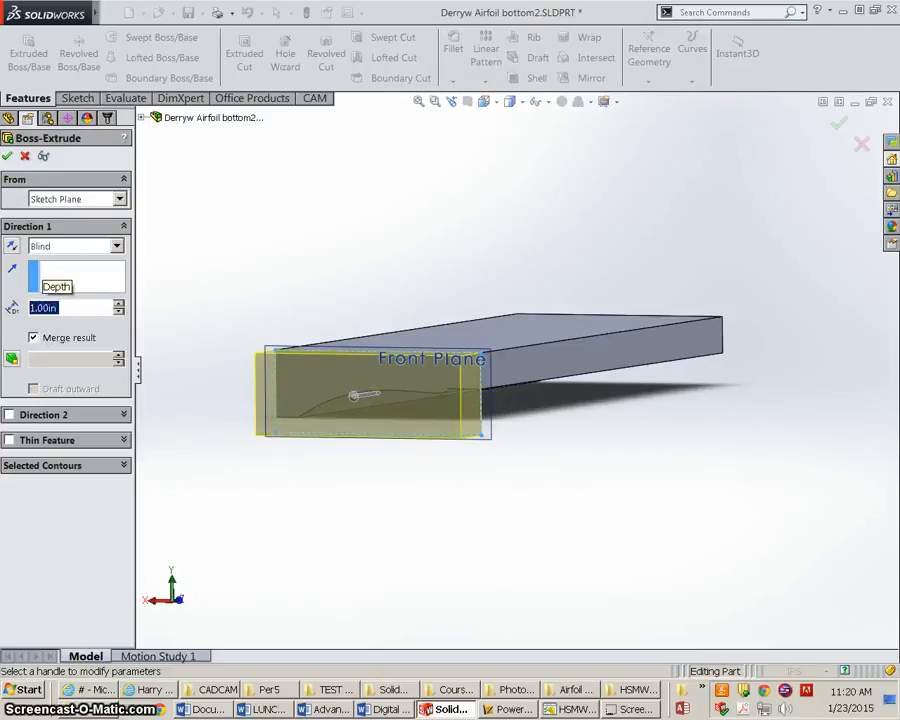
click(7, 157)
Start a new sketch on the contoured end face opposite the new end block and view it straight on.
middle_drag(438, 404, 195, 470)
scroll(196, 470, down, 1)
scroll(561, 397, down, 1)
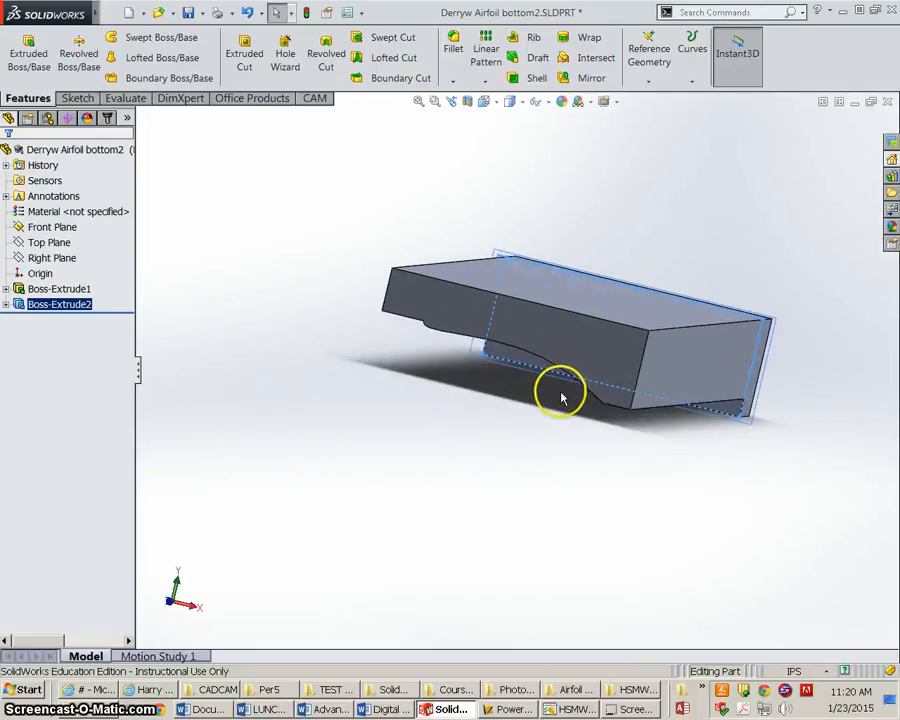
middle_drag(565, 379, 548, 377)
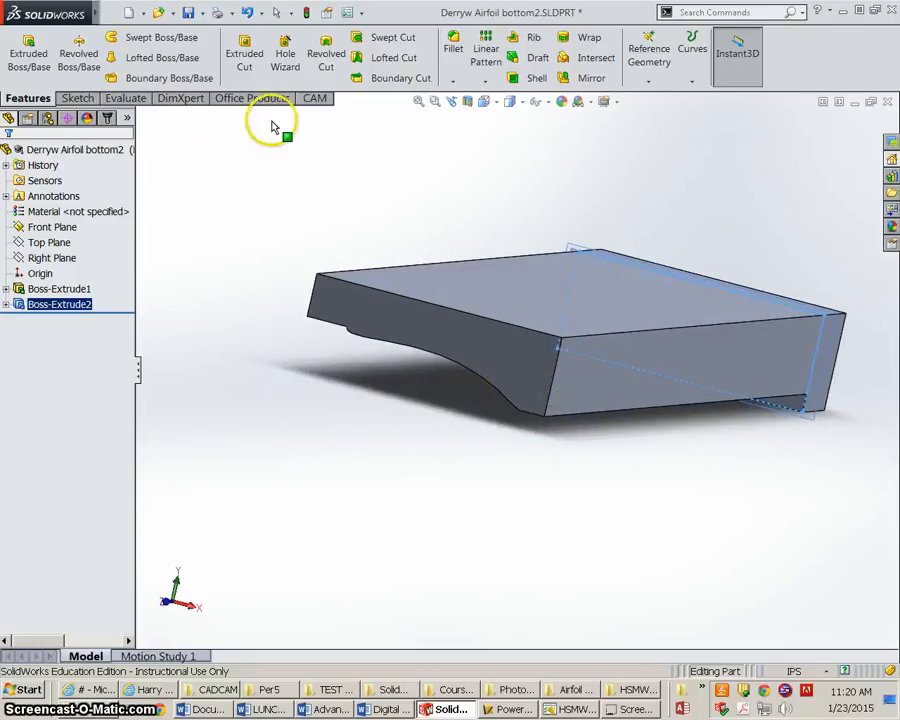
click(78, 101)
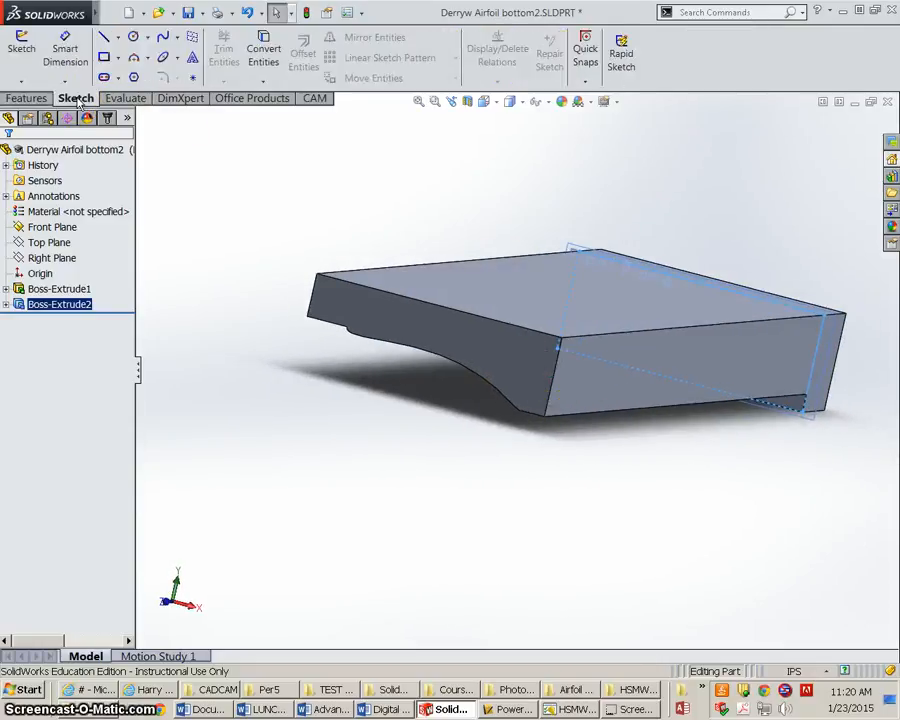
click(475, 352)
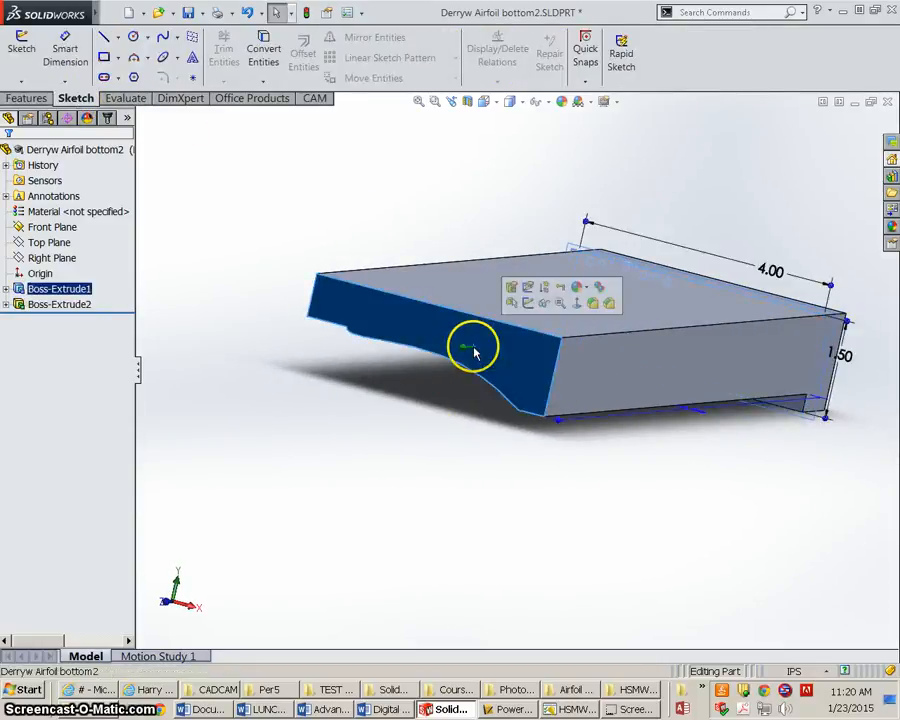
click(20, 55)
click(35, 319)
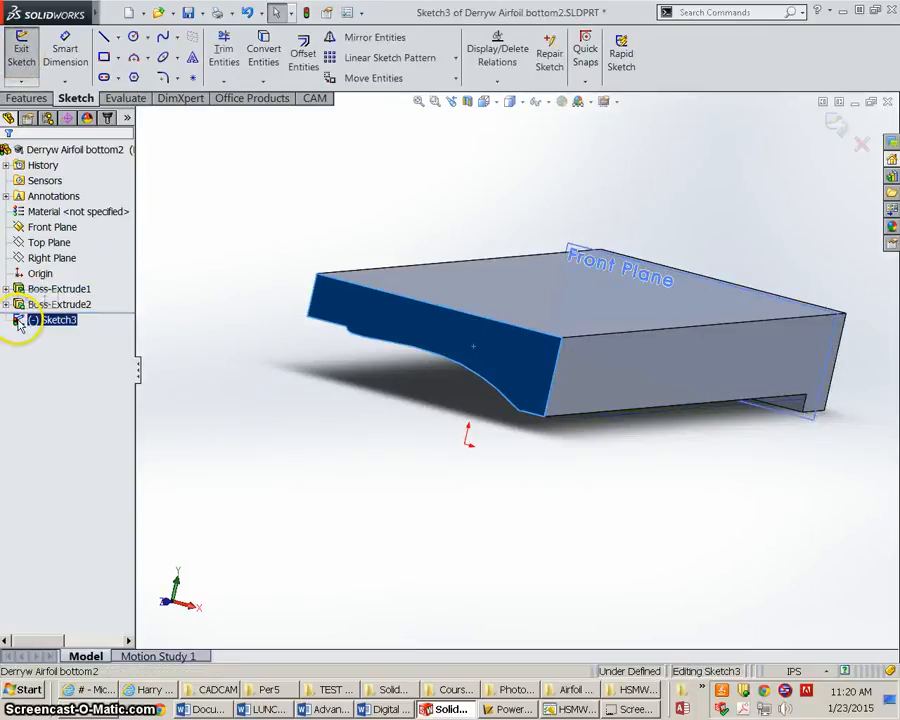
click(50, 302)
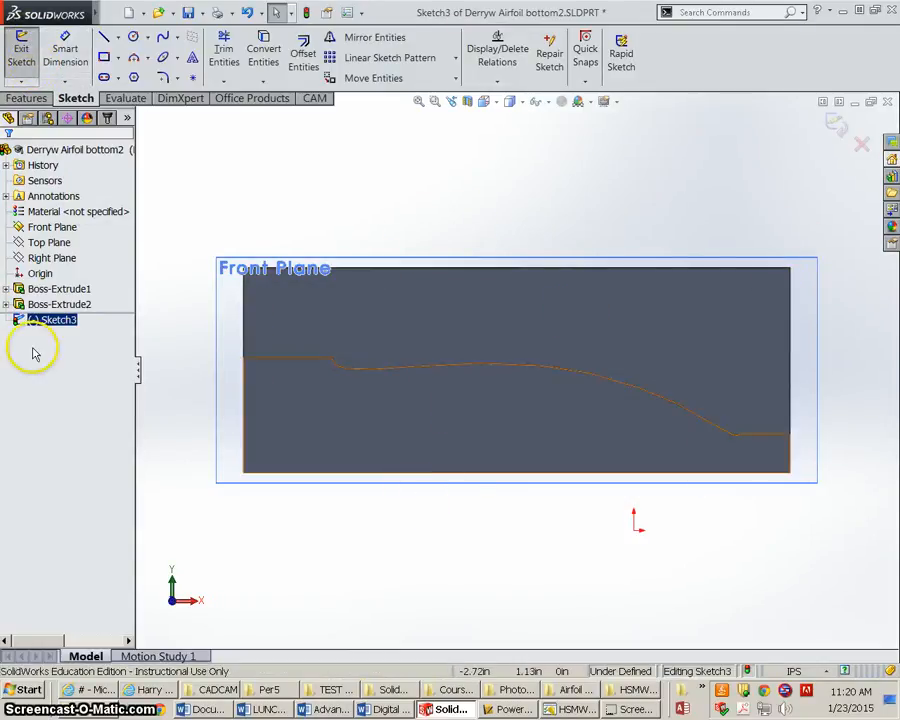
click(304, 62)
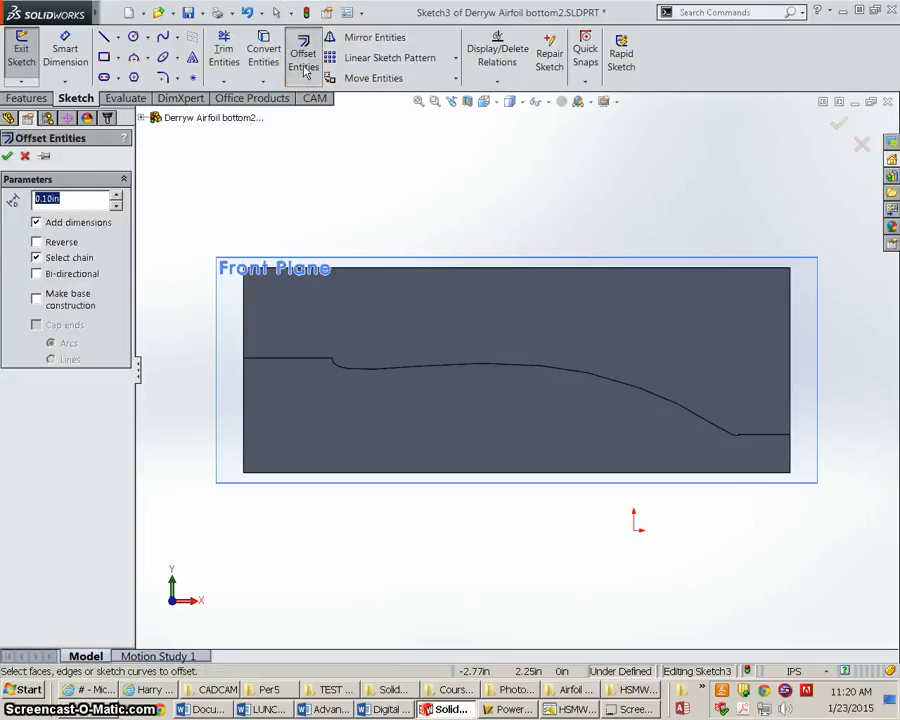
click(264, 57)
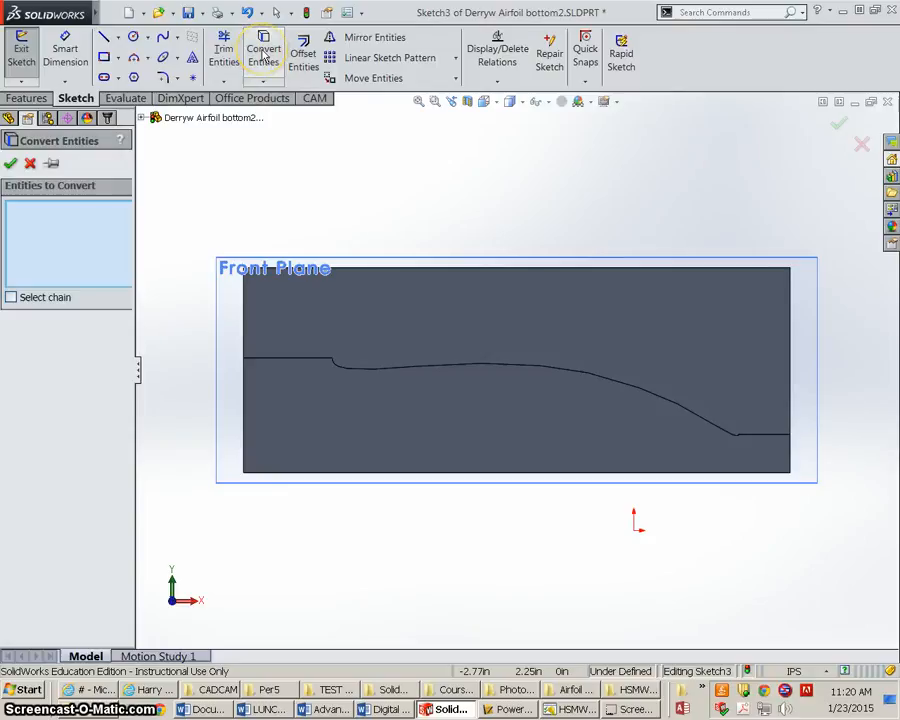
key(Escape)
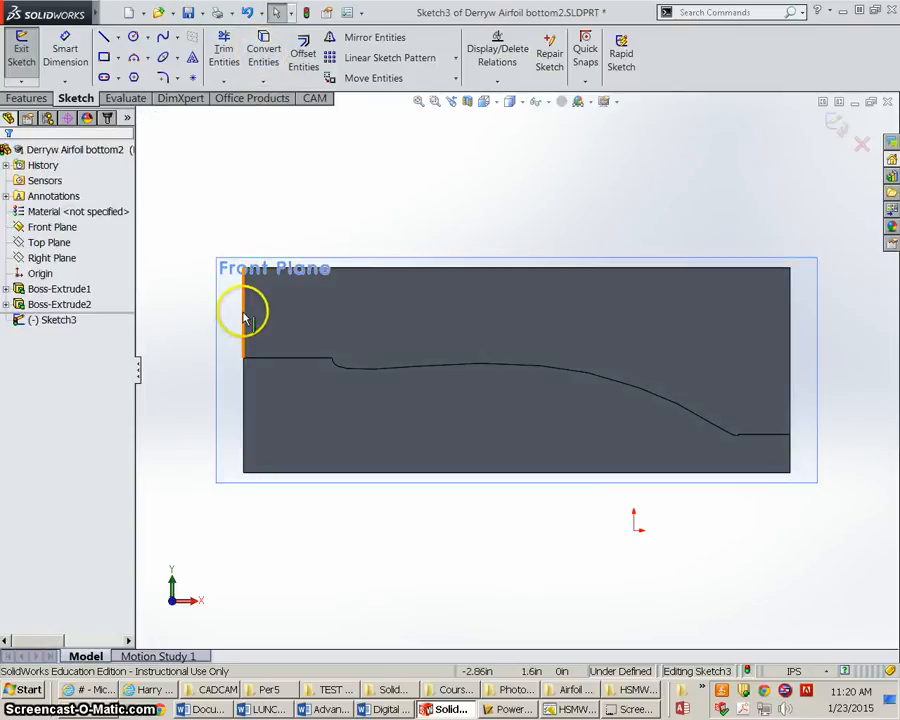
click(354, 476)
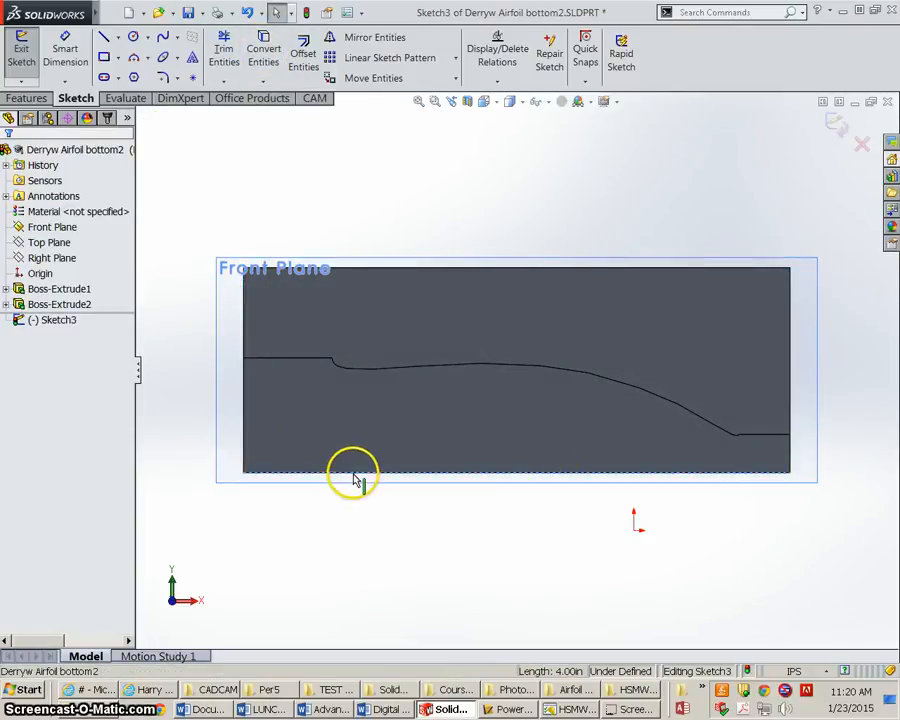
click(791, 452)
click(792, 407)
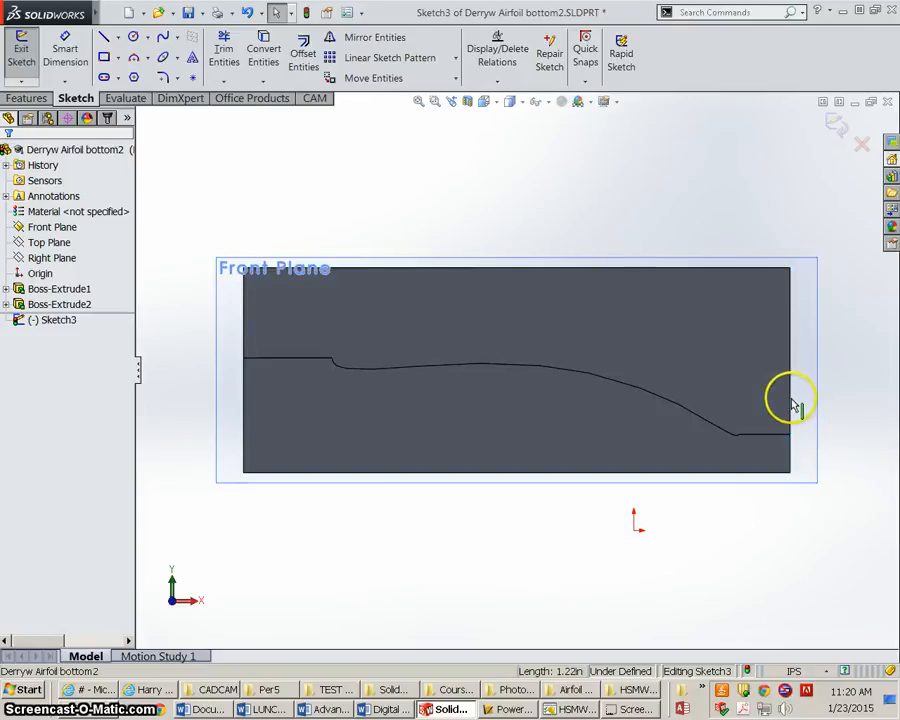
click(686, 268)
middle_drag(682, 358, 695, 357)
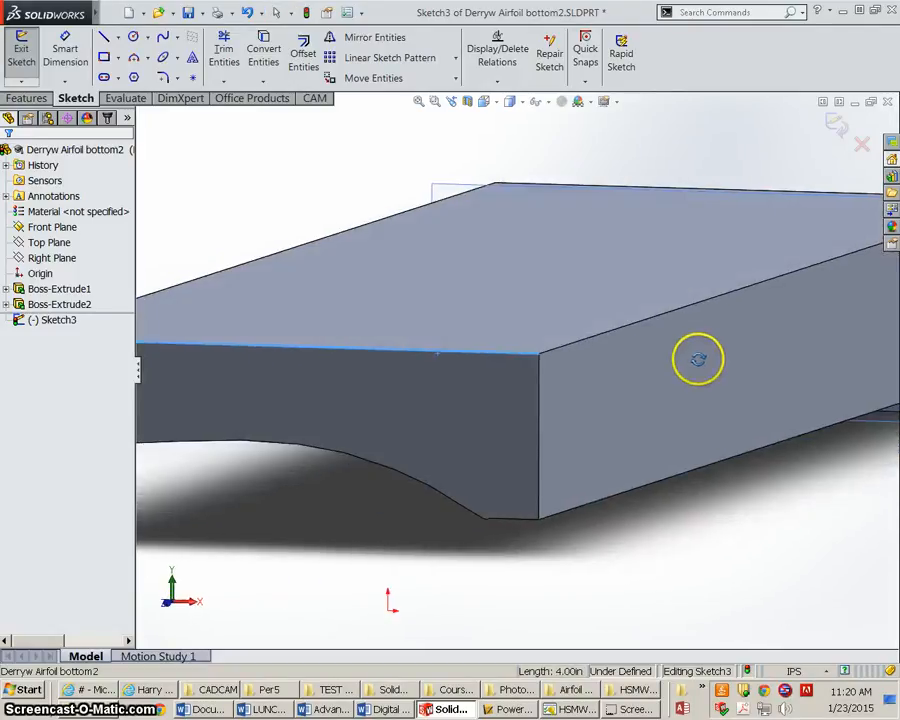
scroll(595, 382, up, 3)
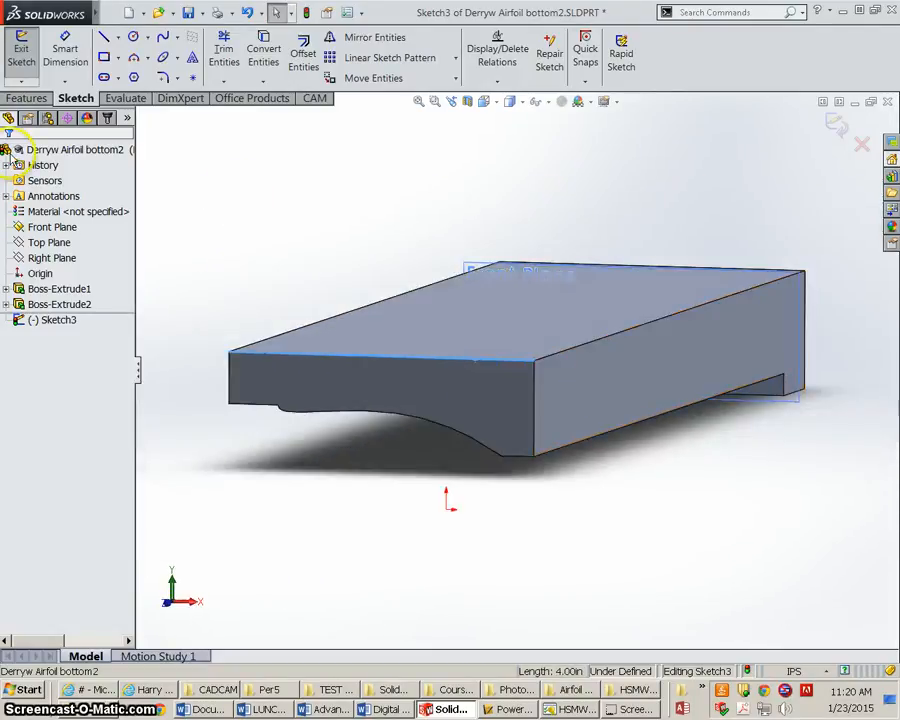
click(21, 52)
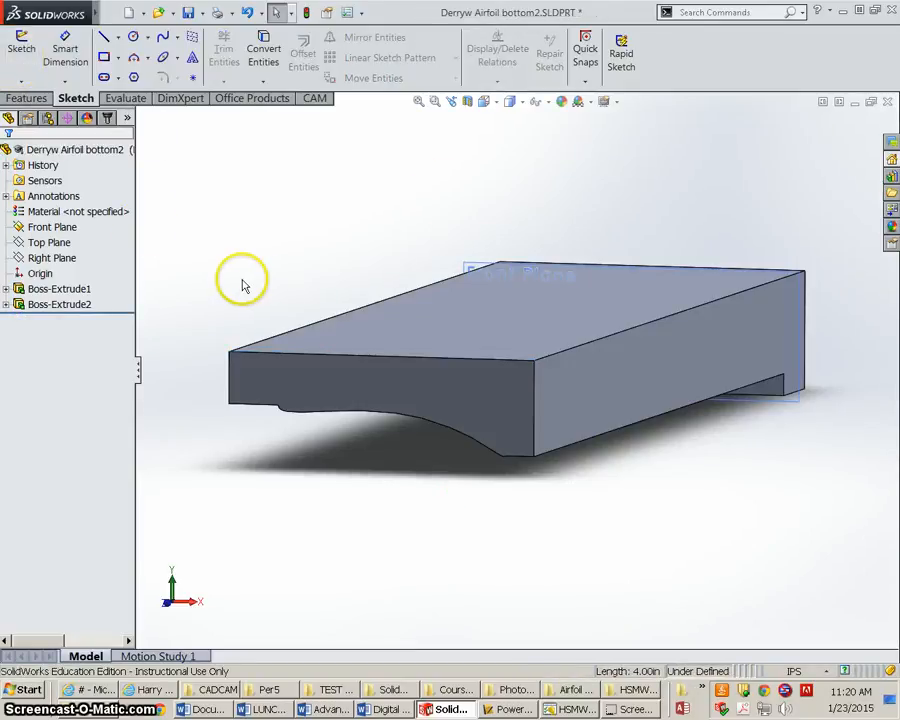
Draw a corner rectangle about 4 in wide from the contoured end face's upper corner, extending past the block's underside.
scroll(430, 400, up, 2)
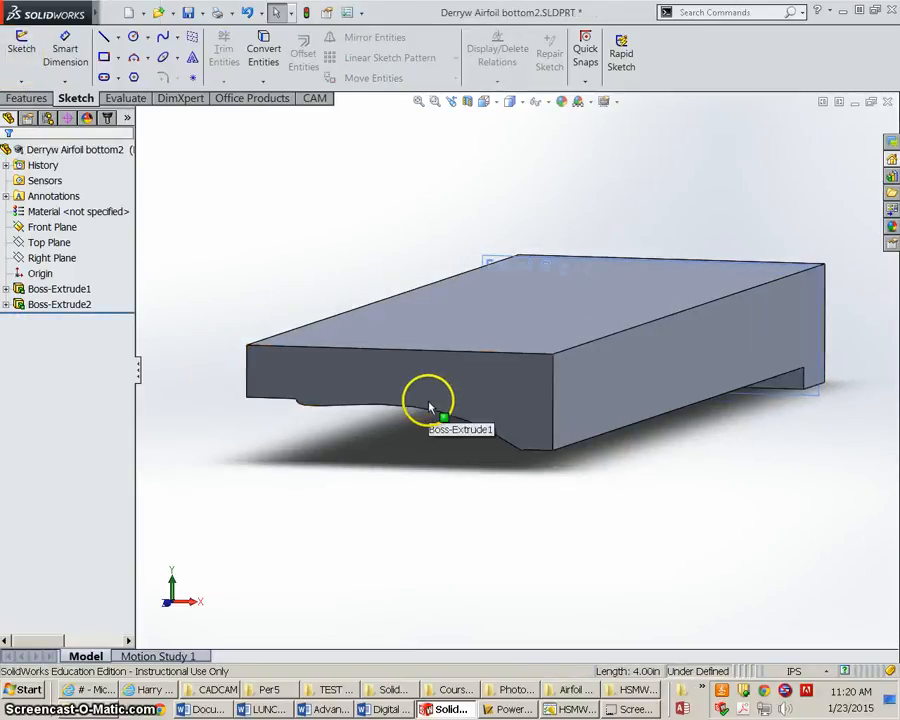
middle_drag(533, 402, 462, 389)
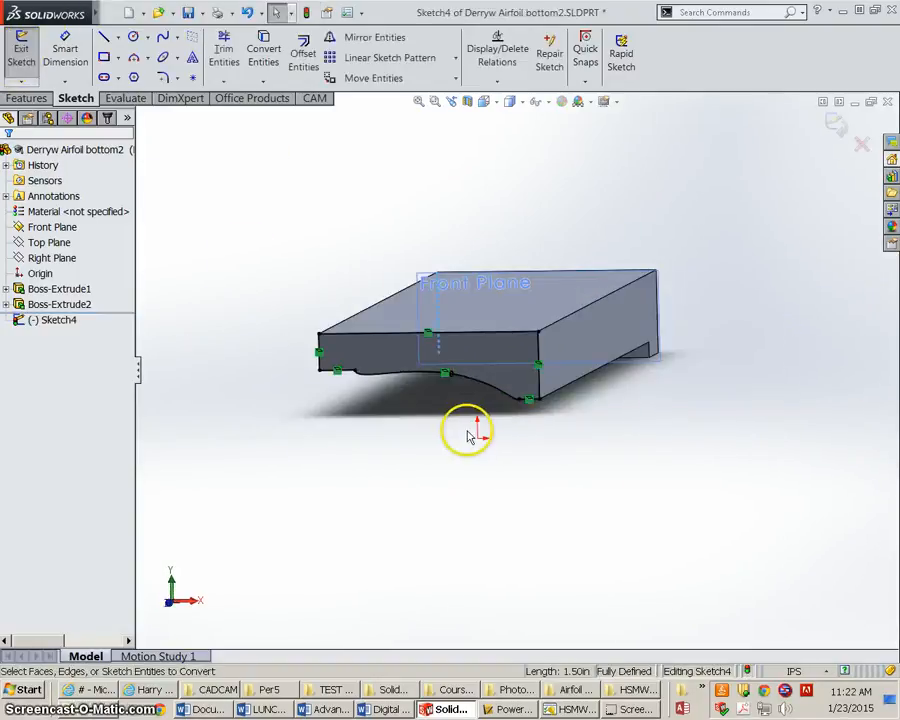
middle_drag(470, 437, 551, 458)
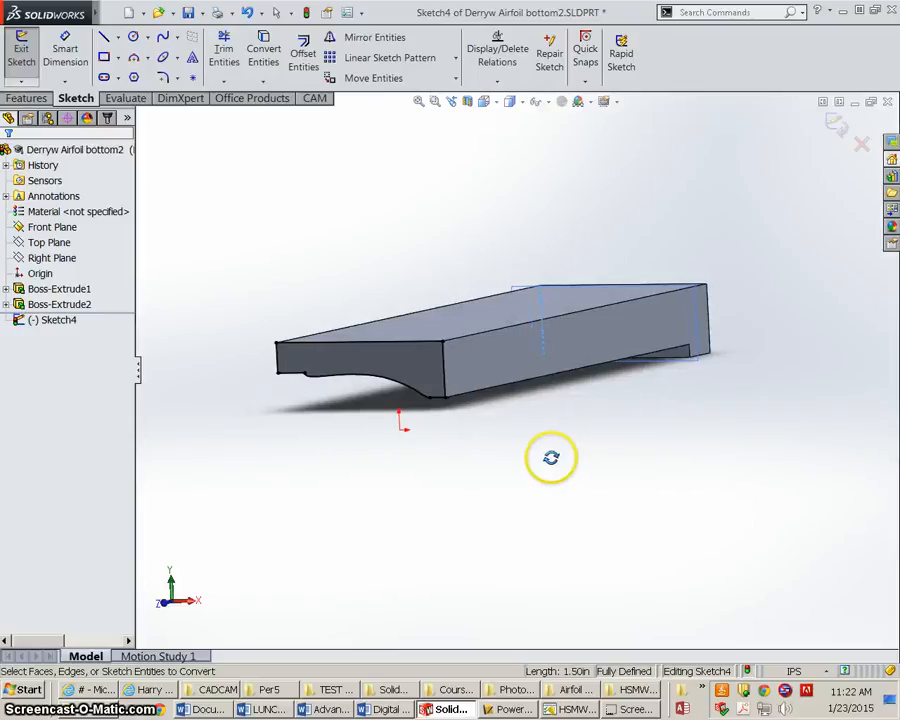
middle_drag(447, 398, 388, 358)
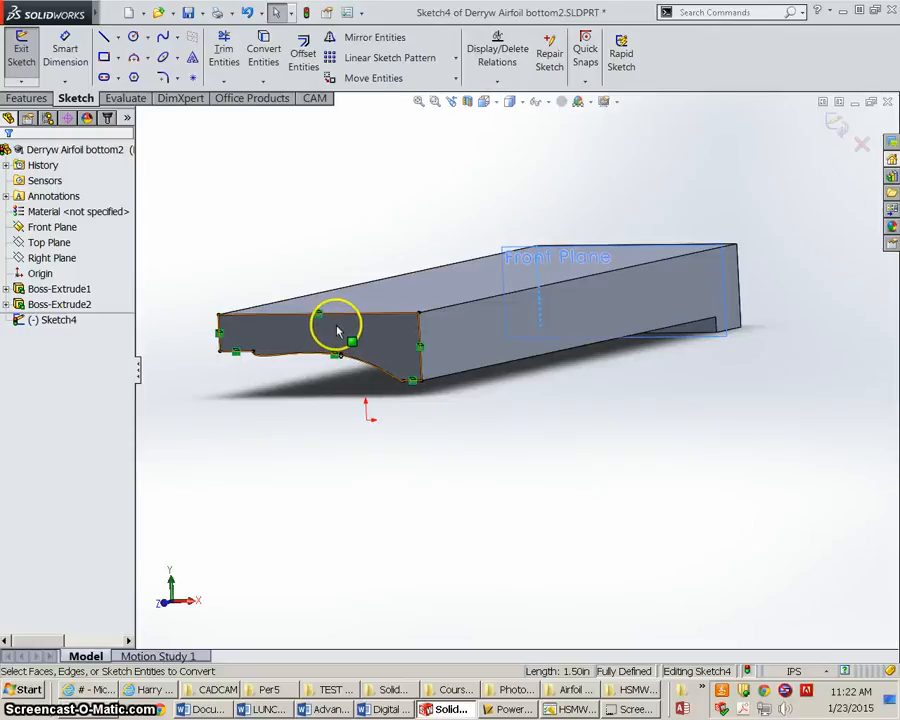
click(381, 346)
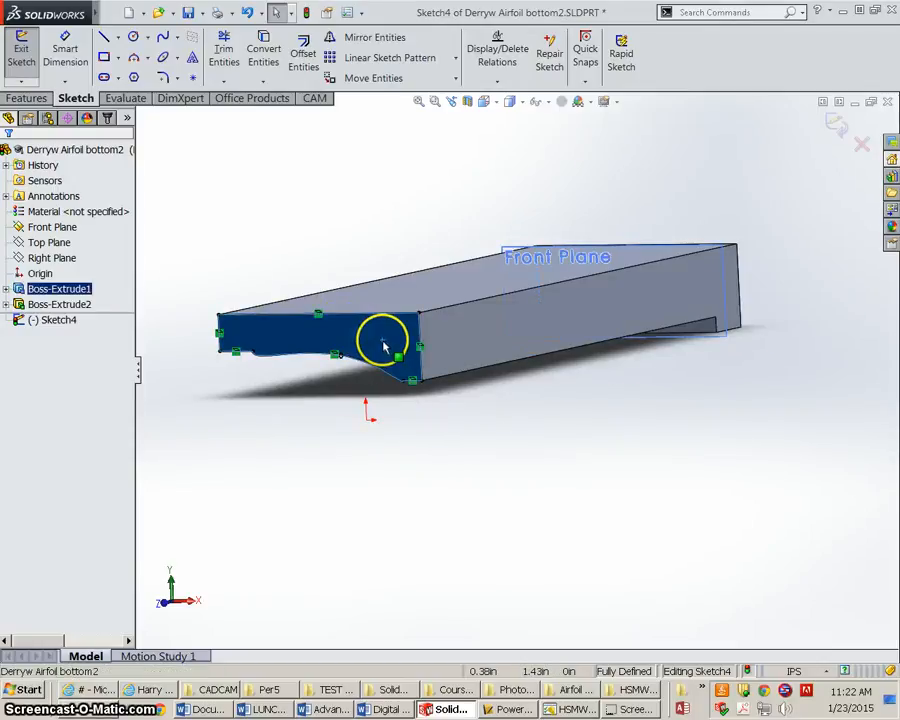
click(18, 320)
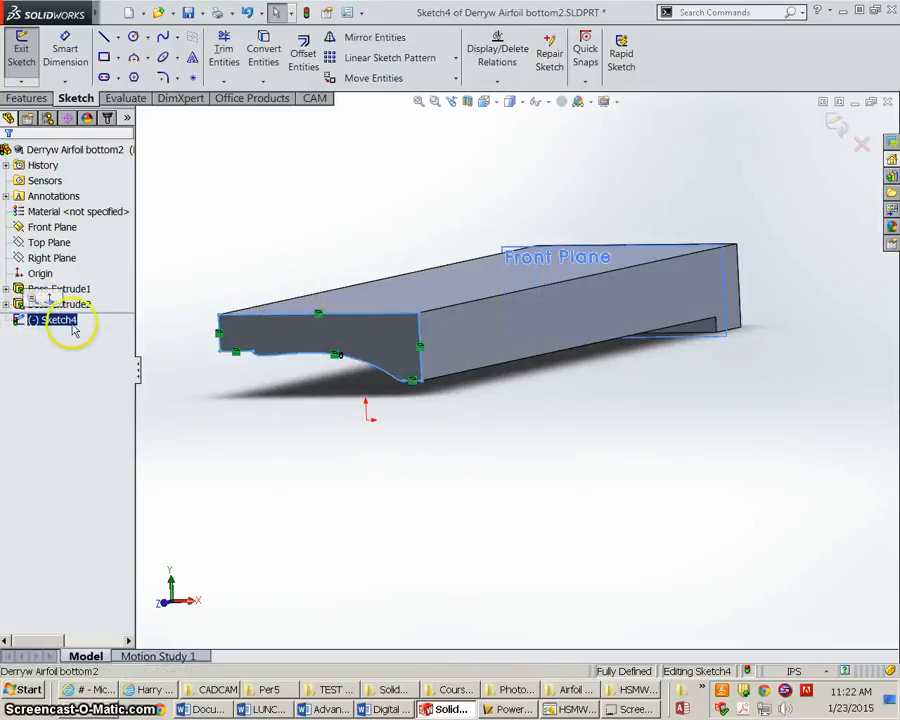
click(104, 58)
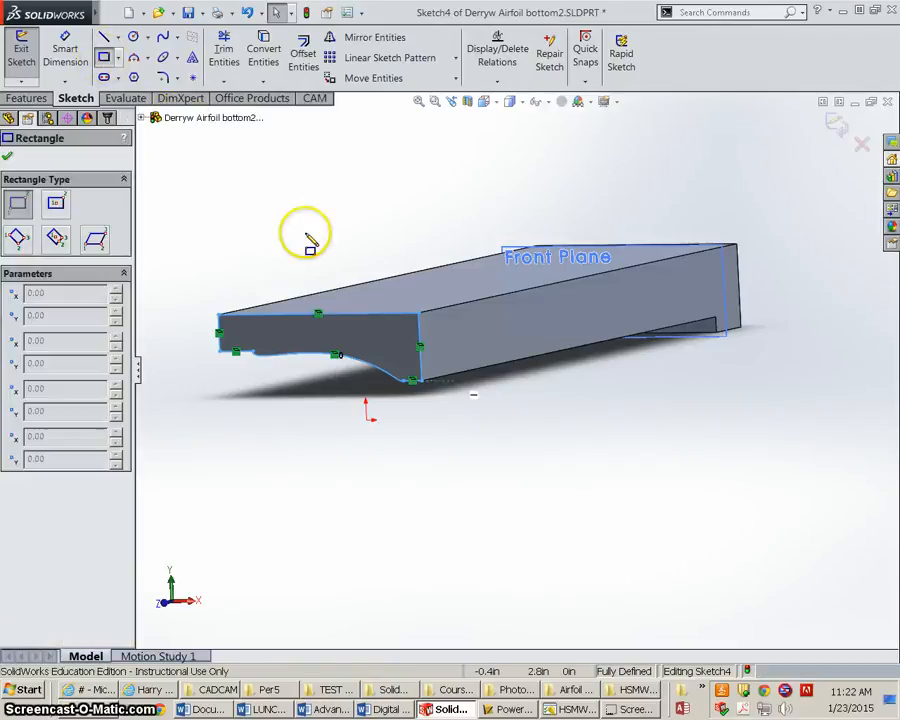
click(418, 316)
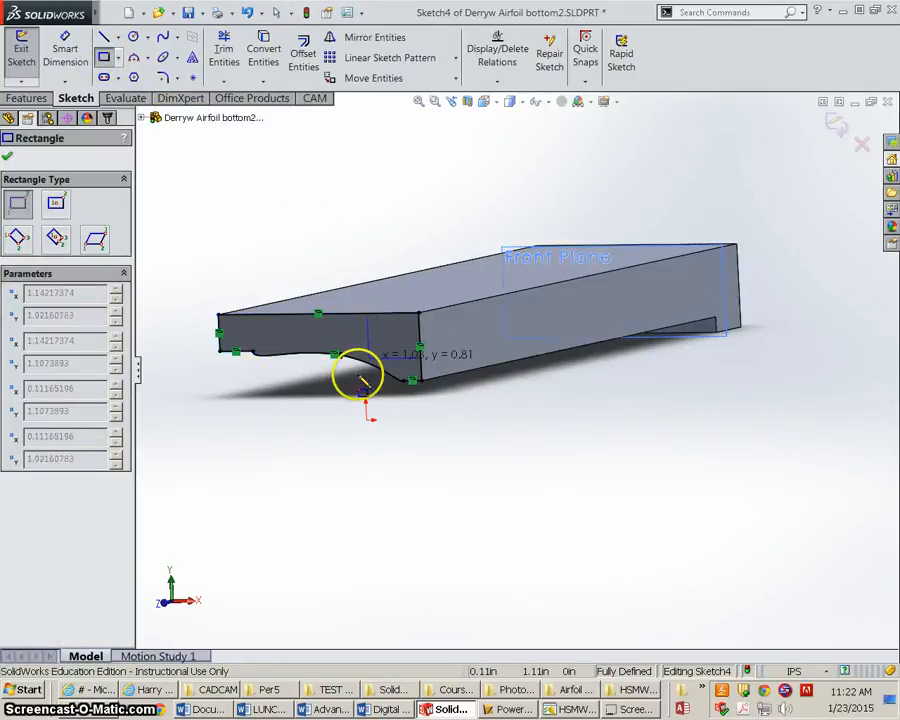
click(222, 392)
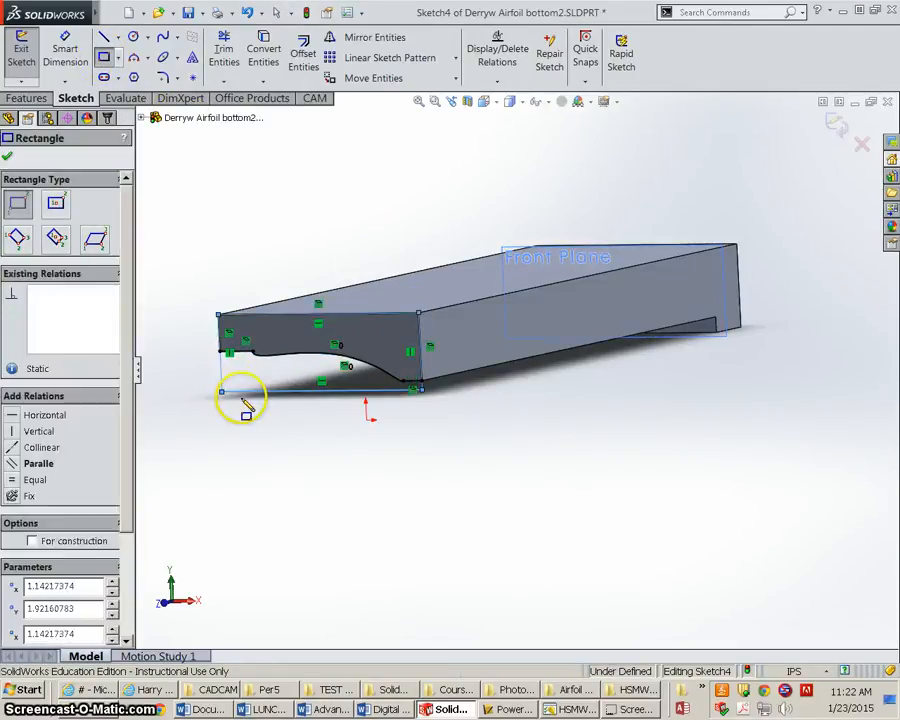
click(8, 160)
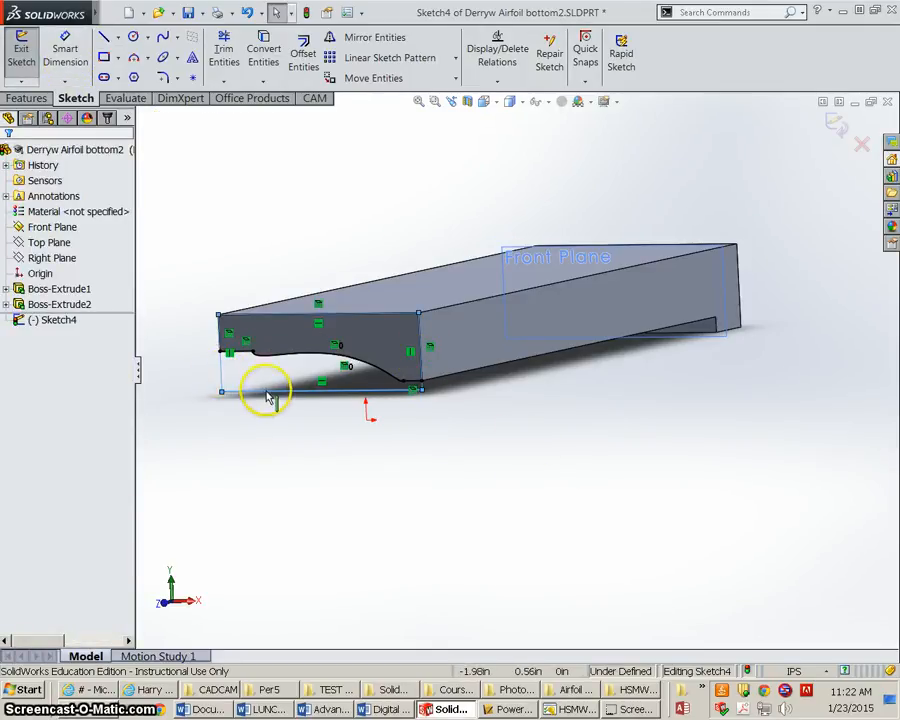
View the sketch on the contoured end face straight on and dimension the rectangle's width.
click(20, 320)
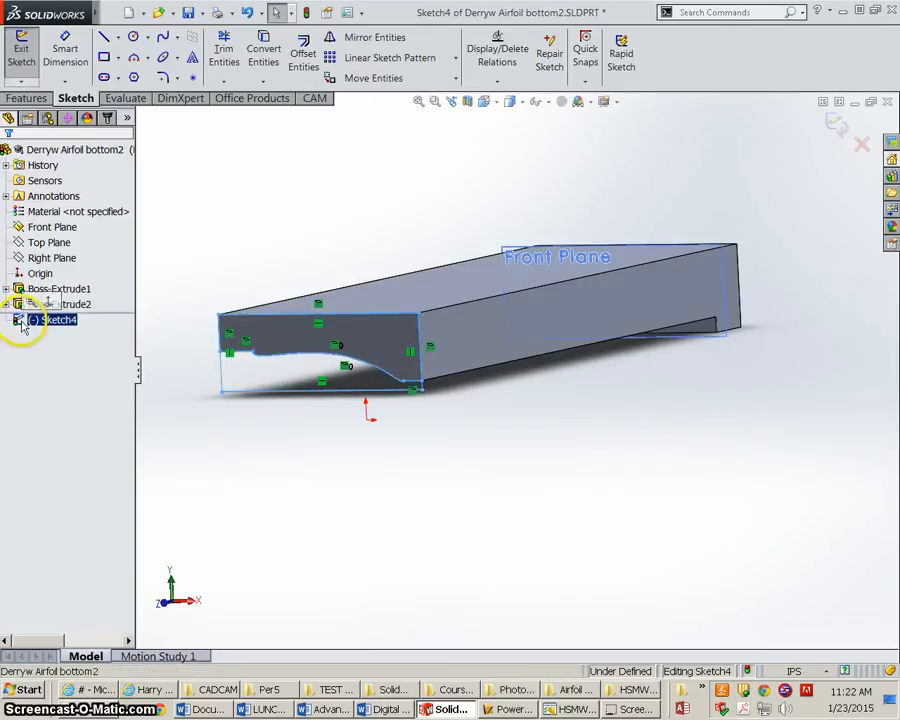
click(32, 304)
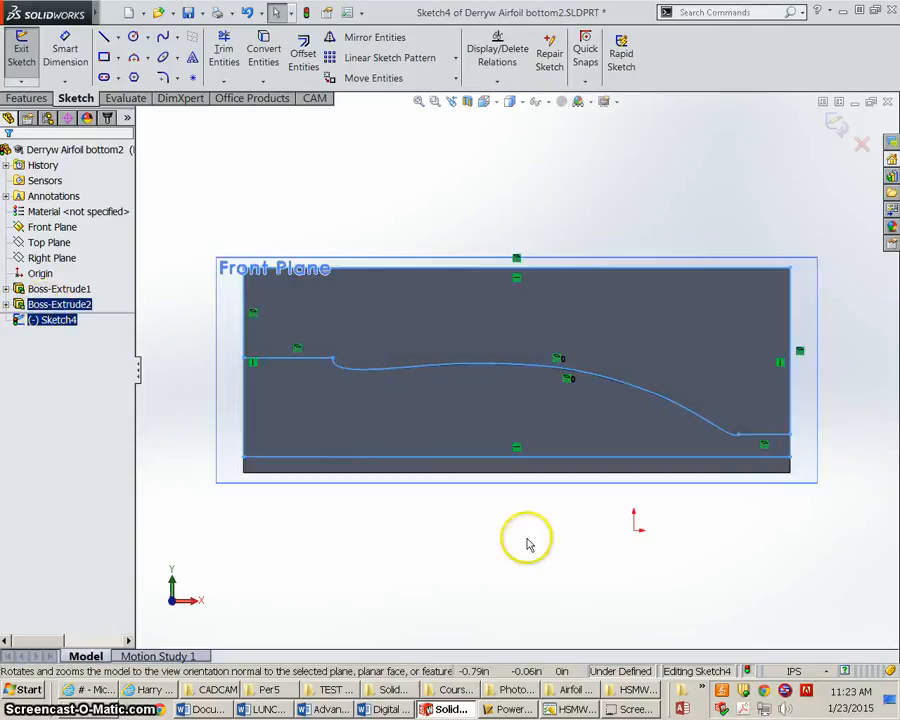
click(532, 458)
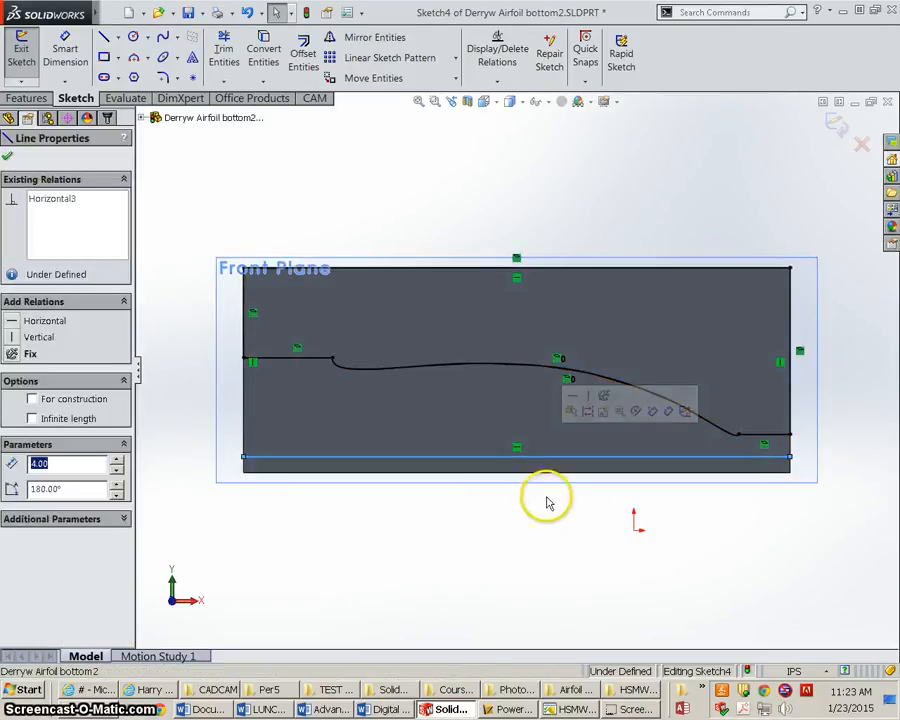
click(64, 48)
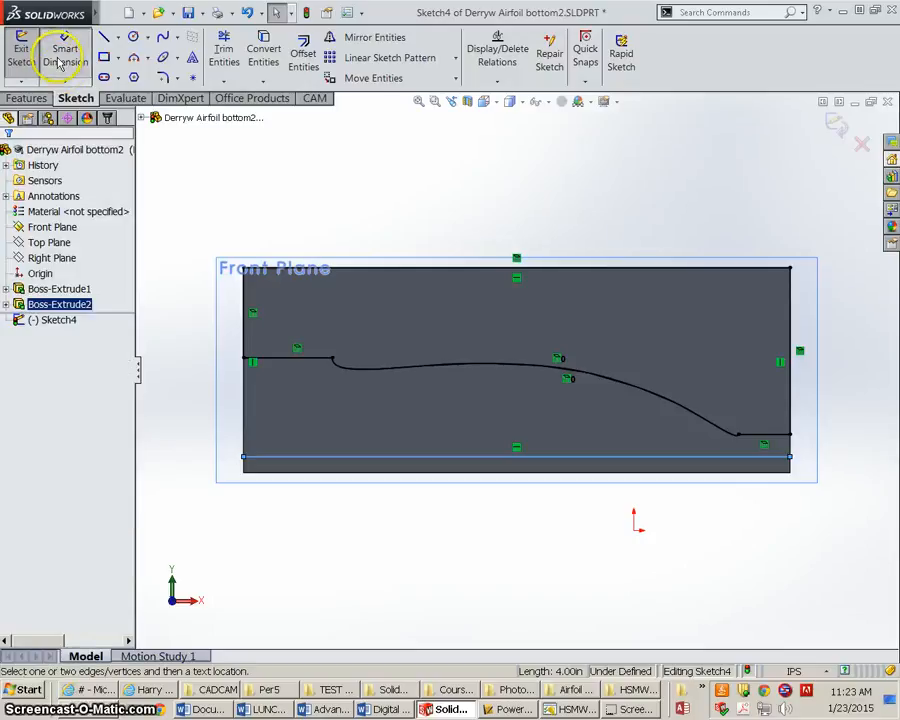
click(500, 465)
click(508, 560)
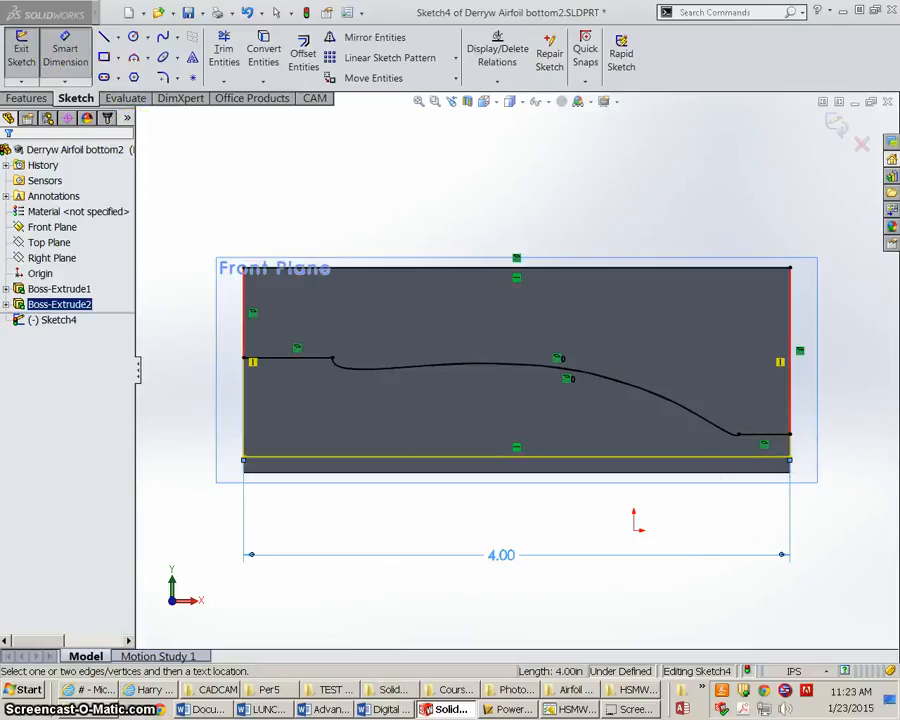
Dimension the rectangle's height and set it to 1.5 in.
click(793, 447)
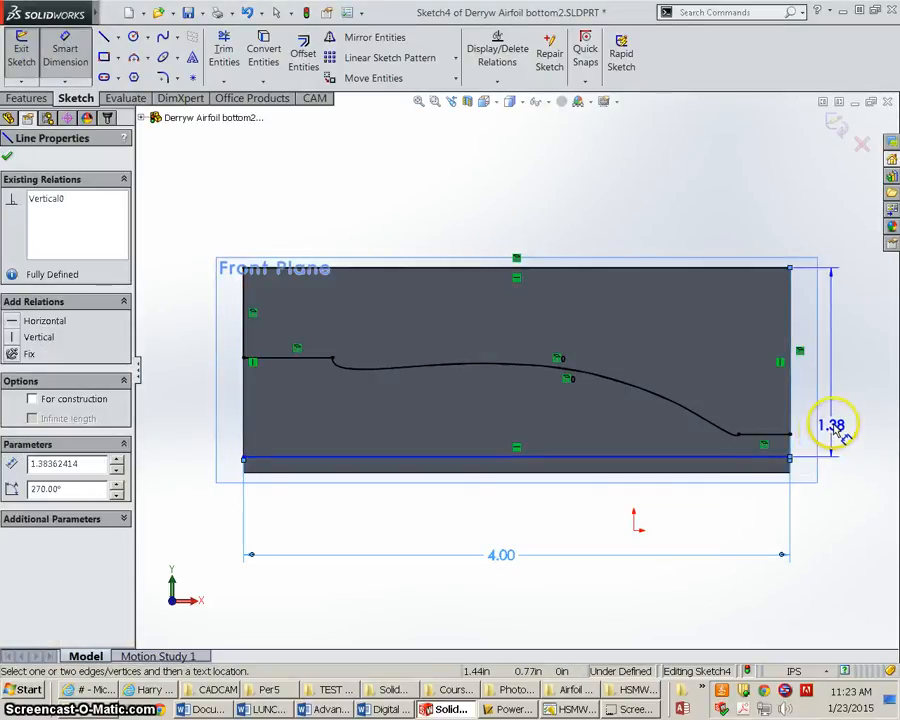
click(834, 426)
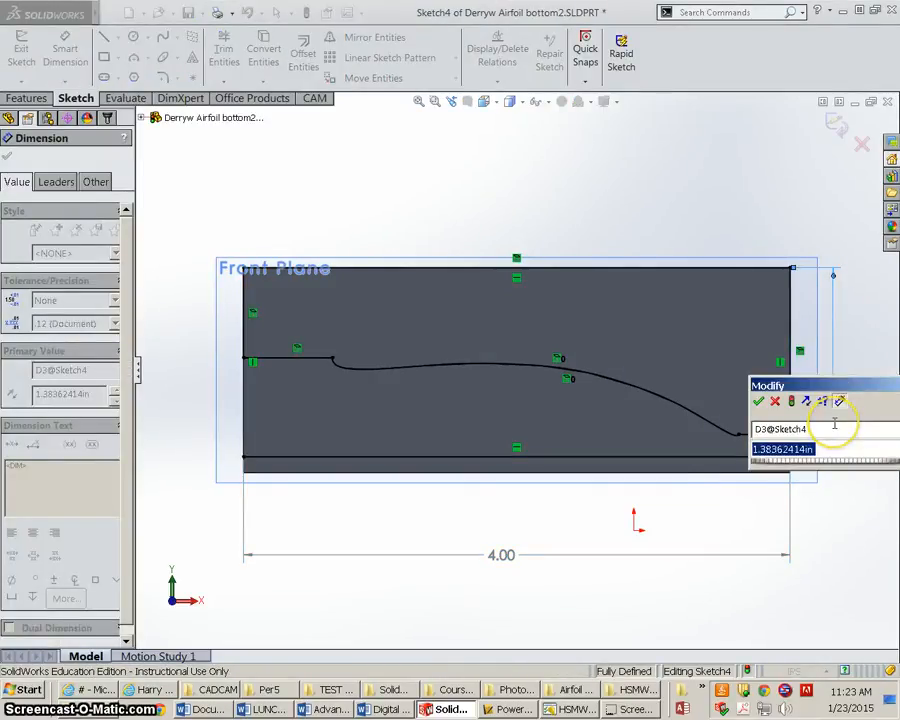
text(1.5)
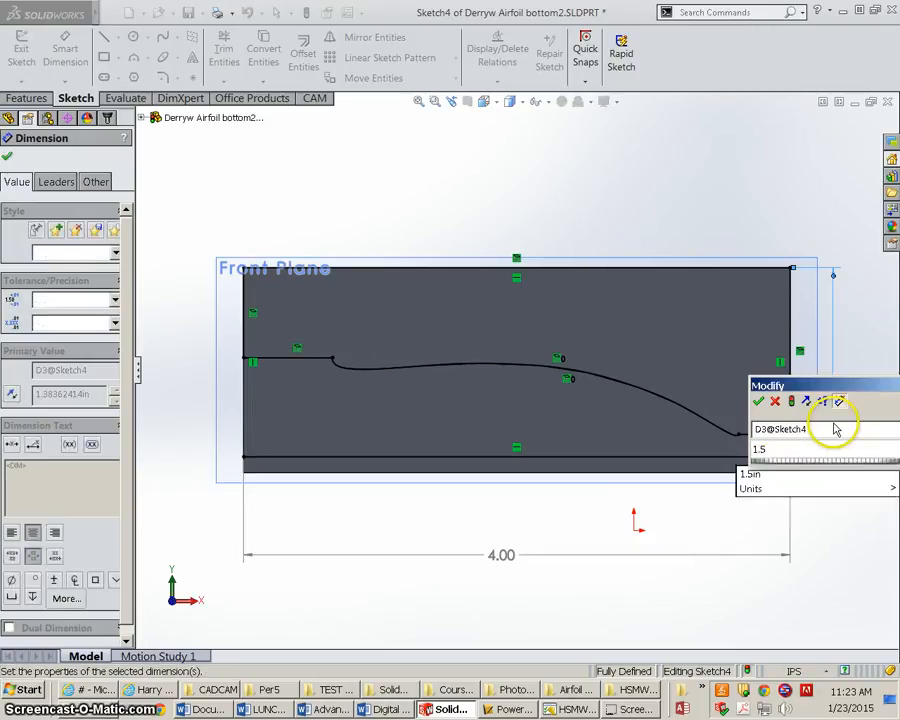
key(Return)
middle_drag(752, 402, 718, 417)
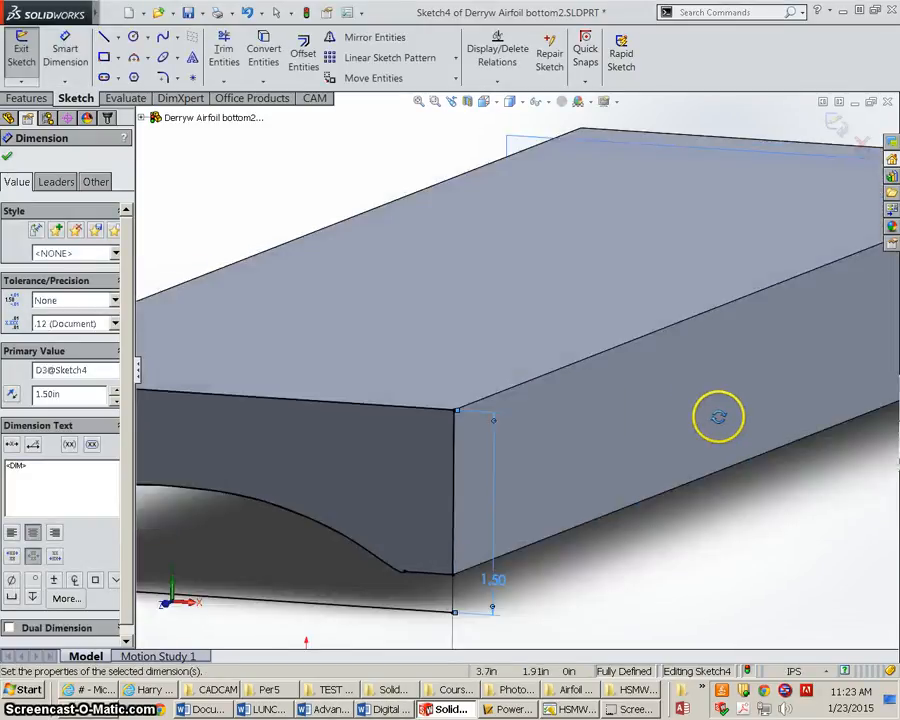
scroll(535, 475, up, 5)
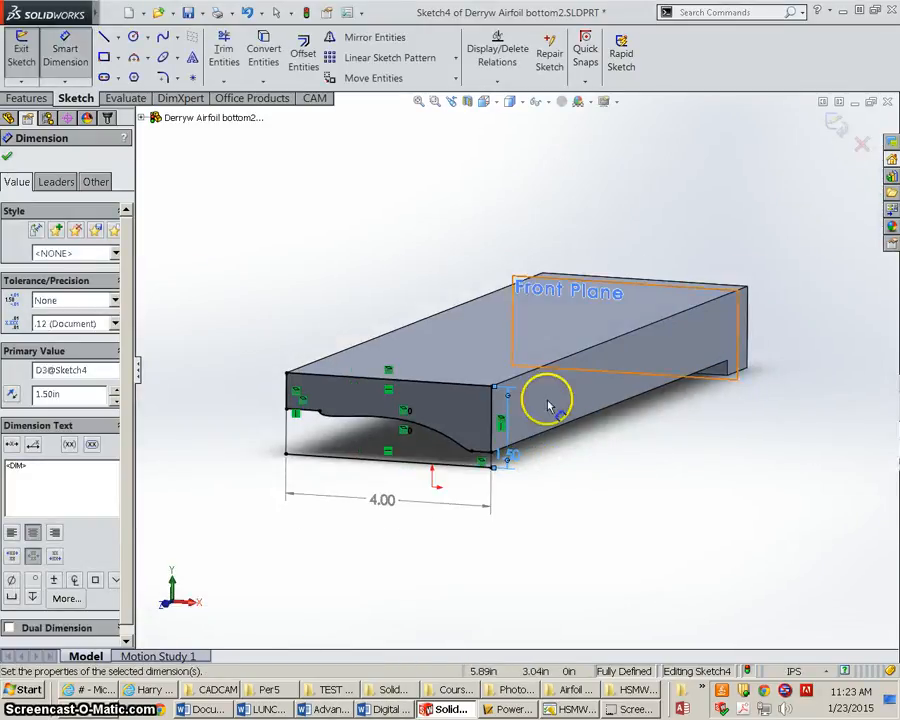
click(9, 156)
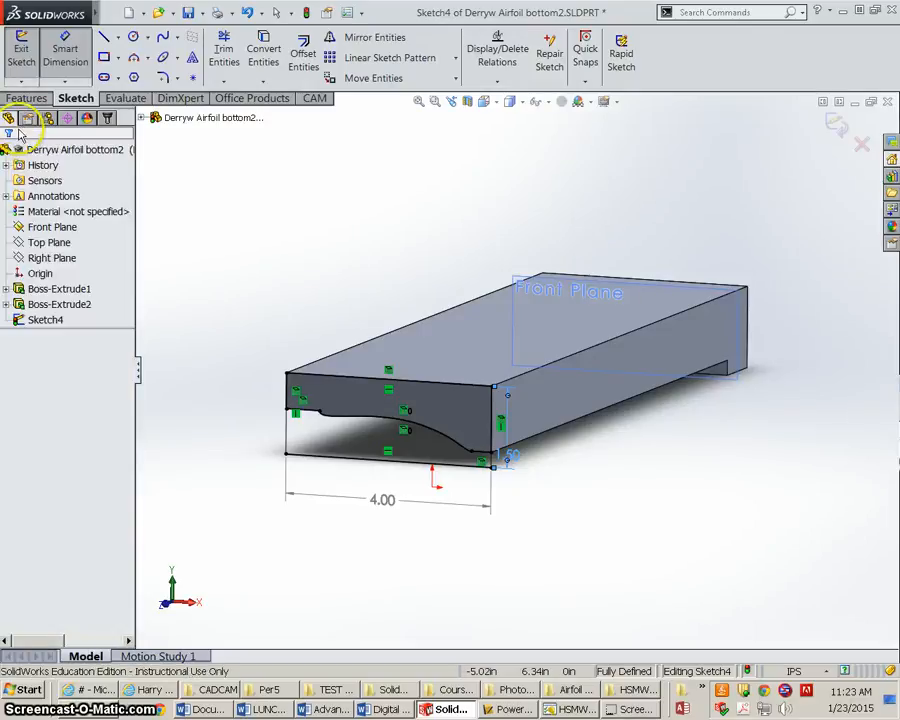
Exit the sketch and extrude both rectangle regions, above and below the contour, 1 in outward from the contoured end face.
click(28, 66)
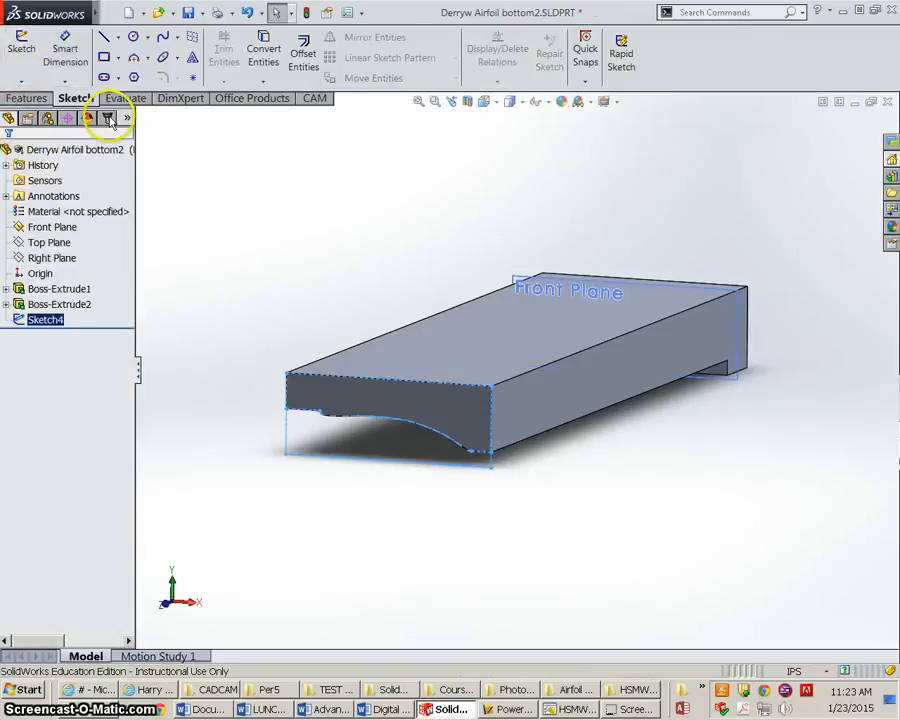
click(24, 98)
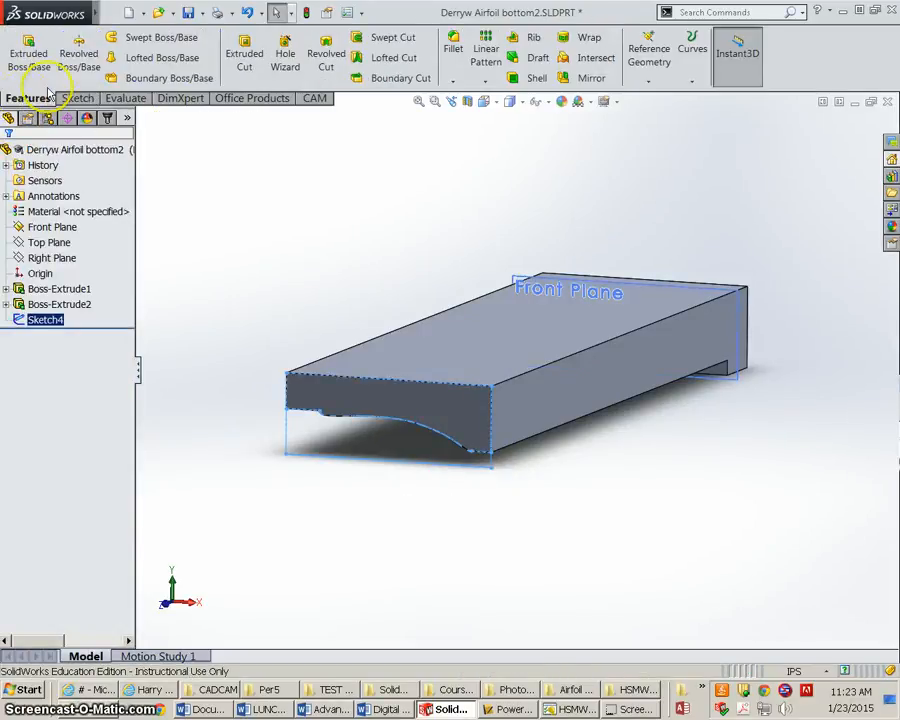
click(30, 55)
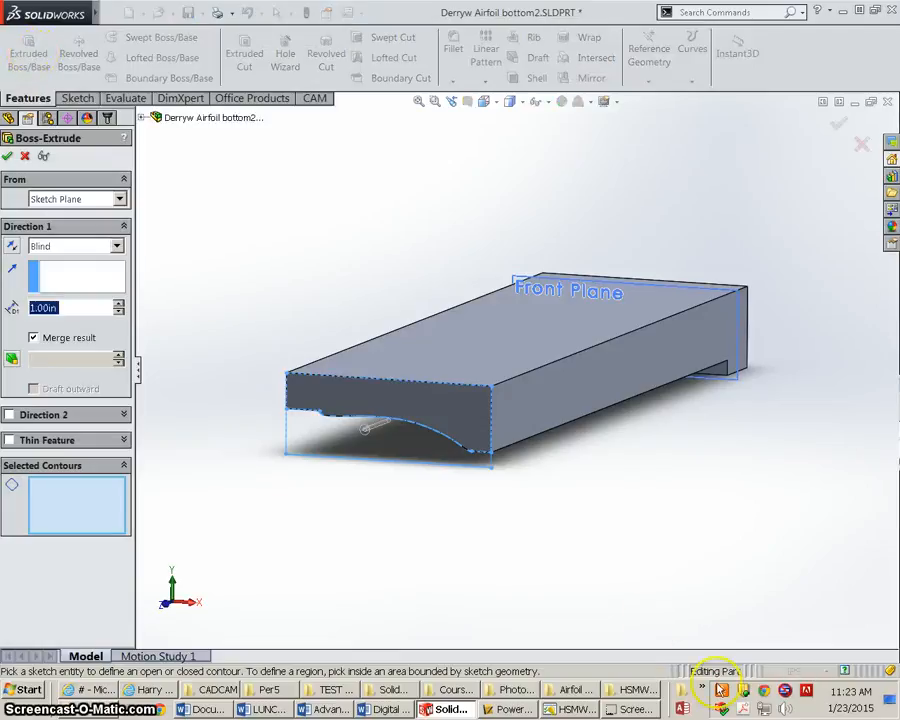
mouse_move(455, 432)
middle_down()
mouse_move(437, 381)
mouse_move(434, 410)
mouse_move(412, 416)
middle_up()
click(358, 405)
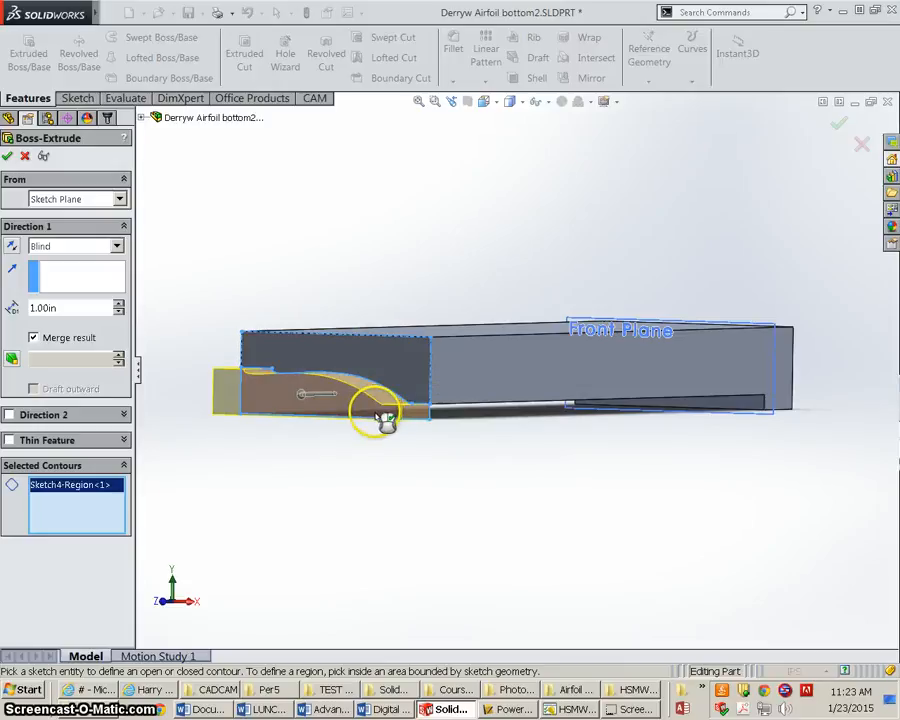
click(397, 373)
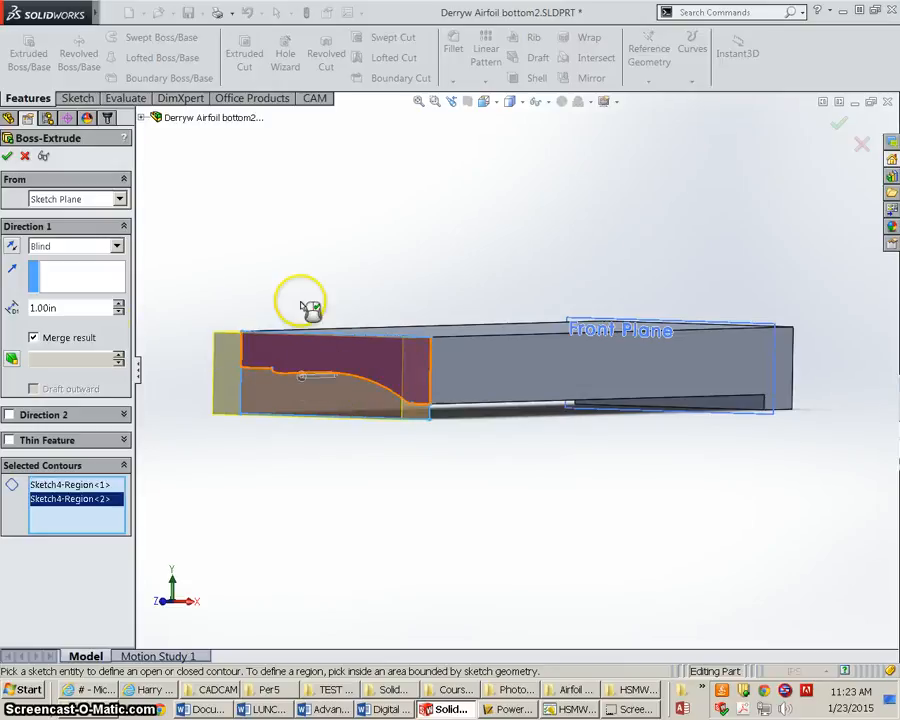
click(8, 159)
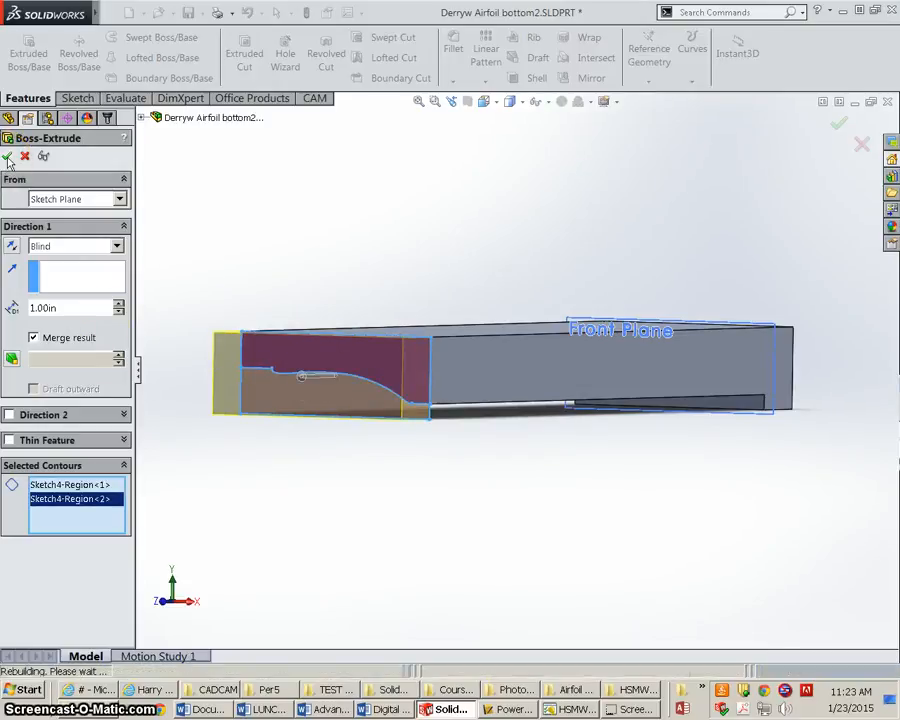
Save the finished bottom part and open Derryw Airfoil top2.SLDPRT.
middle_drag(535, 405, 502, 398)
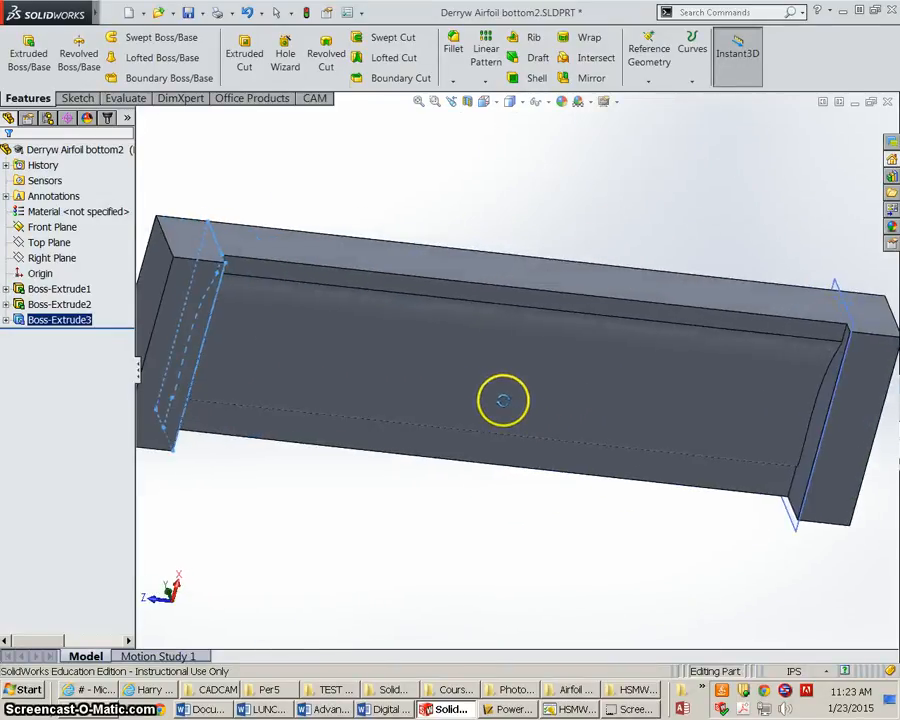
click(189, 17)
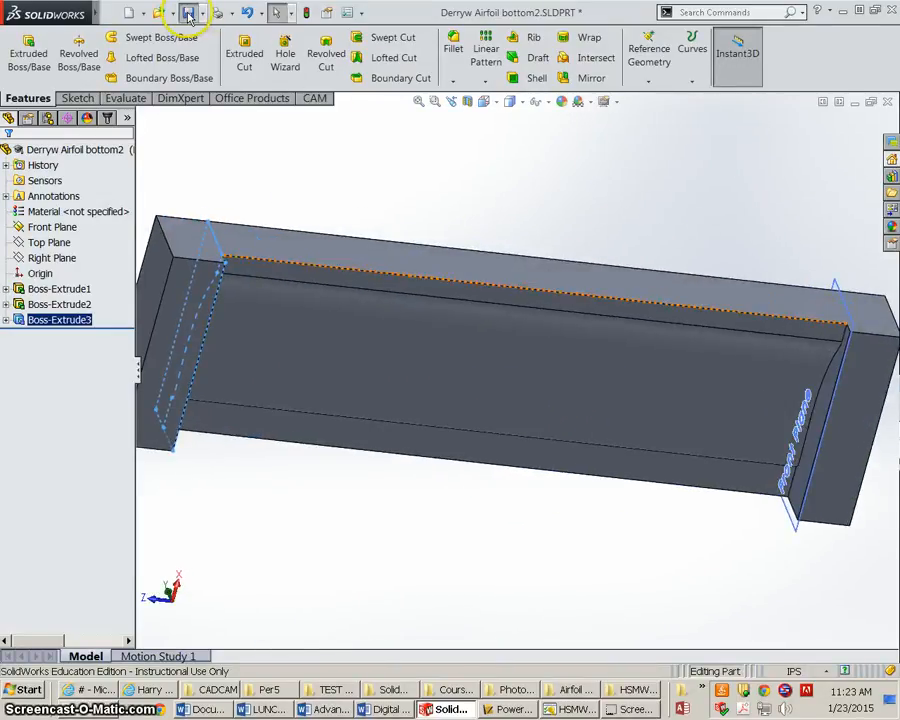
middle_drag(518, 305, 551, 360)
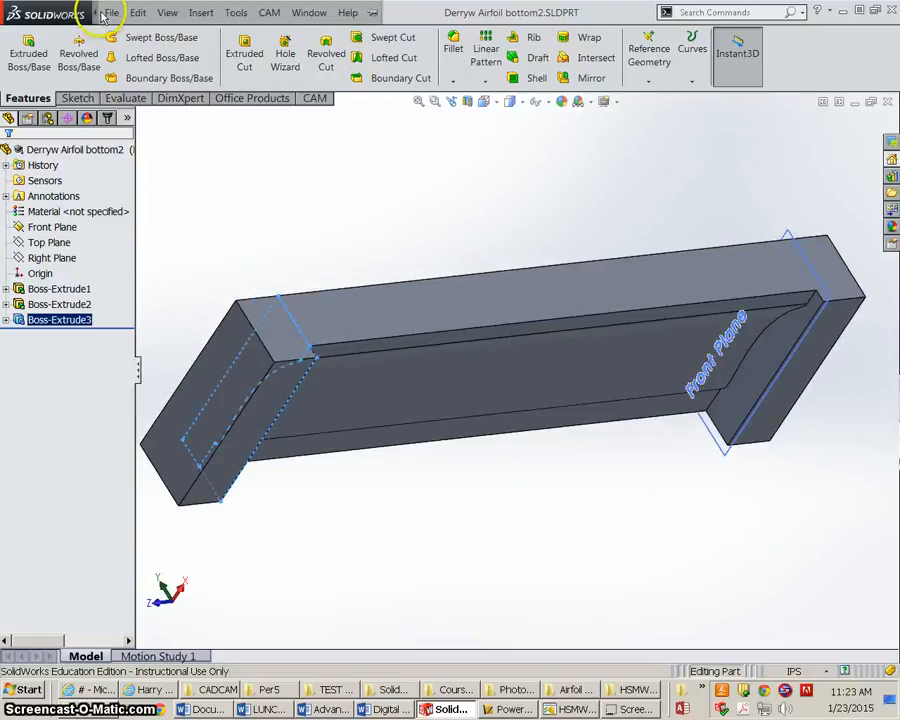
click(104, 15)
click(140, 68)
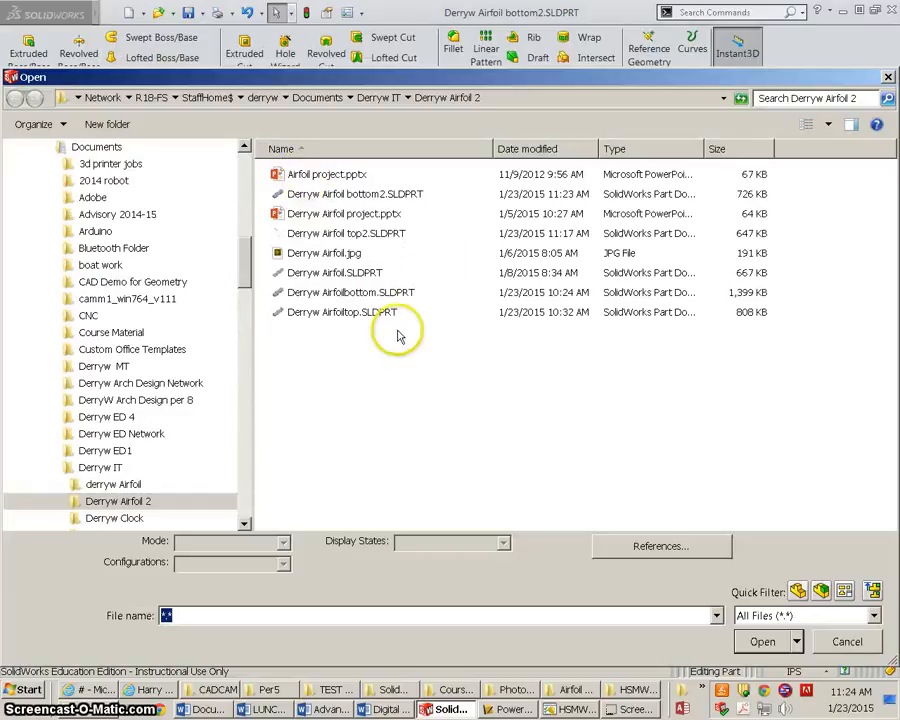
double_click(350, 234)
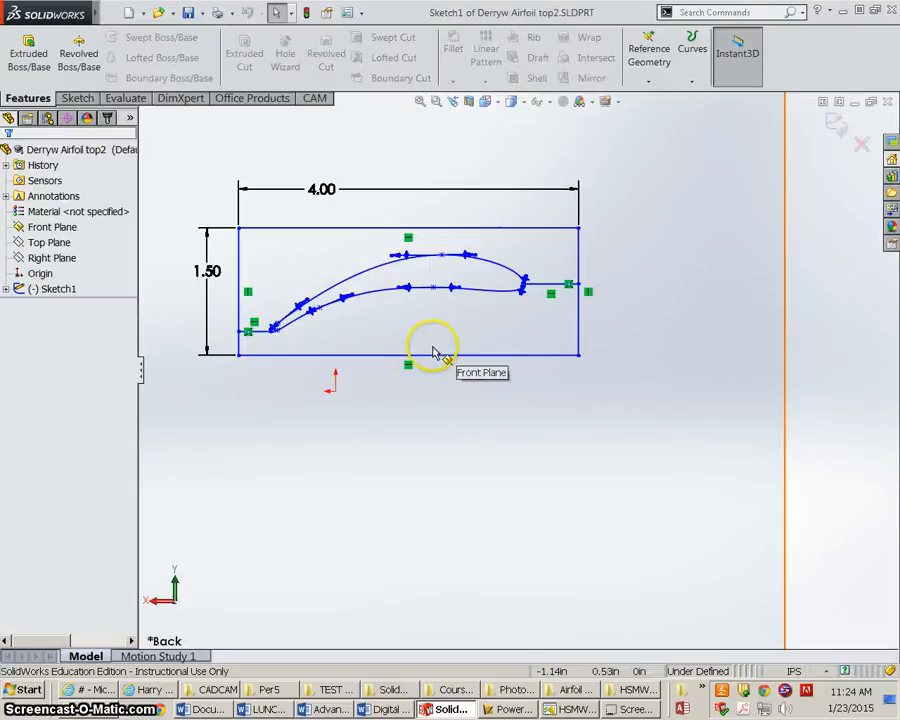
Extrude the airfoil region and the rectangle region beneath it 12 in from the existing profile sketch.
mouse_move(432, 352)
middle_down()
mouse_move(532, 350)
mouse_move(488, 358)
mouse_move(492, 352)
middle_up()
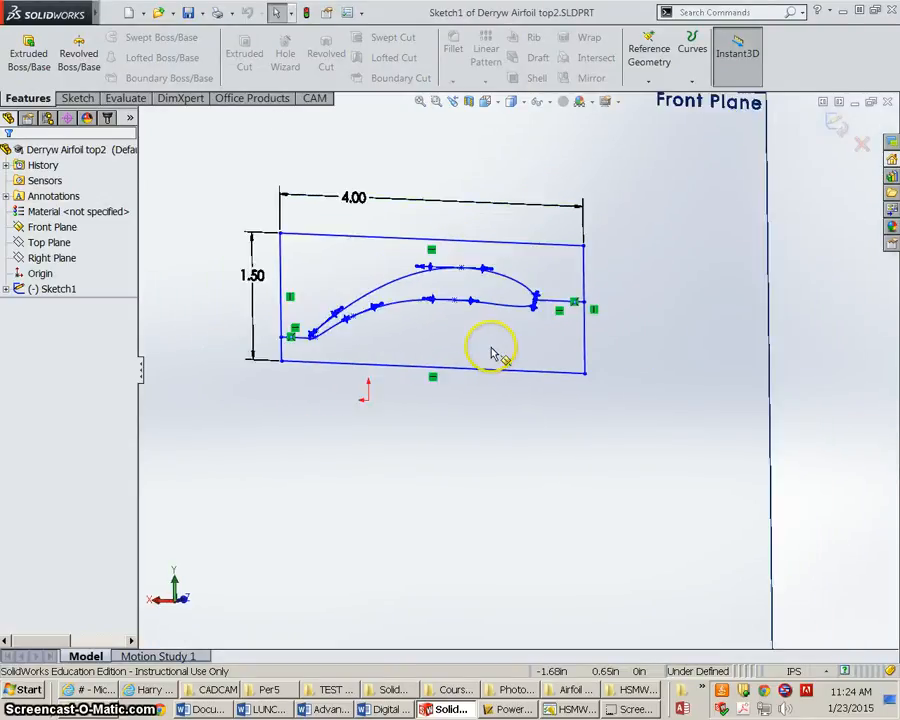
scroll(492, 353, up, 1)
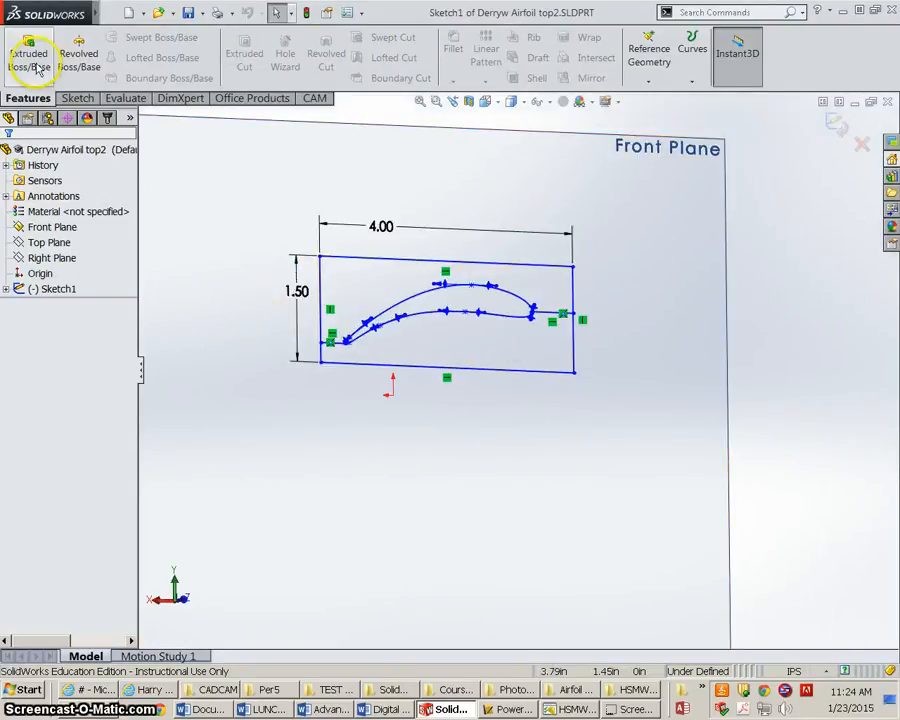
click(18, 290)
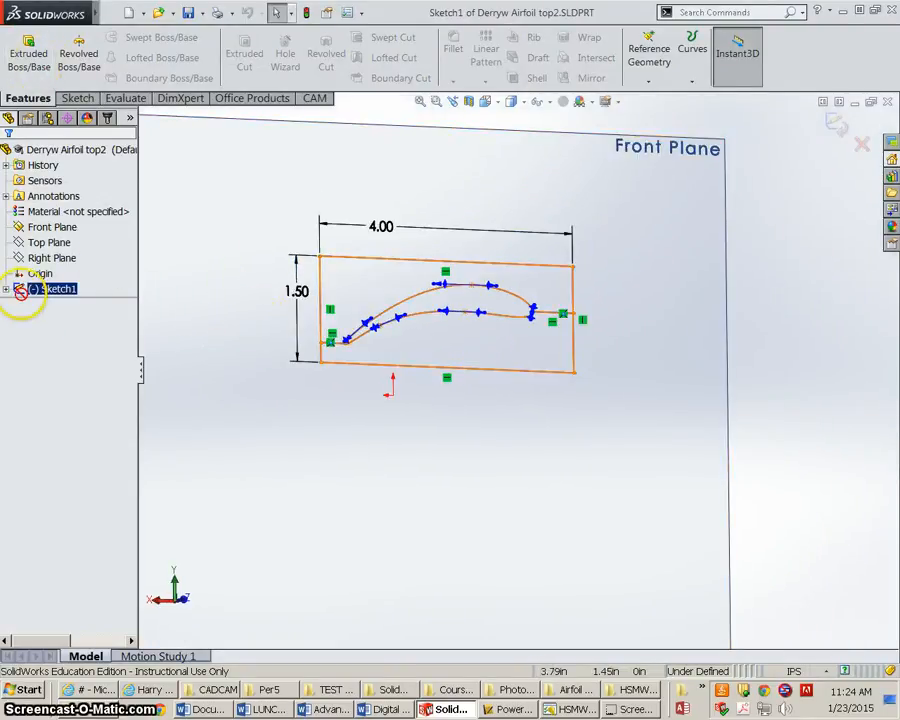
click(20, 62)
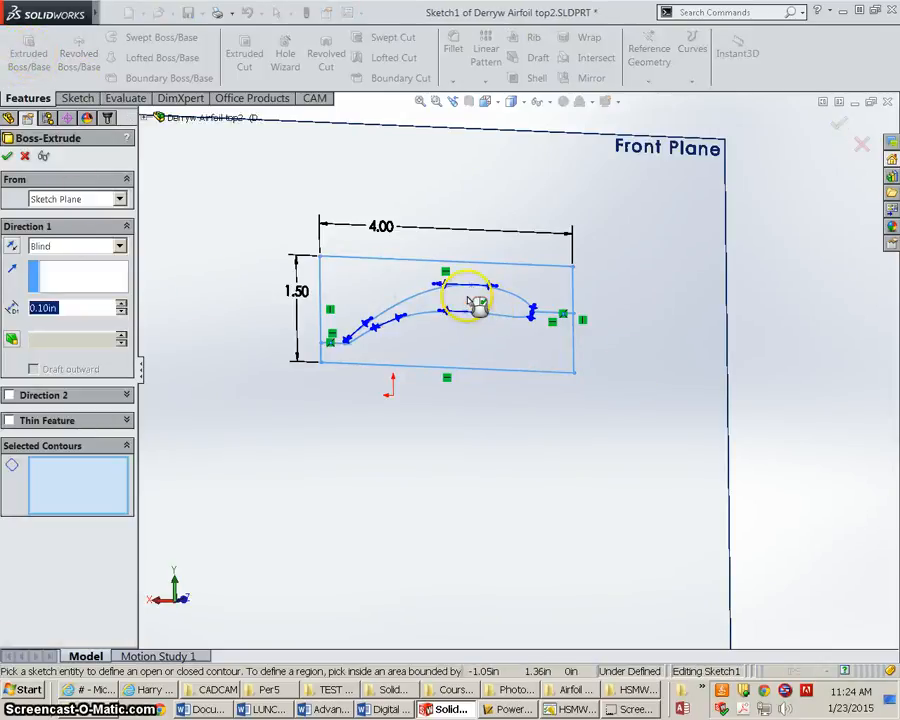
click(531, 341)
click(528, 340)
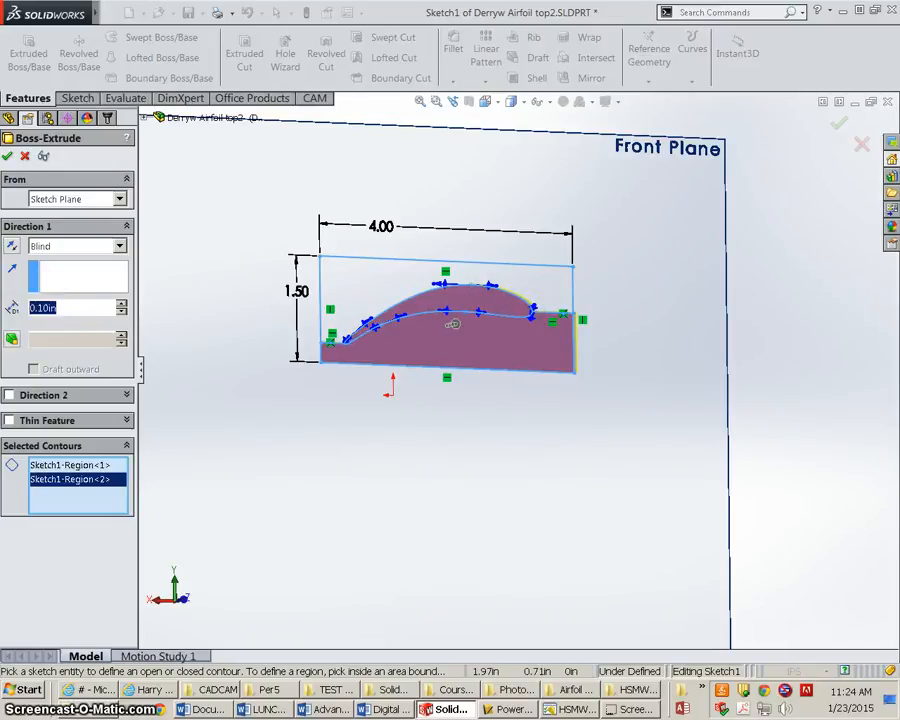
text(12)
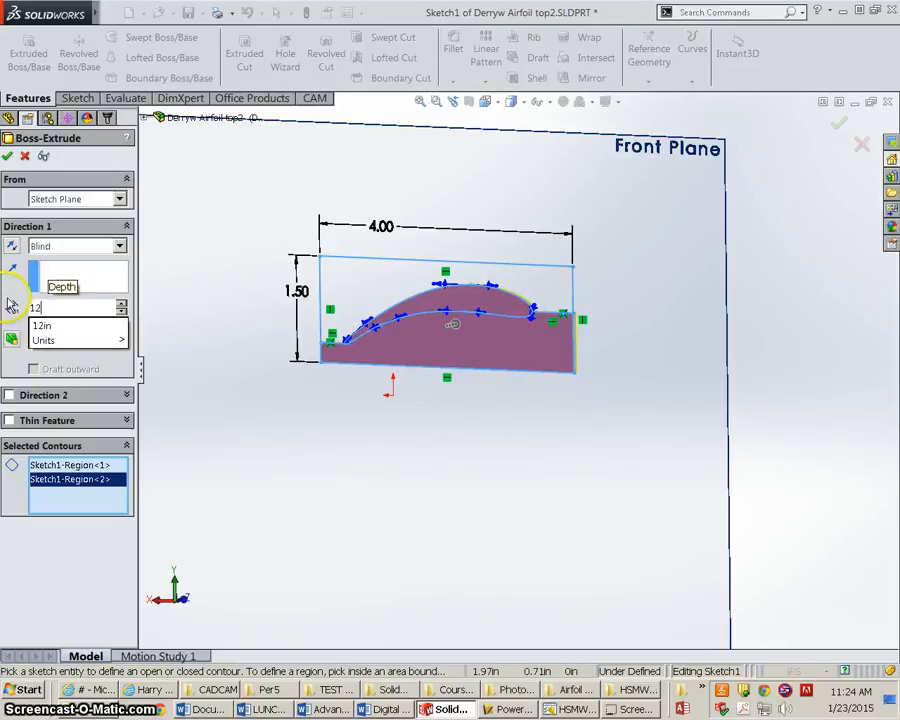
key(Return)
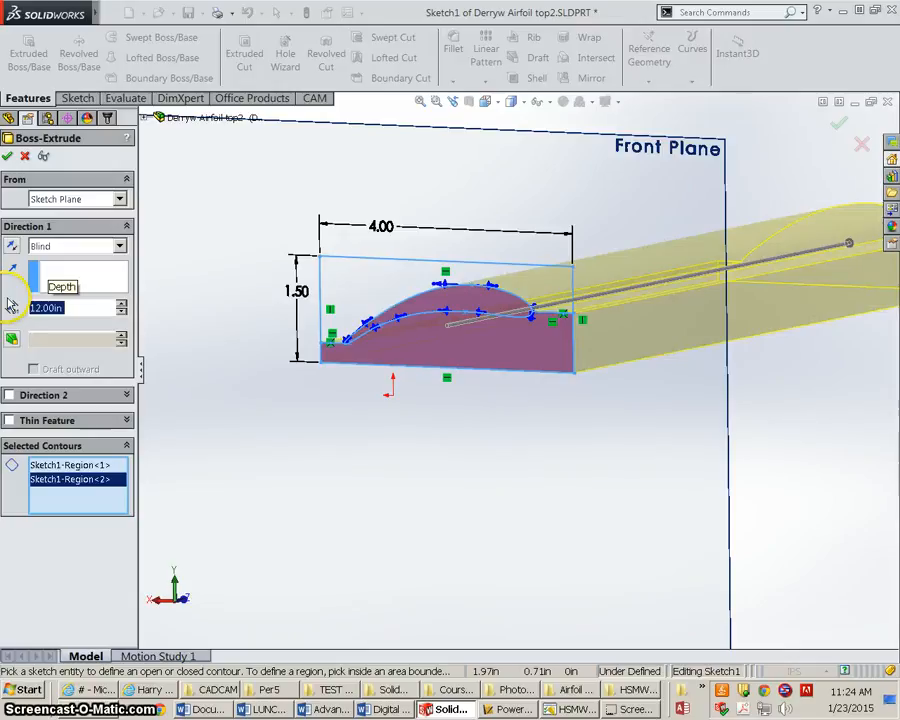
click(8, 157)
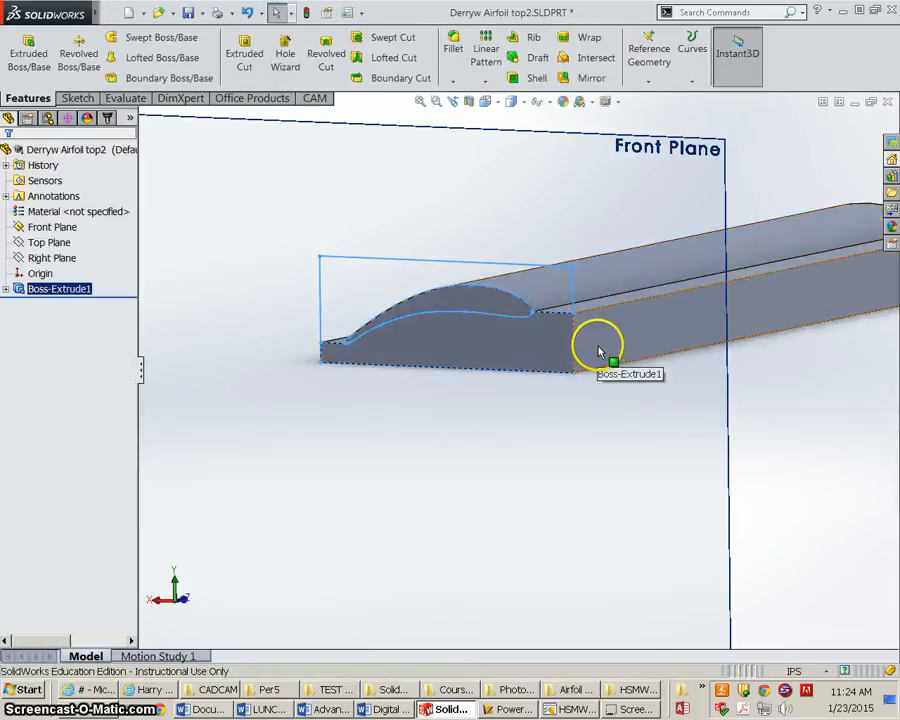
Start a sketch on the contoured end face at the Front Plane and view it face-on.
scroll(598, 346, up, 2)
scroll(590, 352, down, 2)
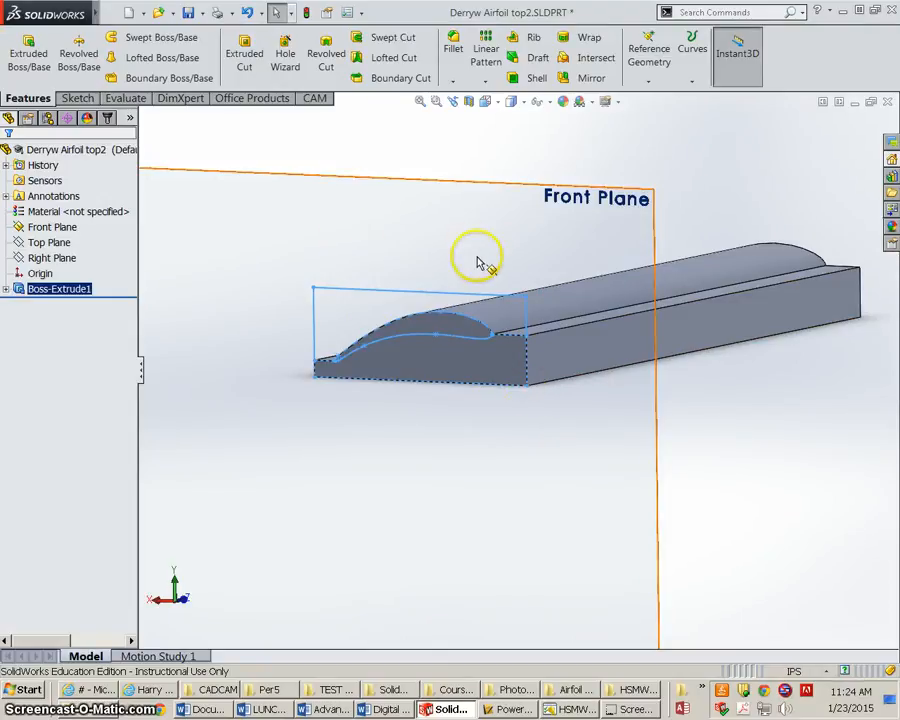
click(78, 98)
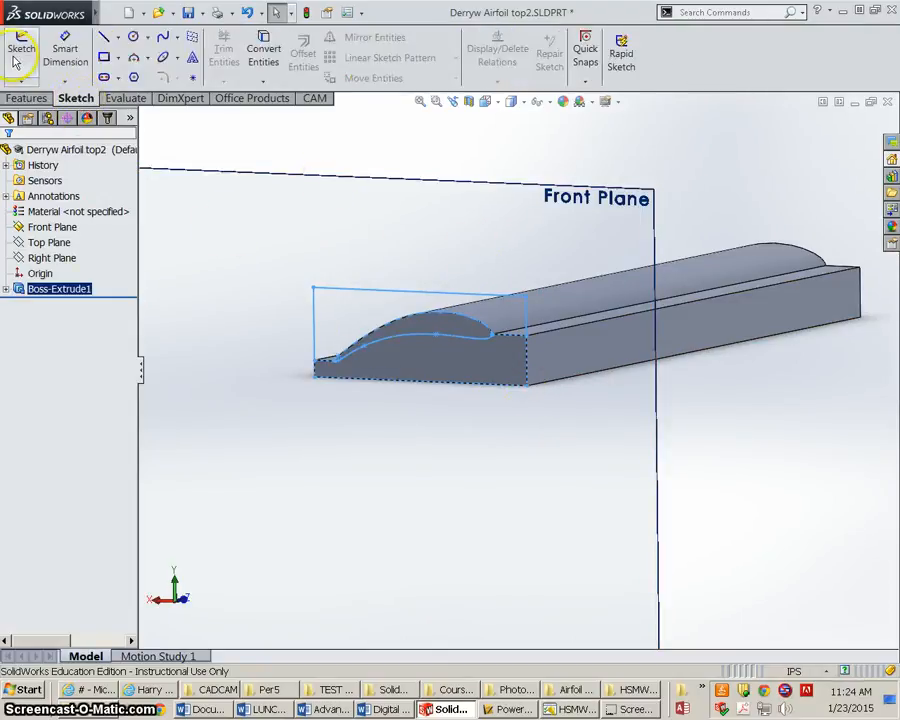
click(487, 369)
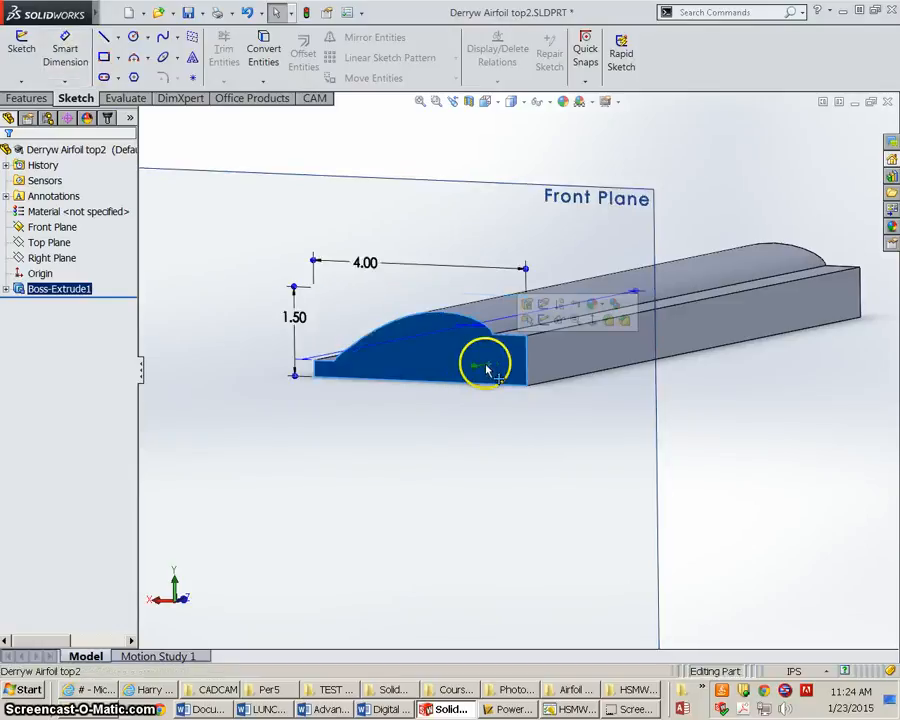
click(21, 50)
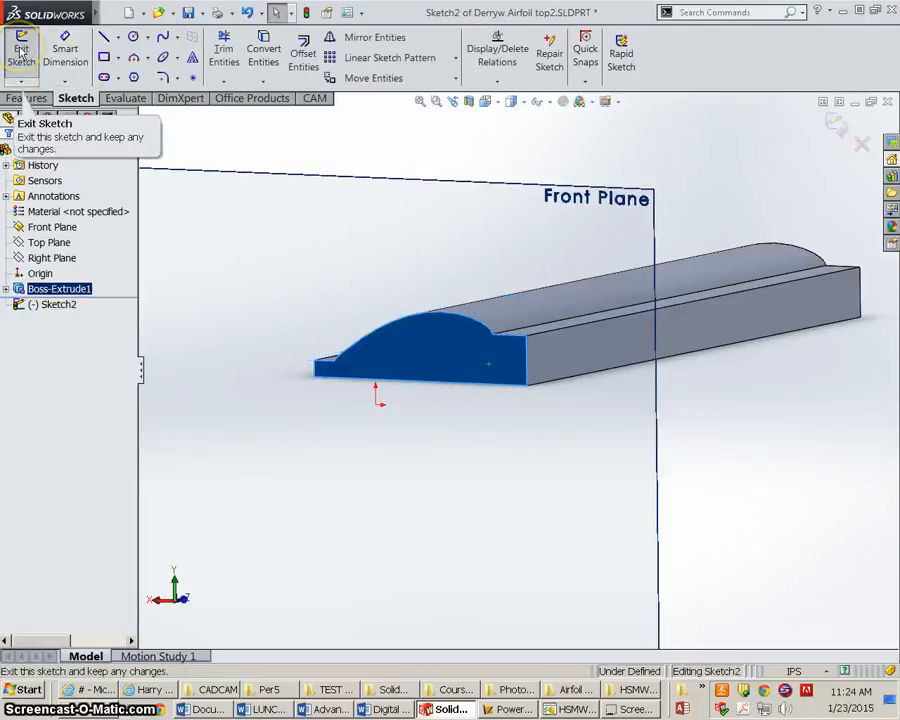
click(25, 304)
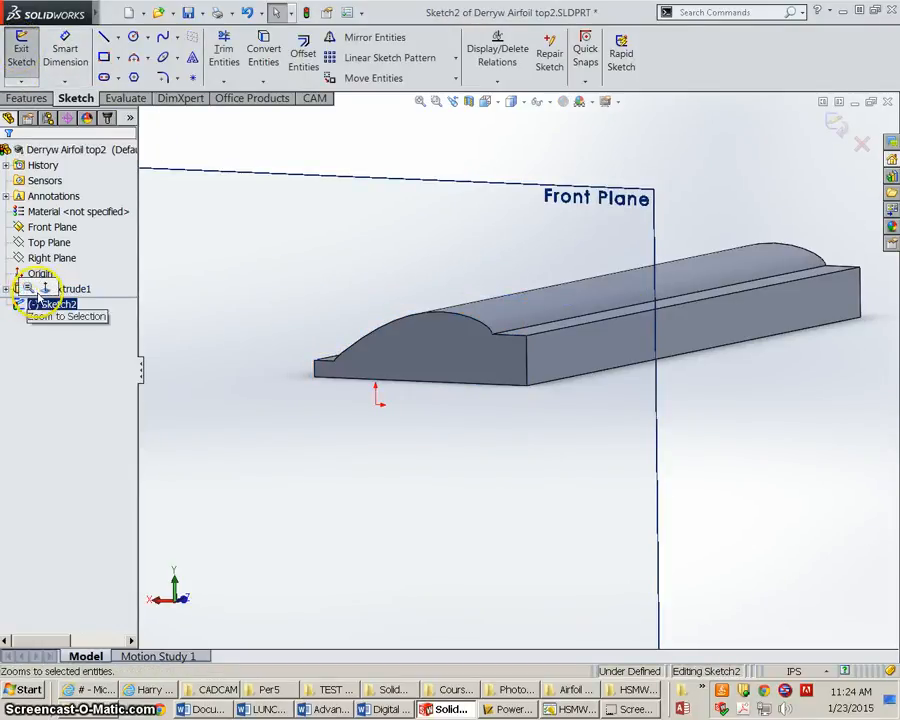
click(45, 291)
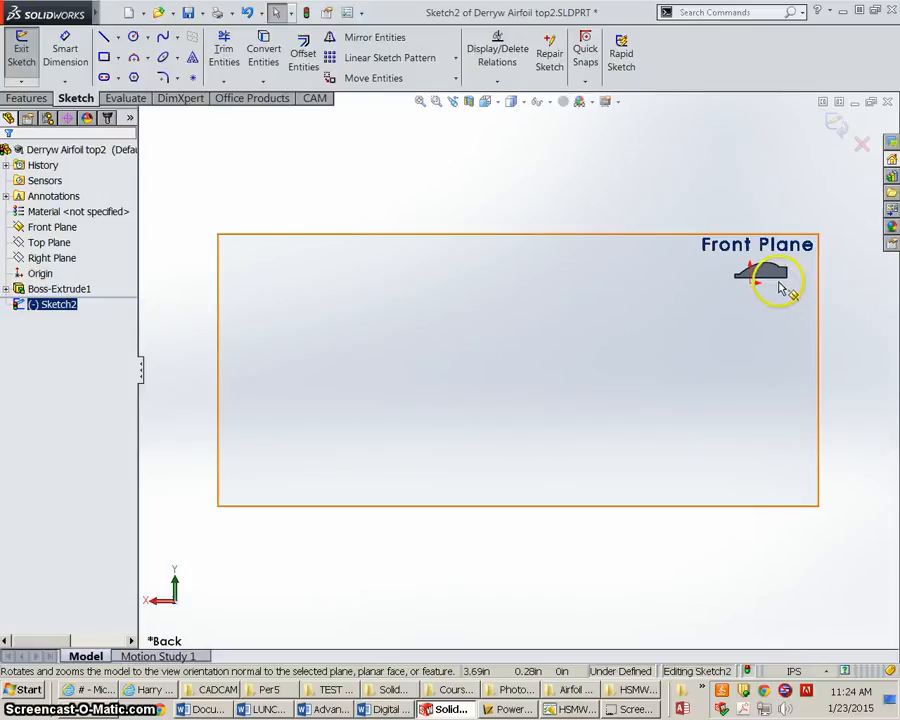
Sketch a corner rectangle about 4.4 by 1.9 in around the contour, starting at the lower corner beside the taller step.
click(104, 58)
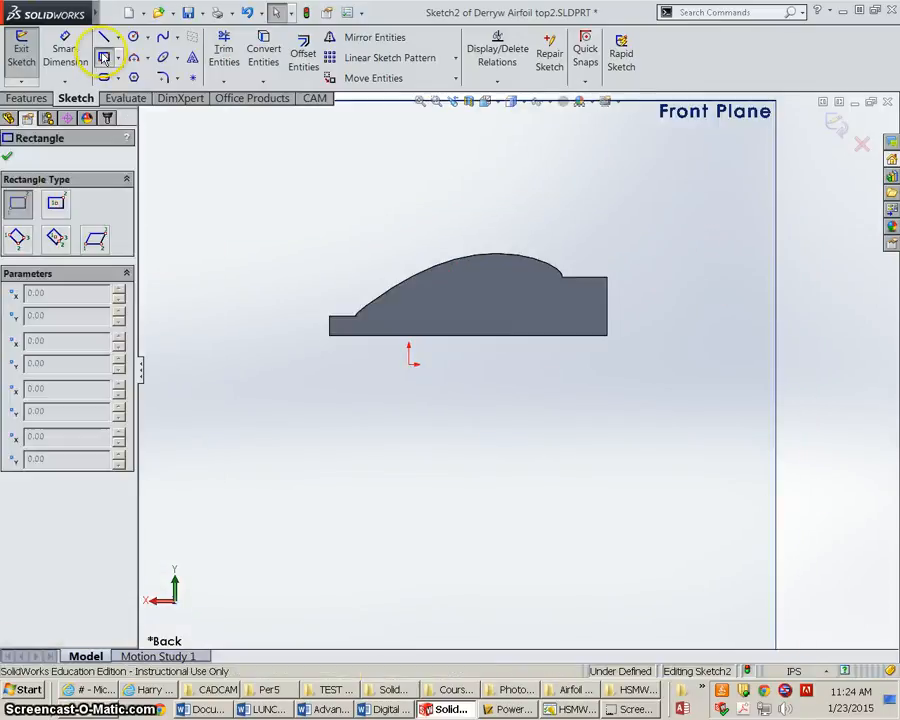
click(607, 335)
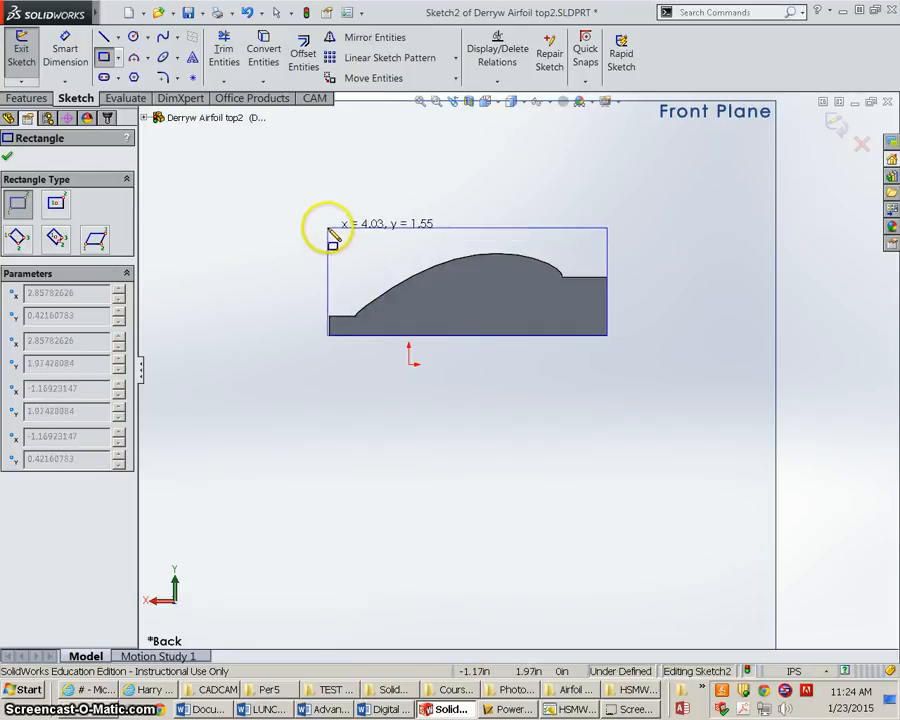
click(303, 205)
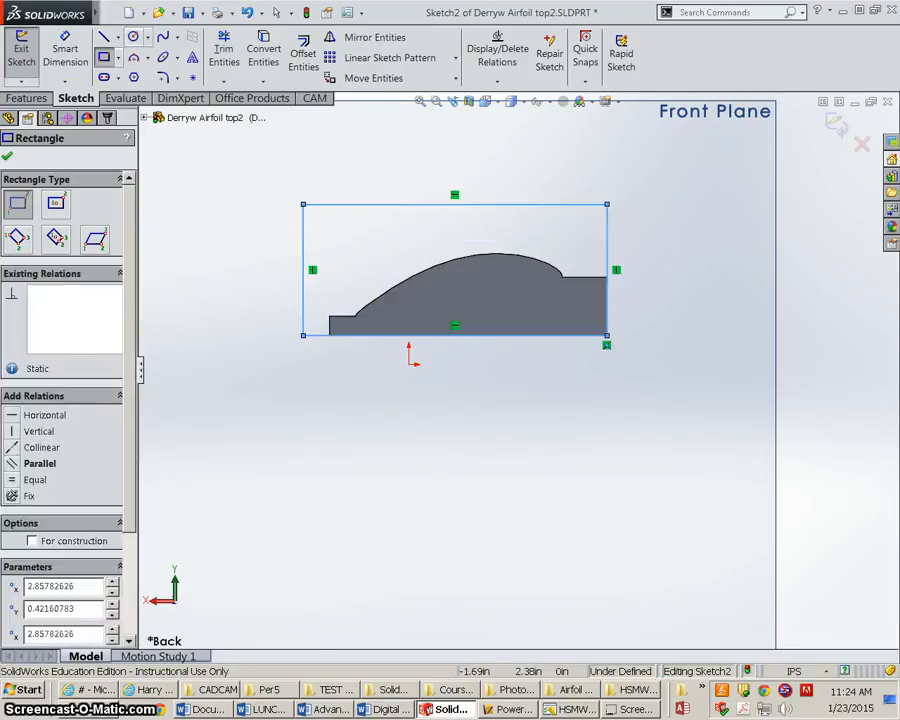
click(8, 158)
key(Escape)
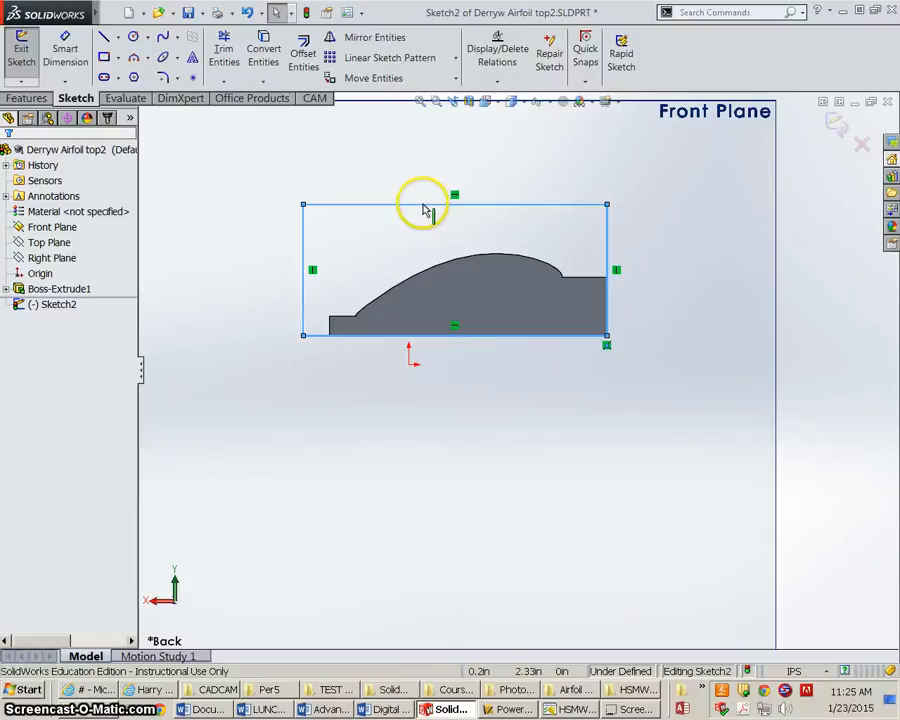
Dimension the rectangle's width and set it to 4 in.
click(55, 50)
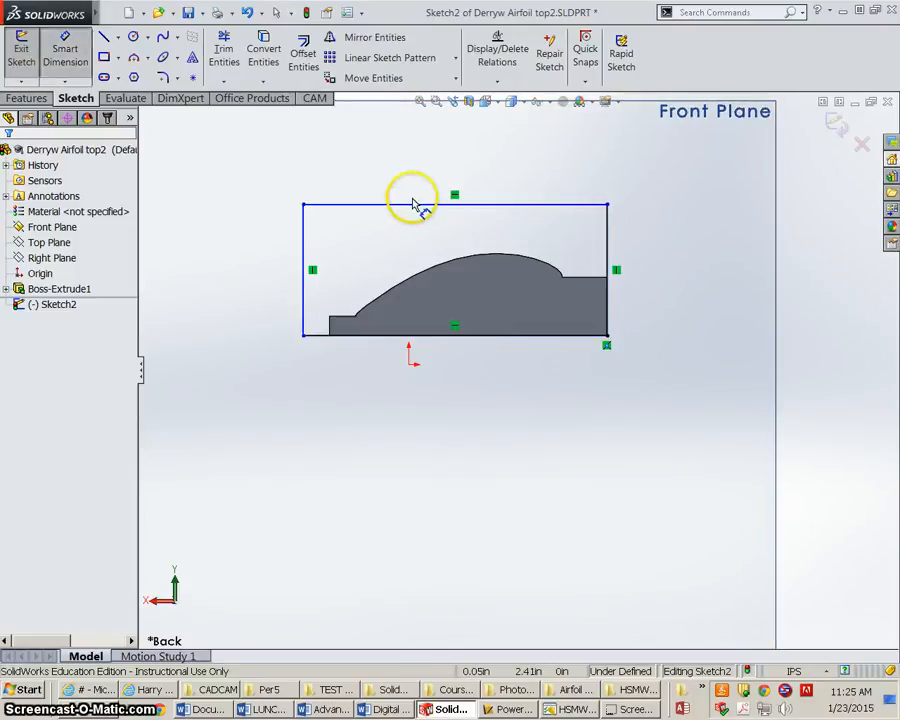
click(415, 204)
click(421, 177)
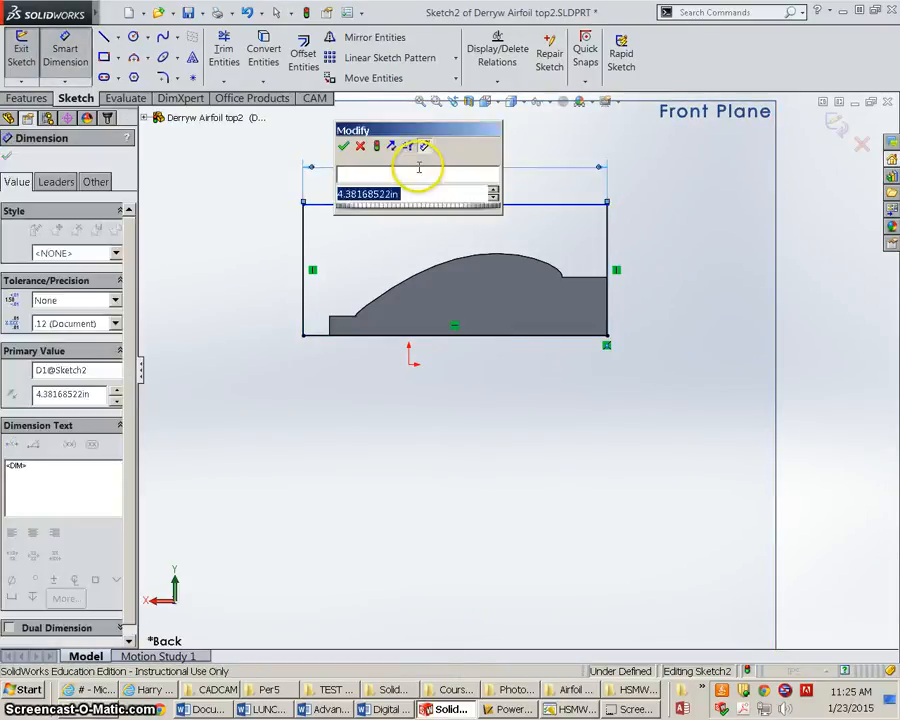
text(4)
click(343, 148)
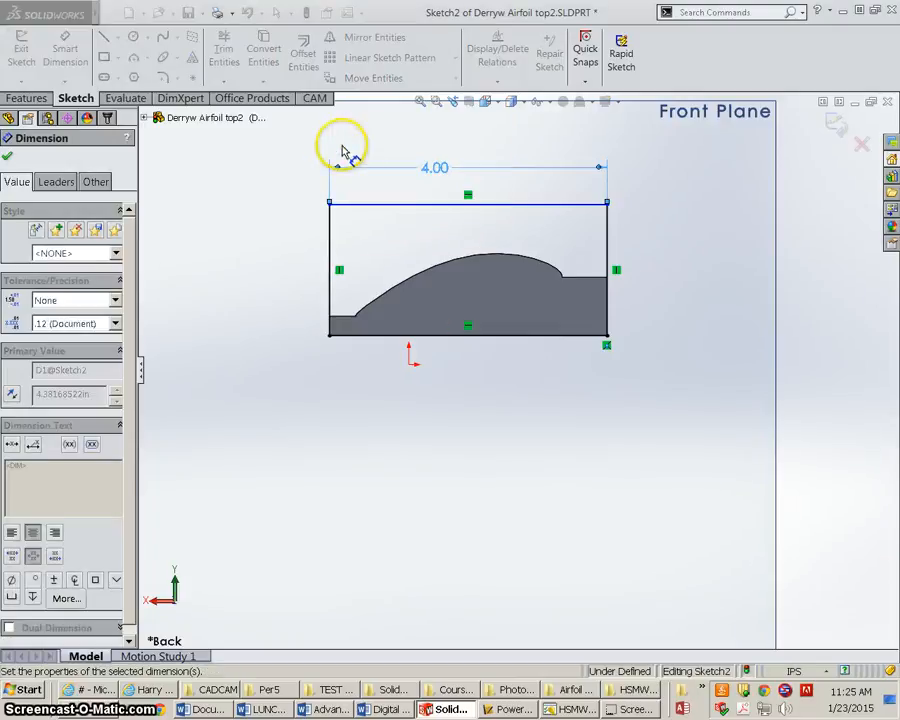
Dimension the rectangle's height, set it to 1.5 in, and finish dimensioning.
click(329, 262)
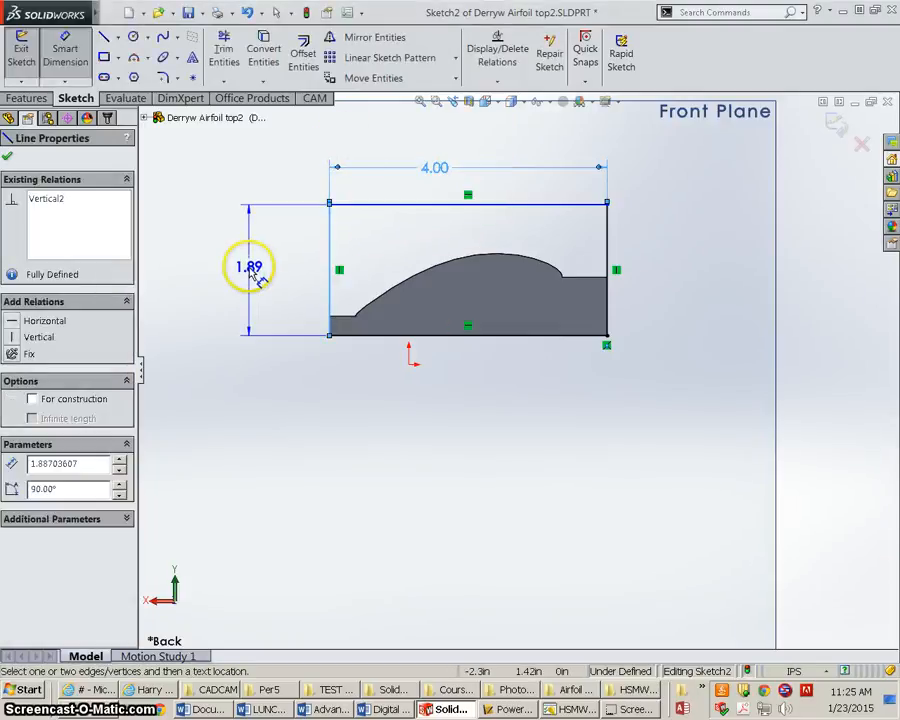
click(246, 266)
text(1.5)
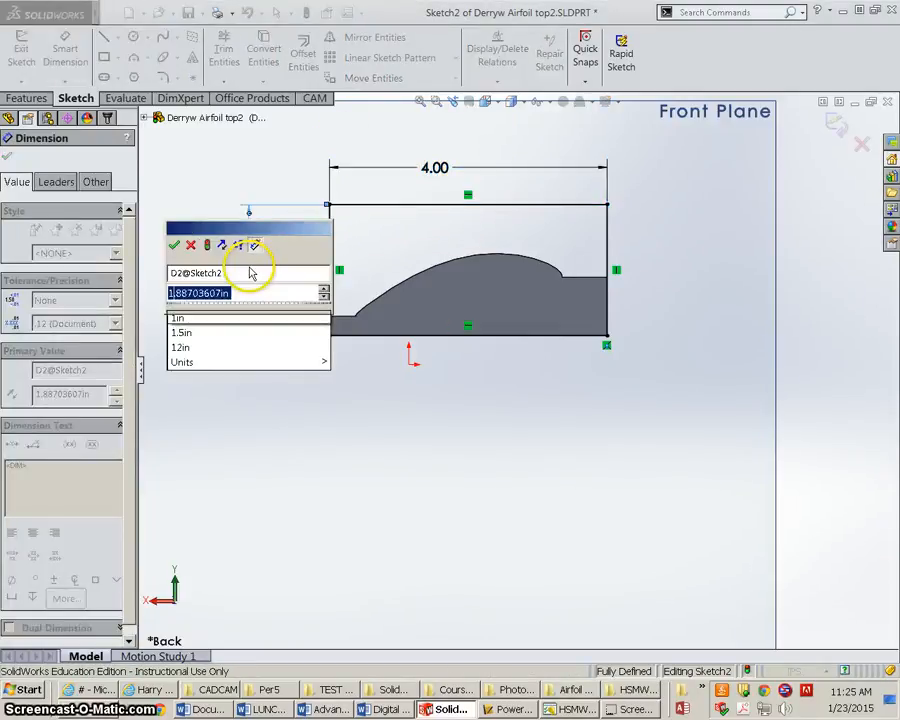
key(Return)
middle_drag(562, 296, 536, 325)
scroll(447, 342, up, 4)
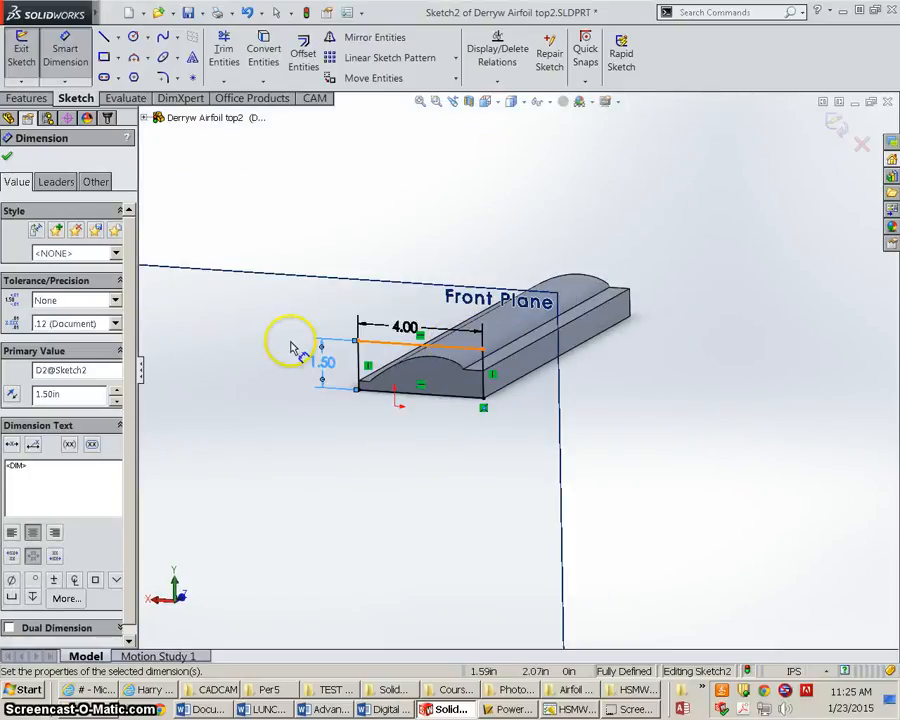
click(7, 160)
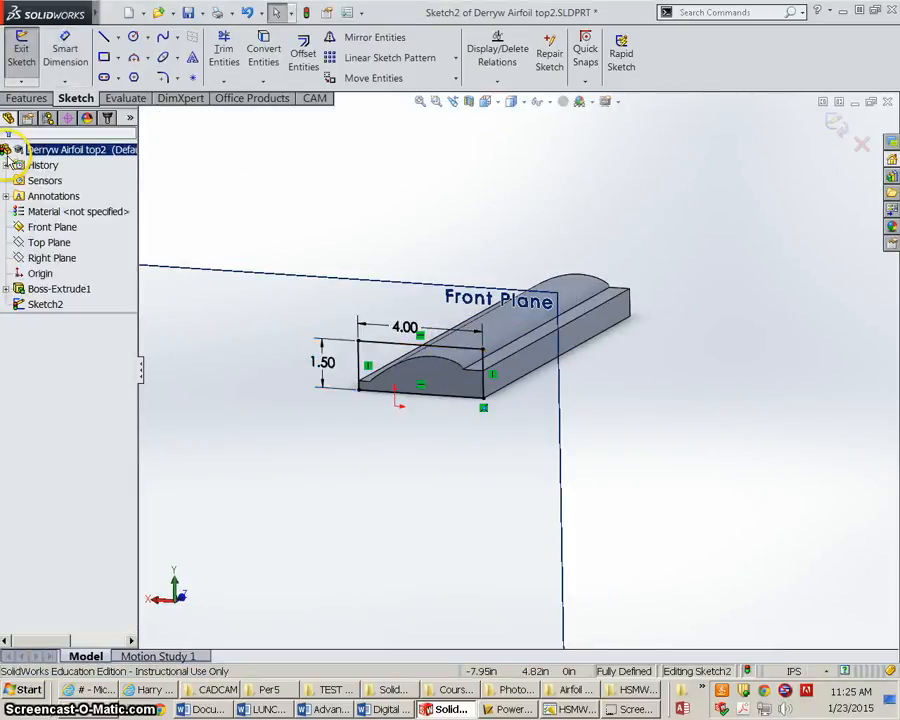
Extrude the 4 by 1.5 in rectangle 1 in outward from the contoured face as an end block.
click(22, 304)
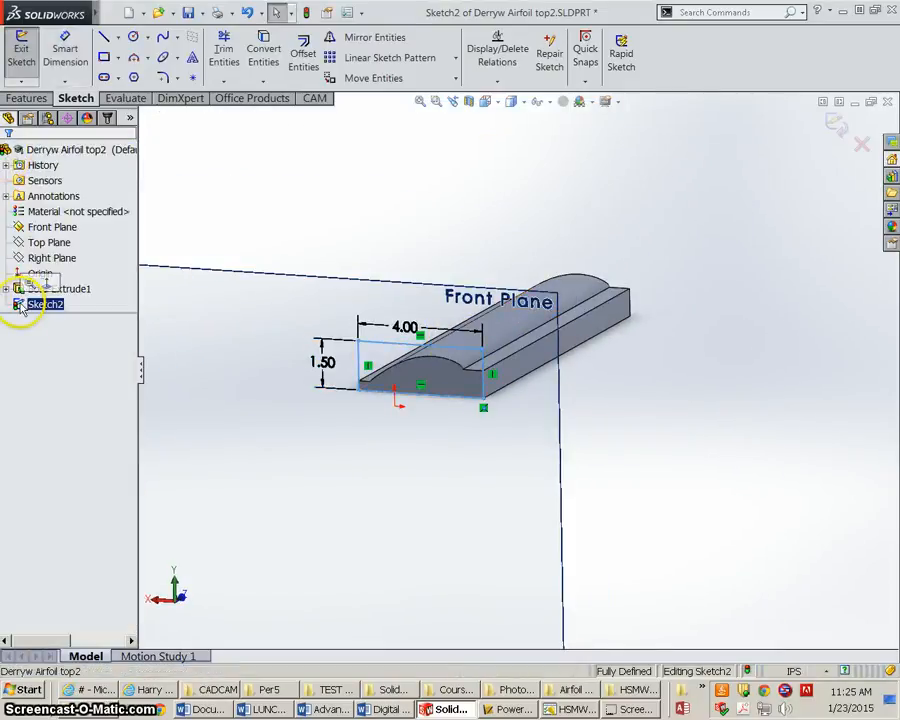
click(22, 98)
click(30, 58)
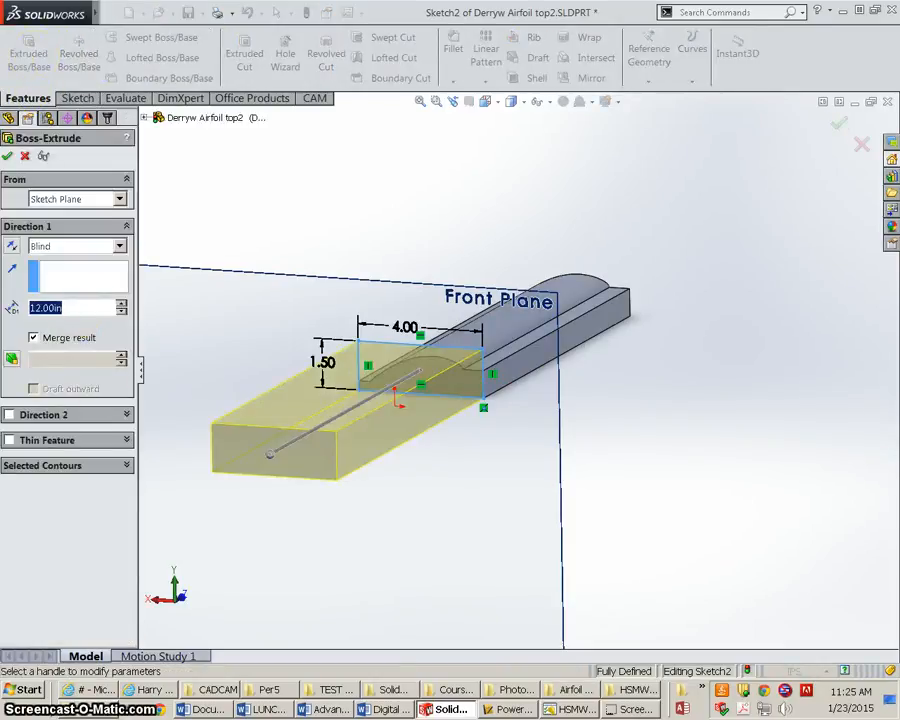
mouse_move(37, 308)
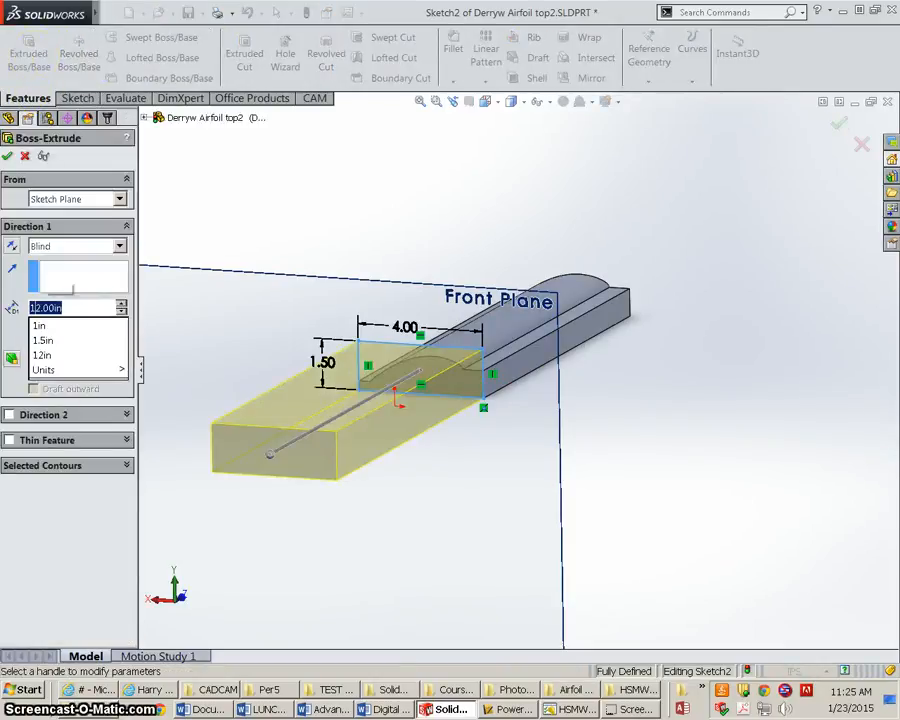
click(9, 157)
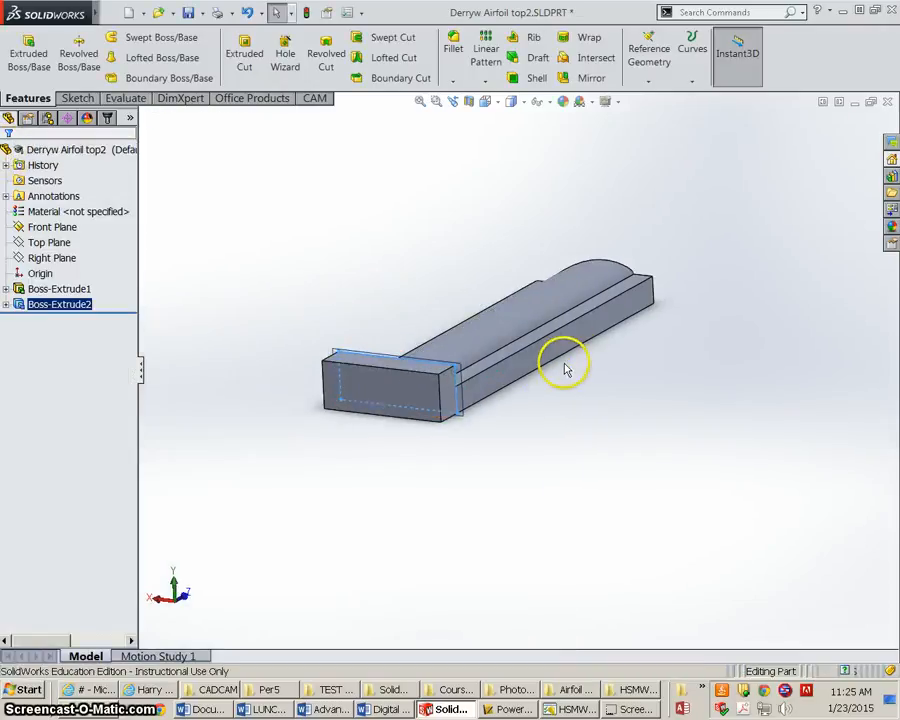
Start a sketch on the contoured face at the opposite end of the part and view it face-on.
middle_drag(563, 369, 430, 430)
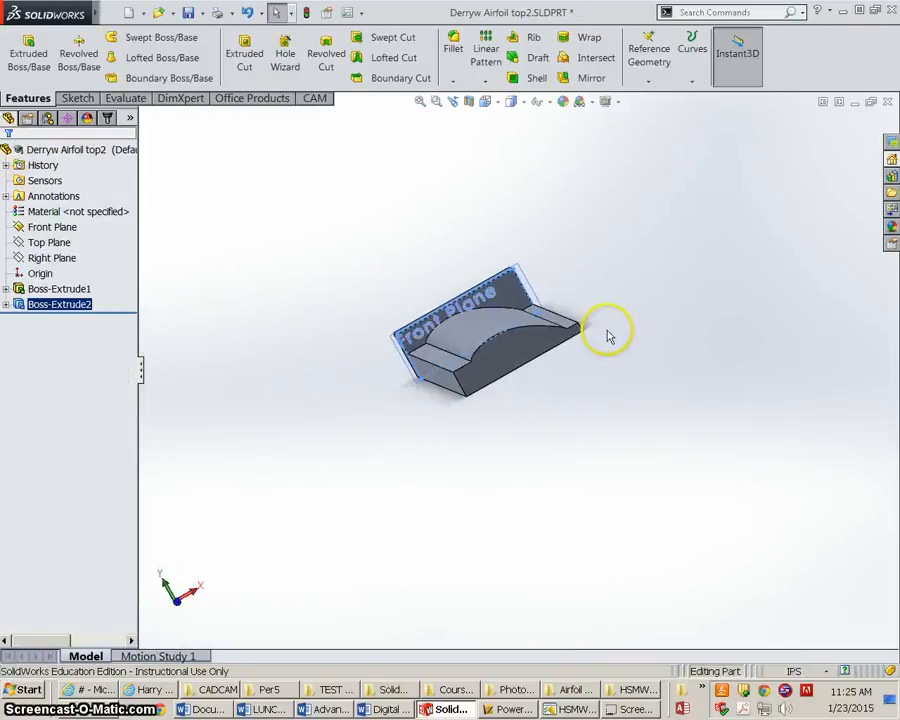
middle_drag(608, 336, 593, 346)
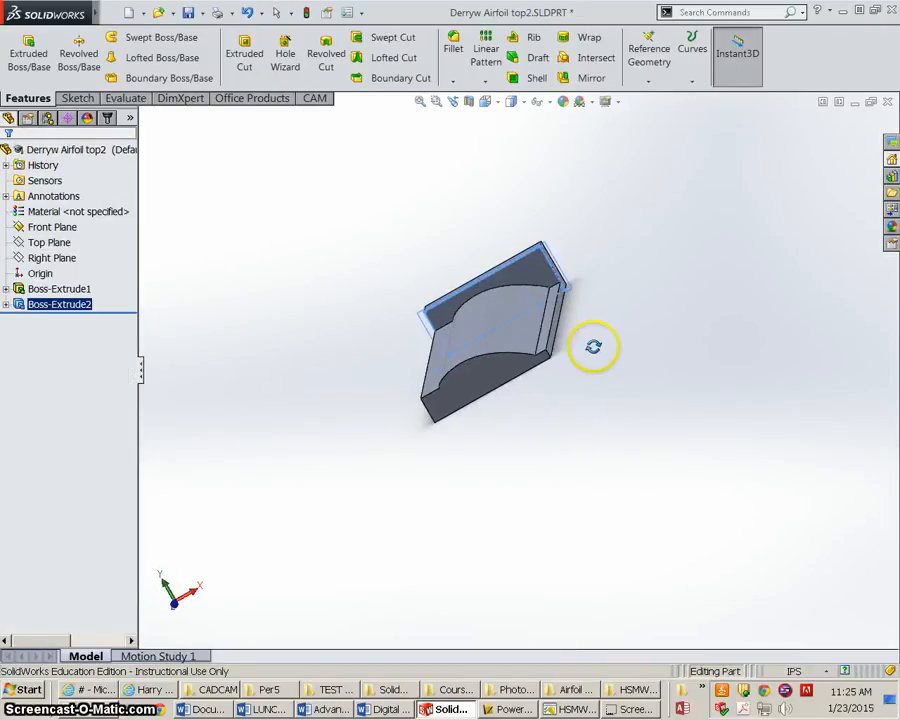
click(78, 98)
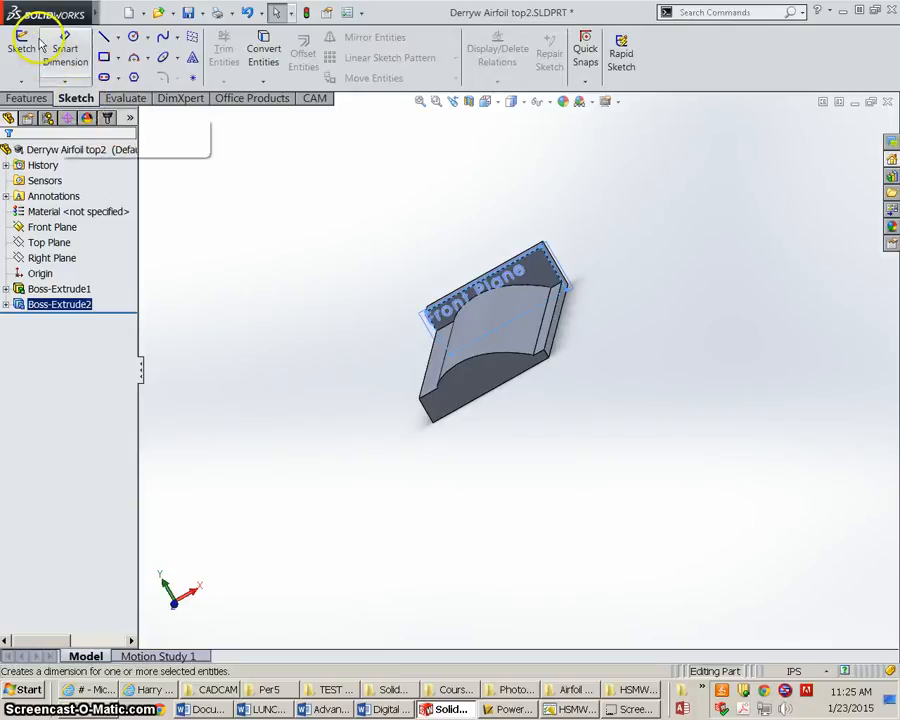
click(487, 385)
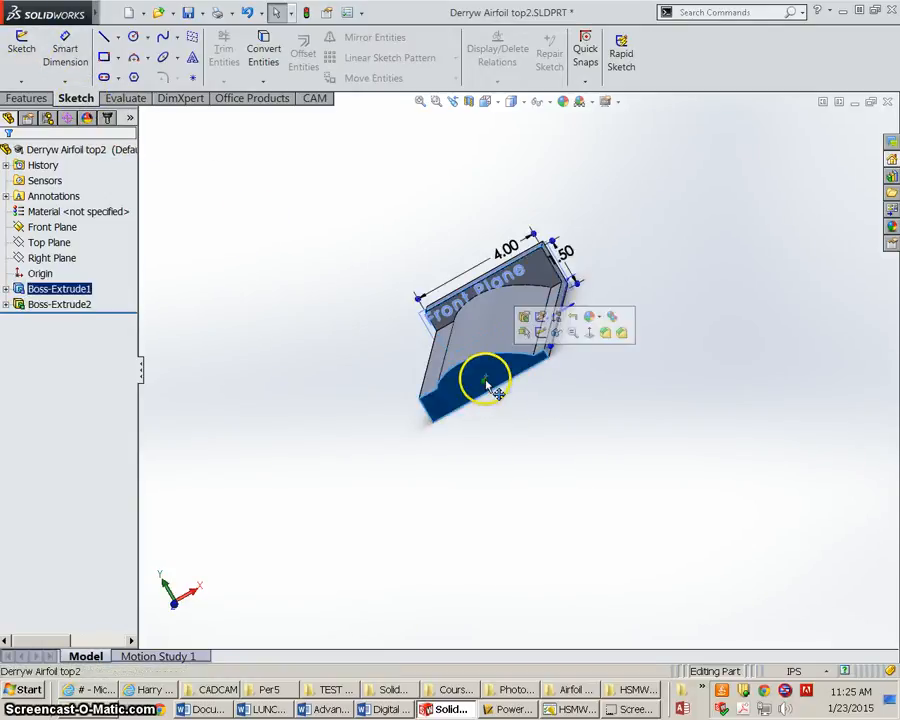
click(27, 55)
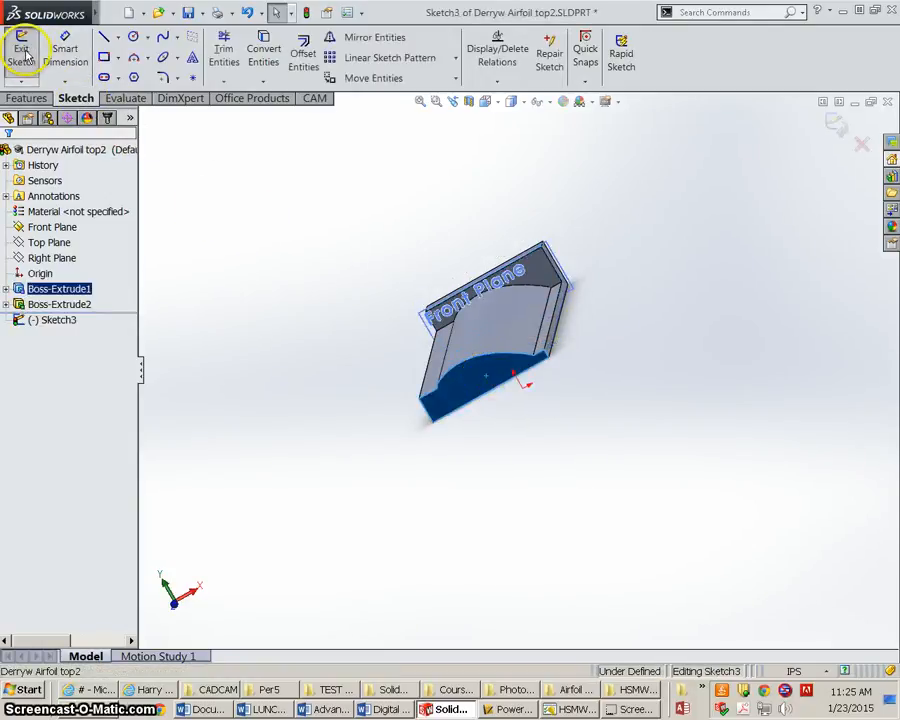
click(23, 325)
click(40, 304)
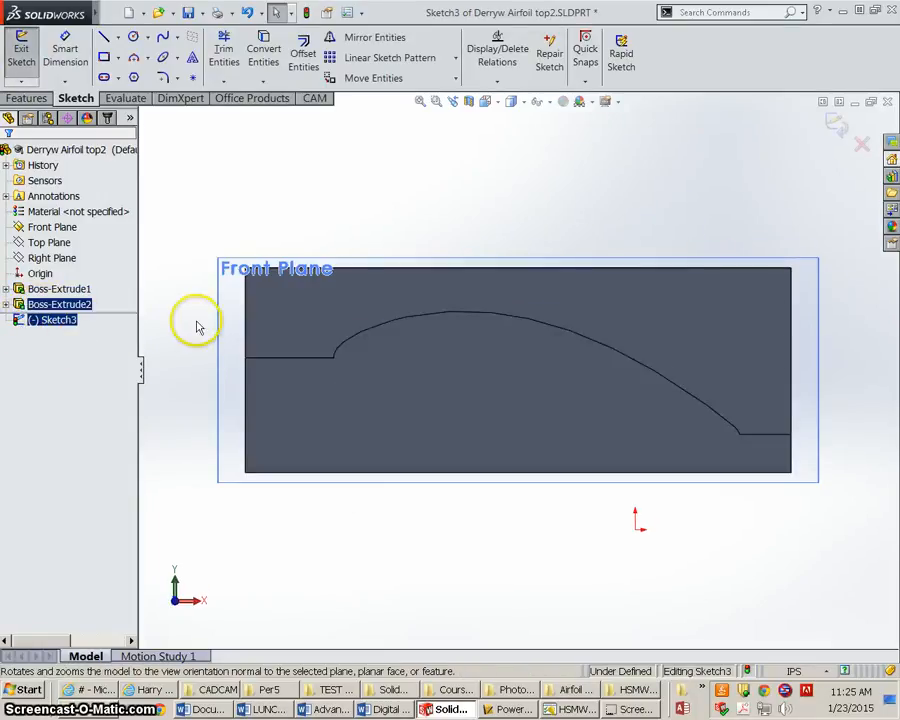
Sketch a corner rectangle from the end face's lower corner to the diagonally opposite upper corner of the existing end block.
click(66, 50)
click(105, 62)
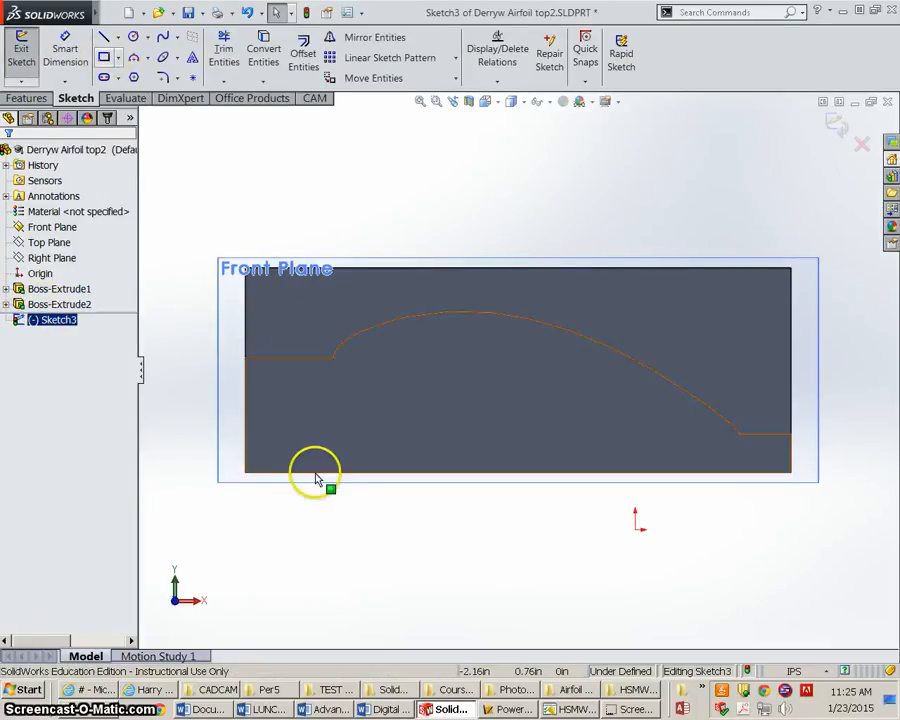
click(247, 473)
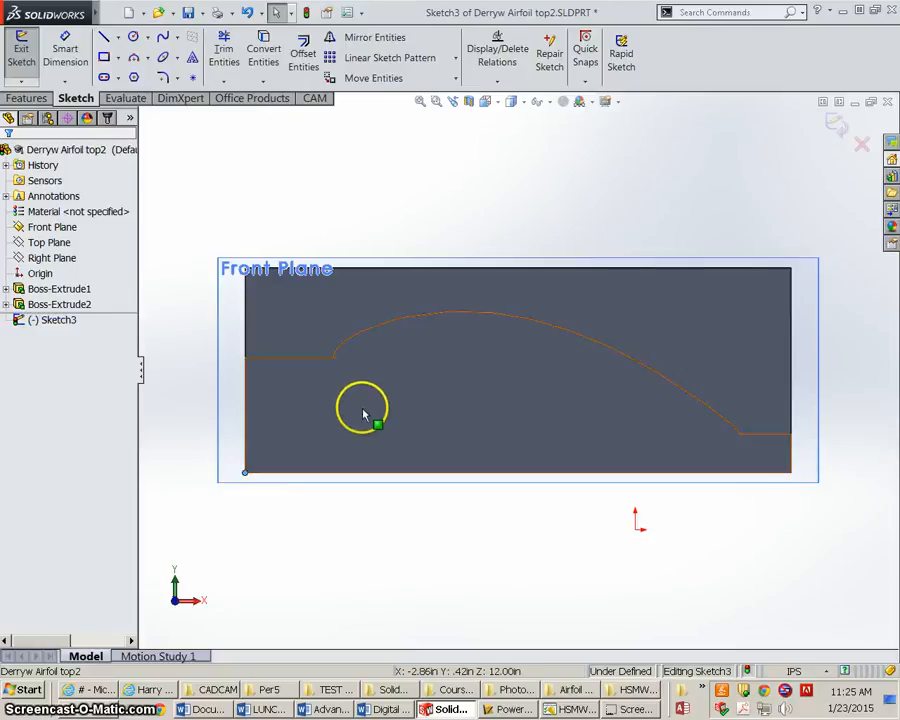
click(105, 59)
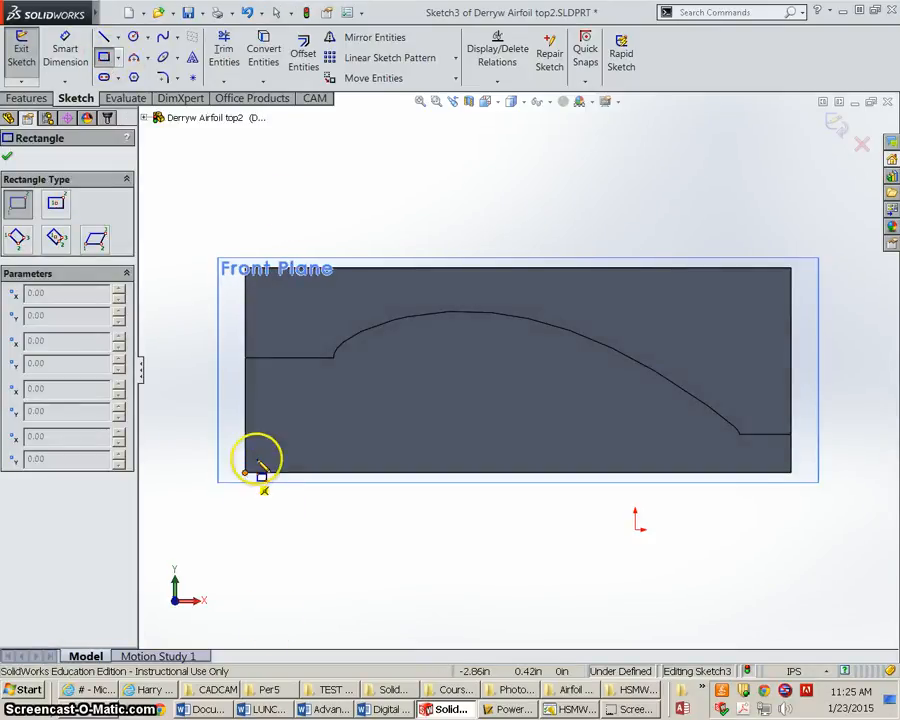
click(246, 472)
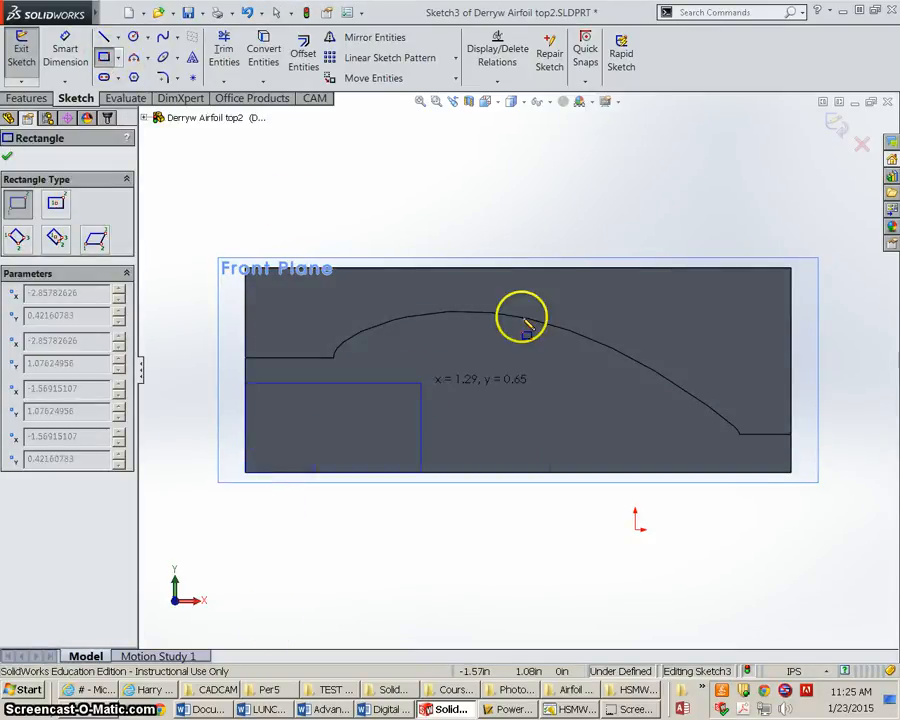
click(791, 269)
click(8, 155)
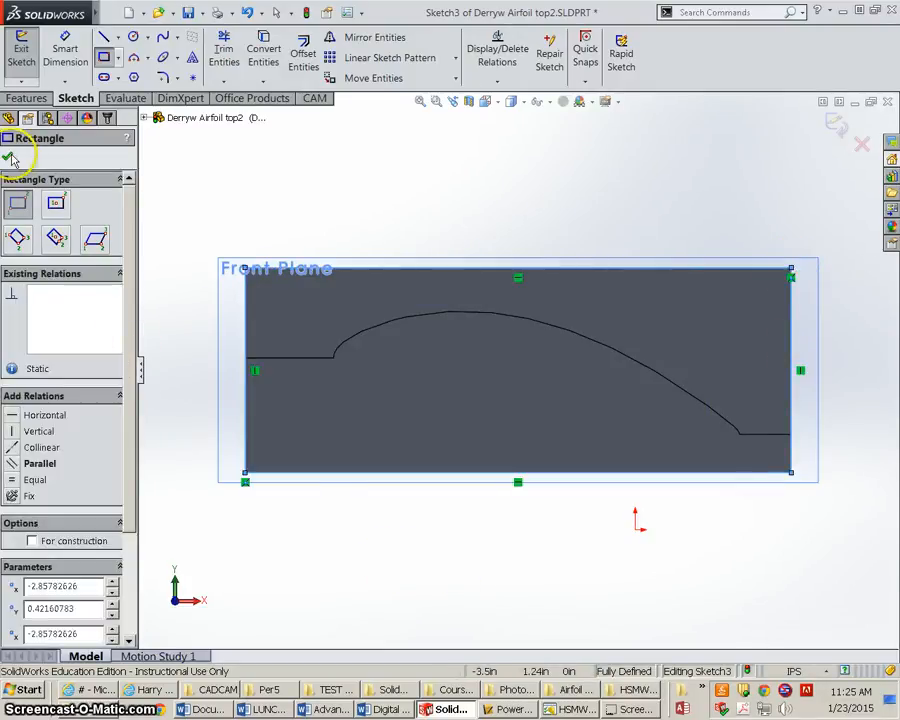
Extrude the new rectangle 1 in outward to form the second end block.
key(z)
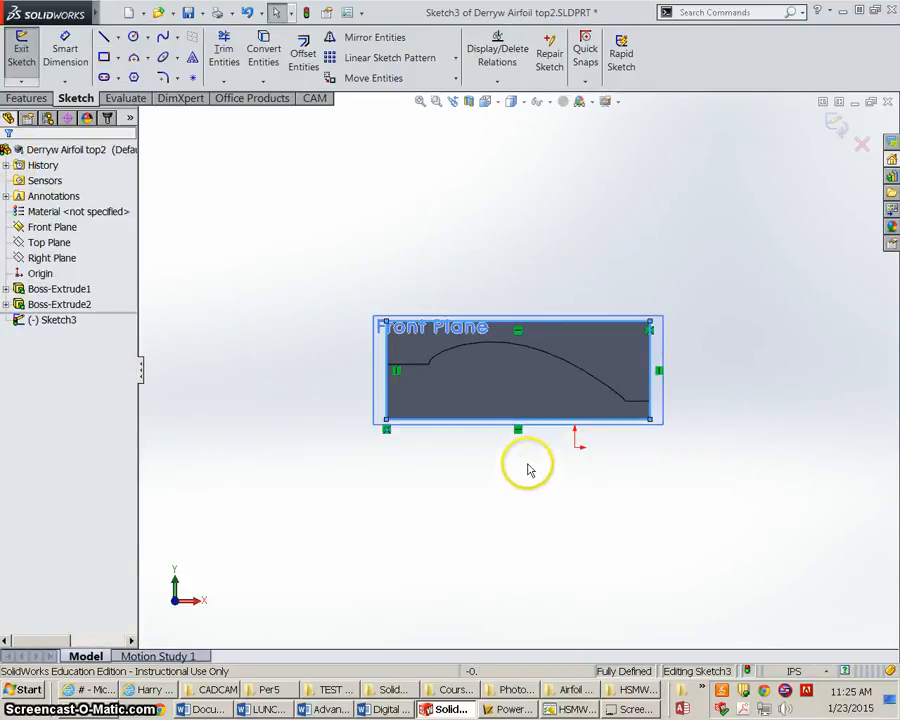
middle_drag(528, 468, 495, 474)
click(352, 456)
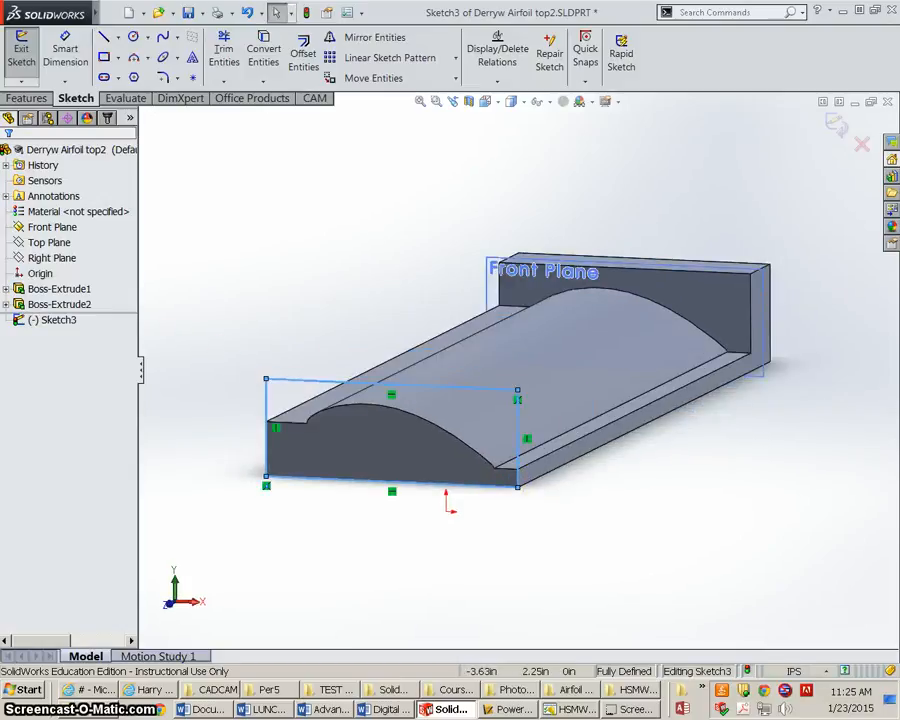
click(18, 319)
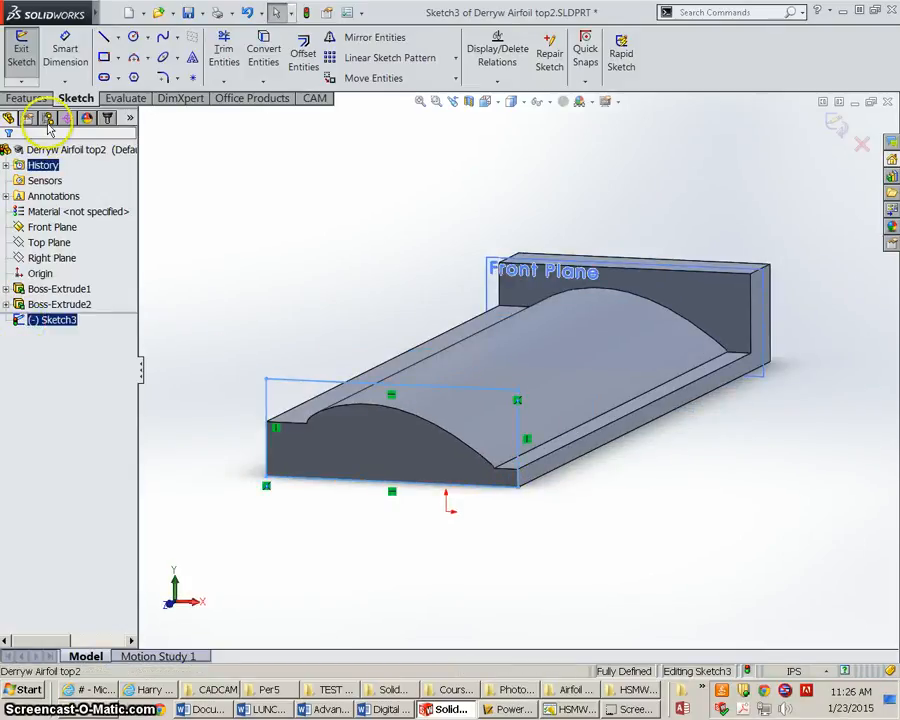
click(30, 98)
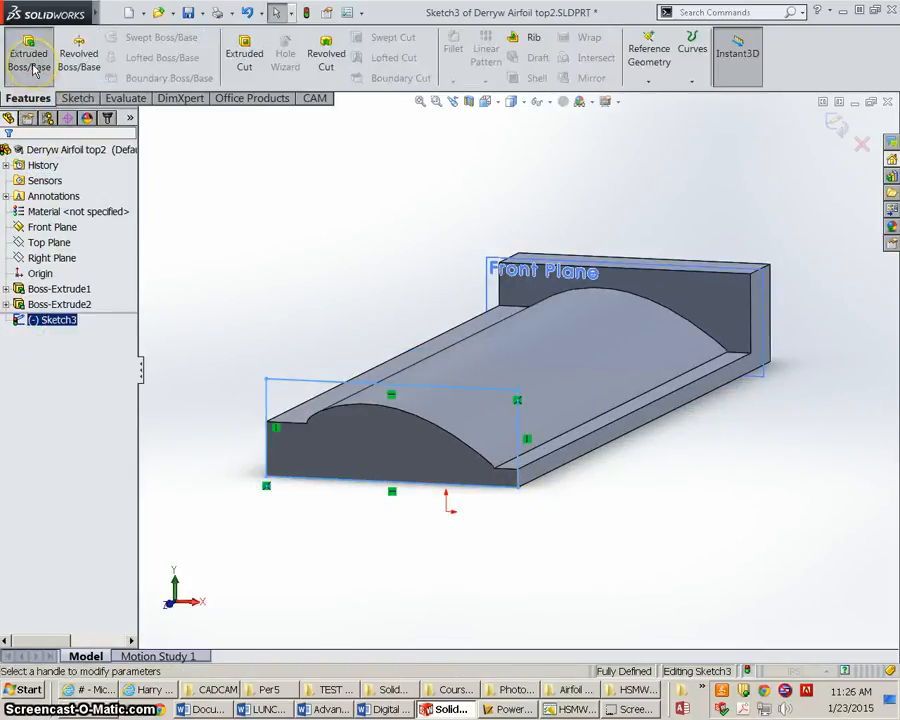
click(30, 62)
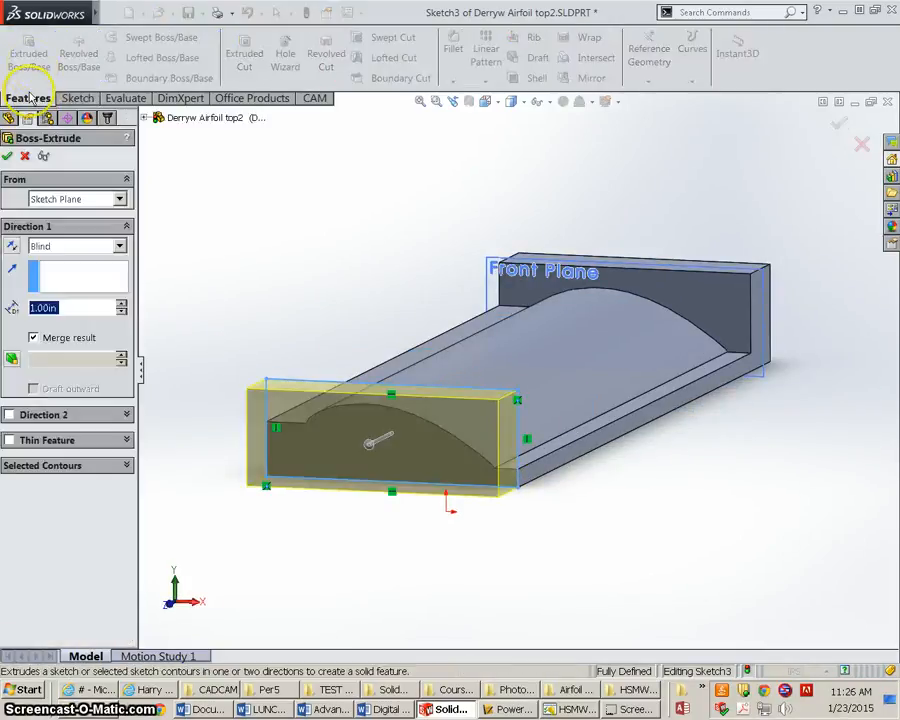
click(8, 157)
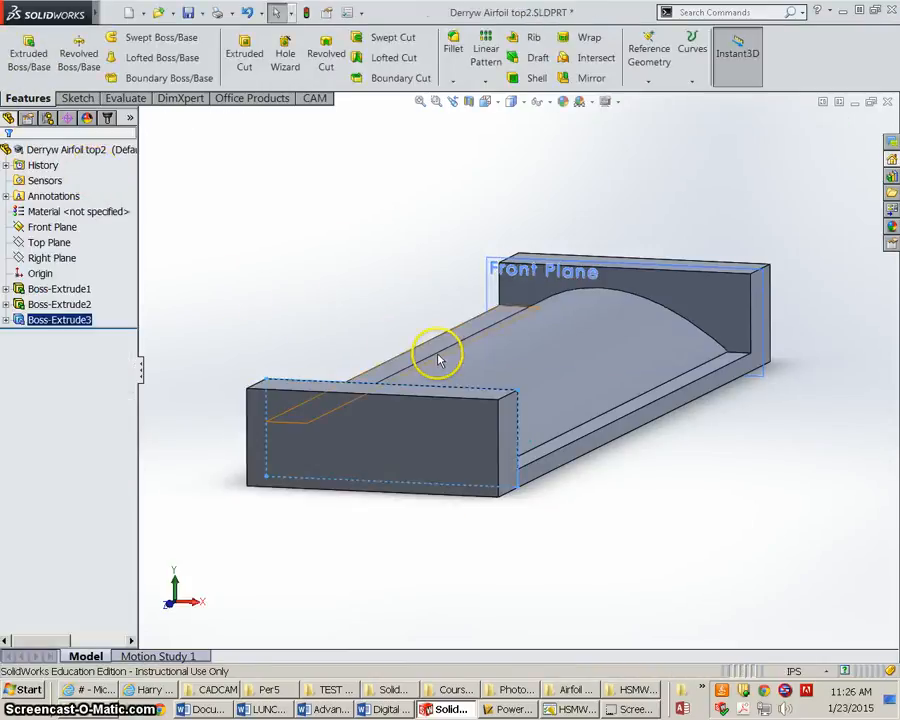
Save the finished top part and switch to the open Power... window.
scroll(431, 352, up, 1)
click(188, 14)
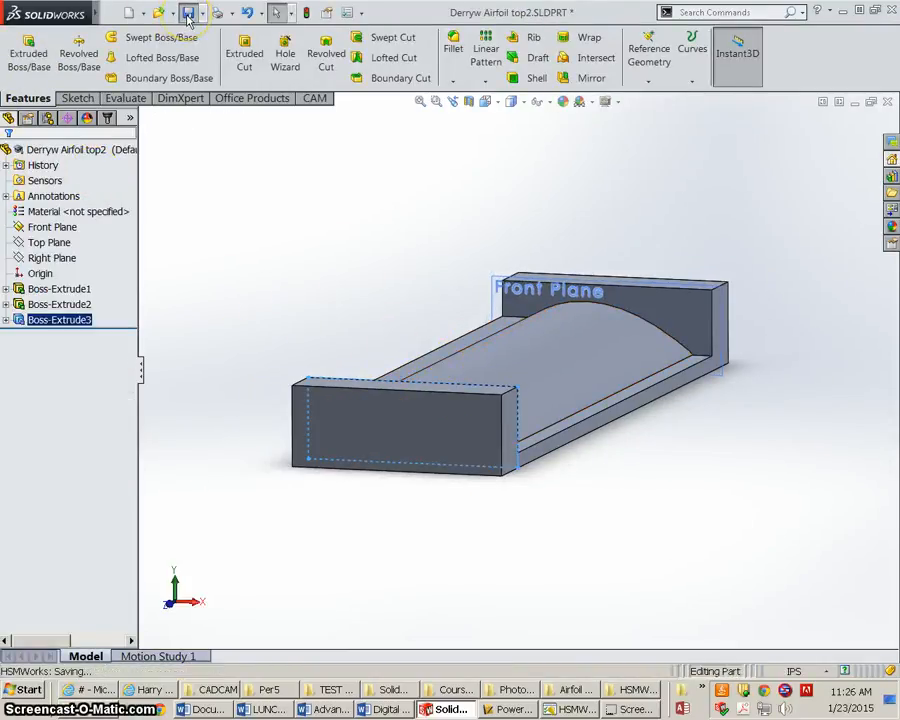
click(506, 709)
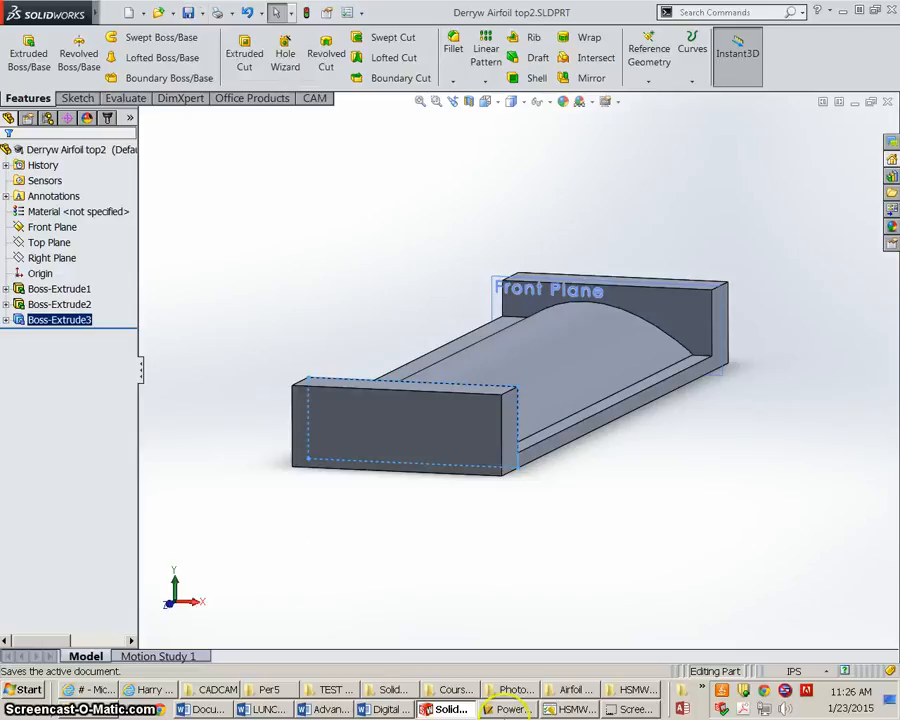